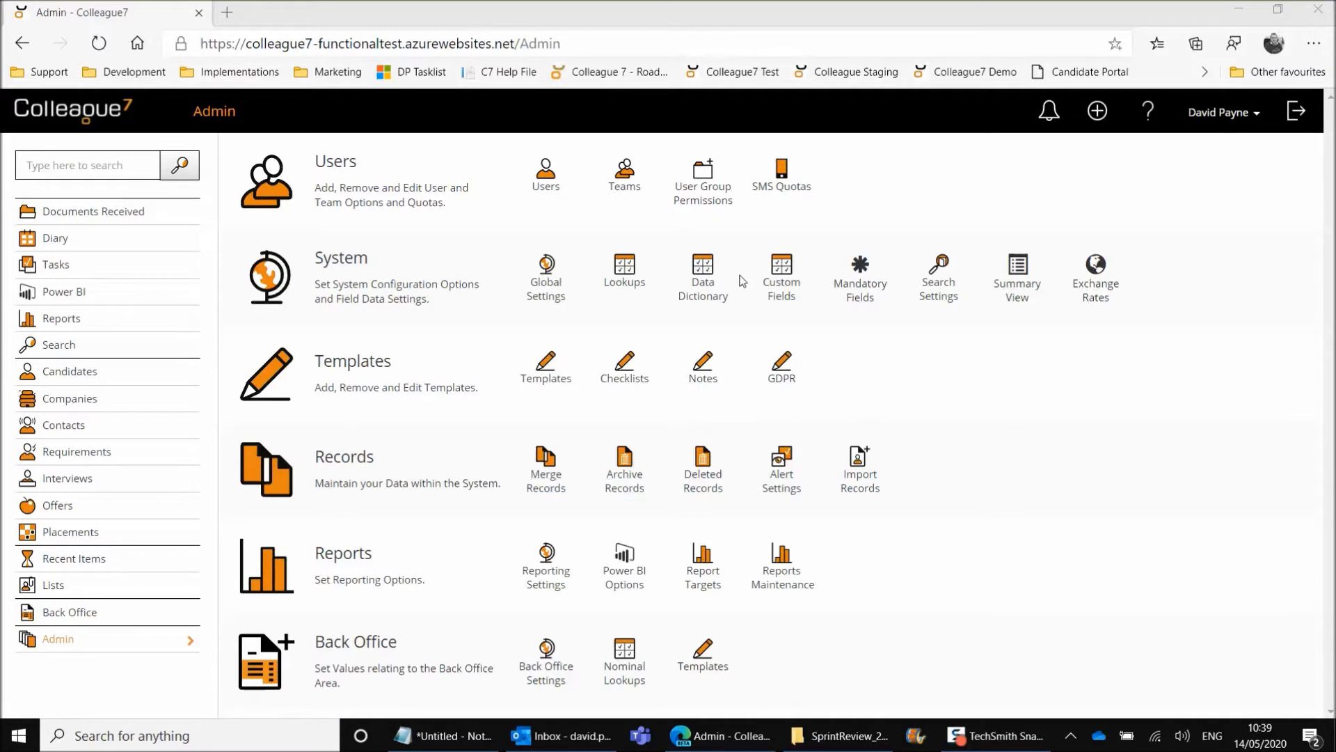
# Open the ADMIN user group's permissions and set its Import Records access to Full Access
pyautogui.click(705, 200)
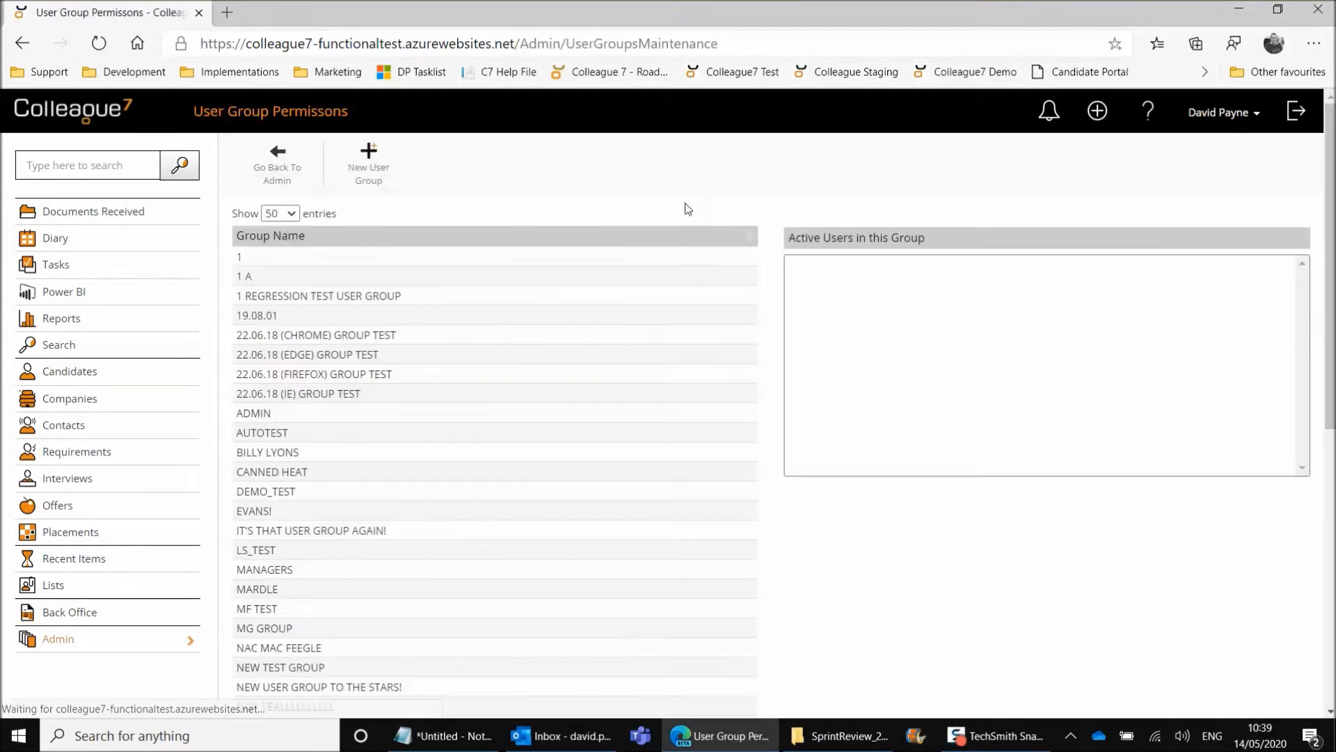
pyautogui.click(411, 411)
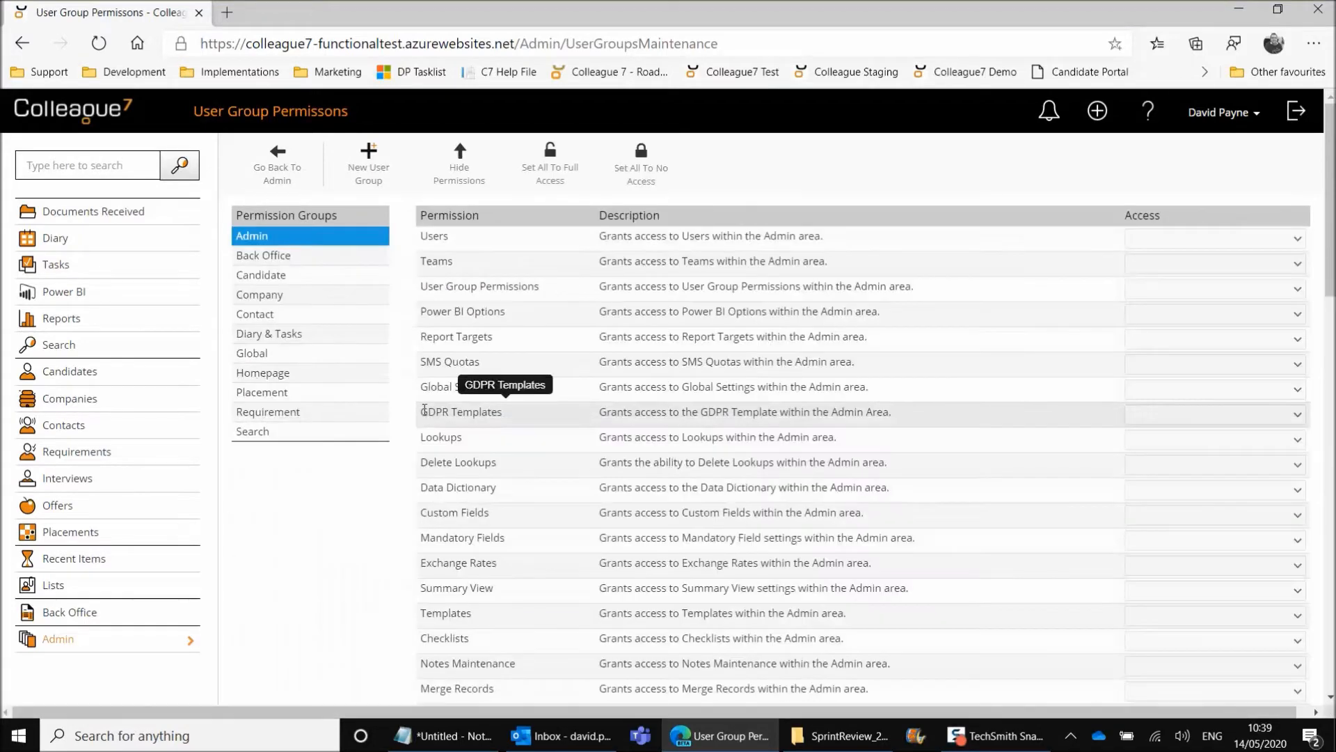
pyautogui.scroll(-5, 401, 521)
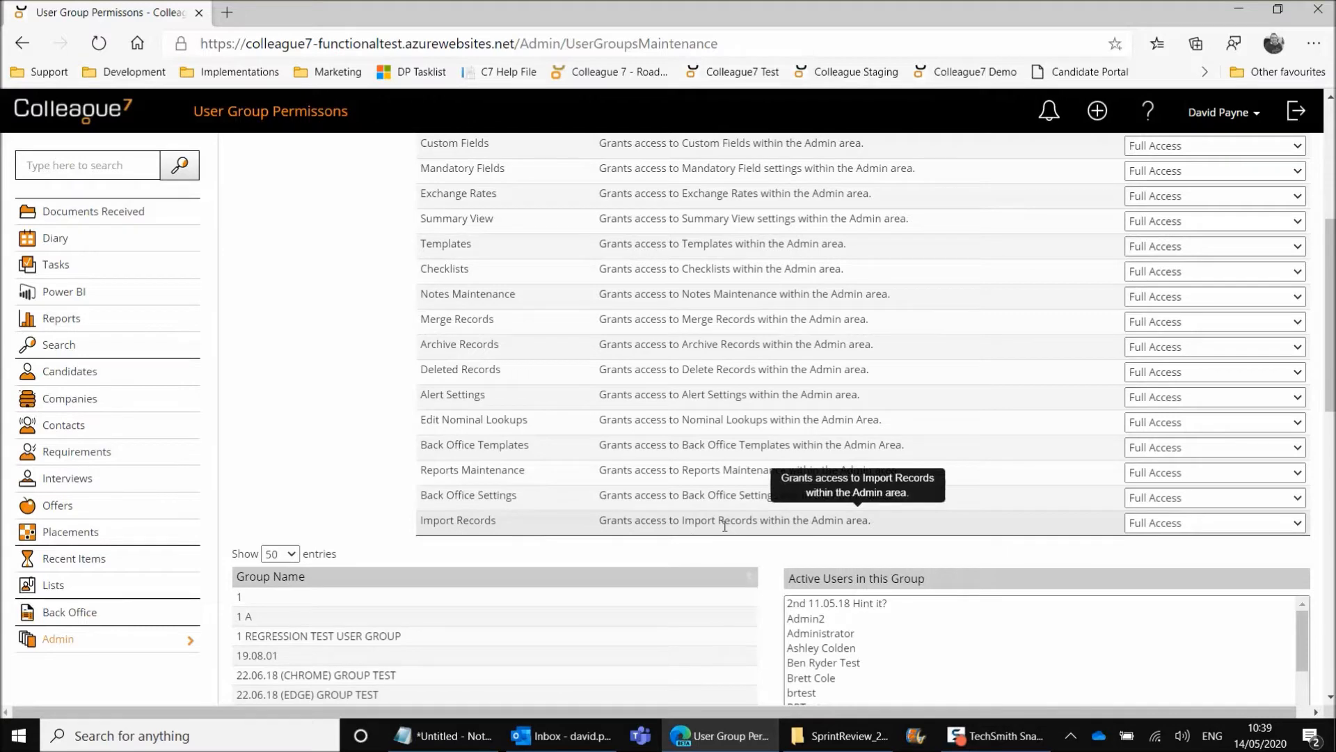
pyautogui.click(1152, 523)
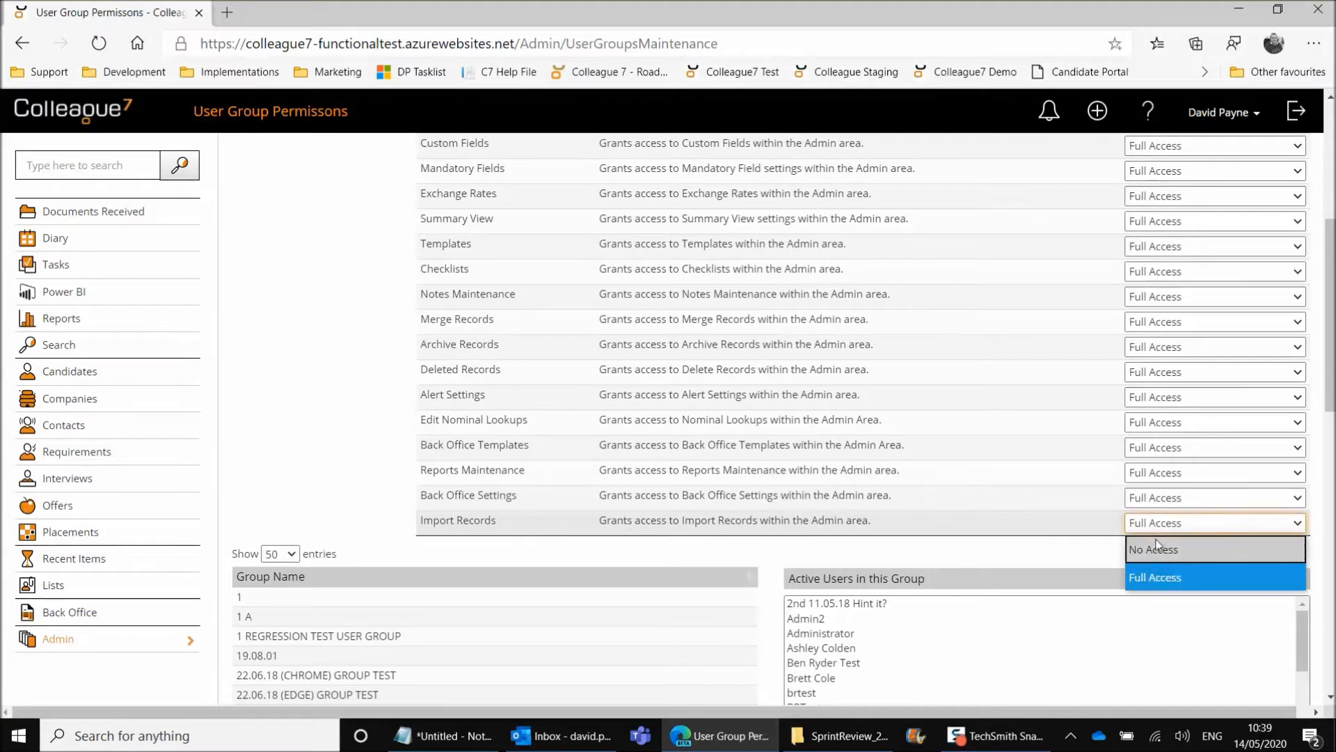
pyautogui.click(1158, 585)
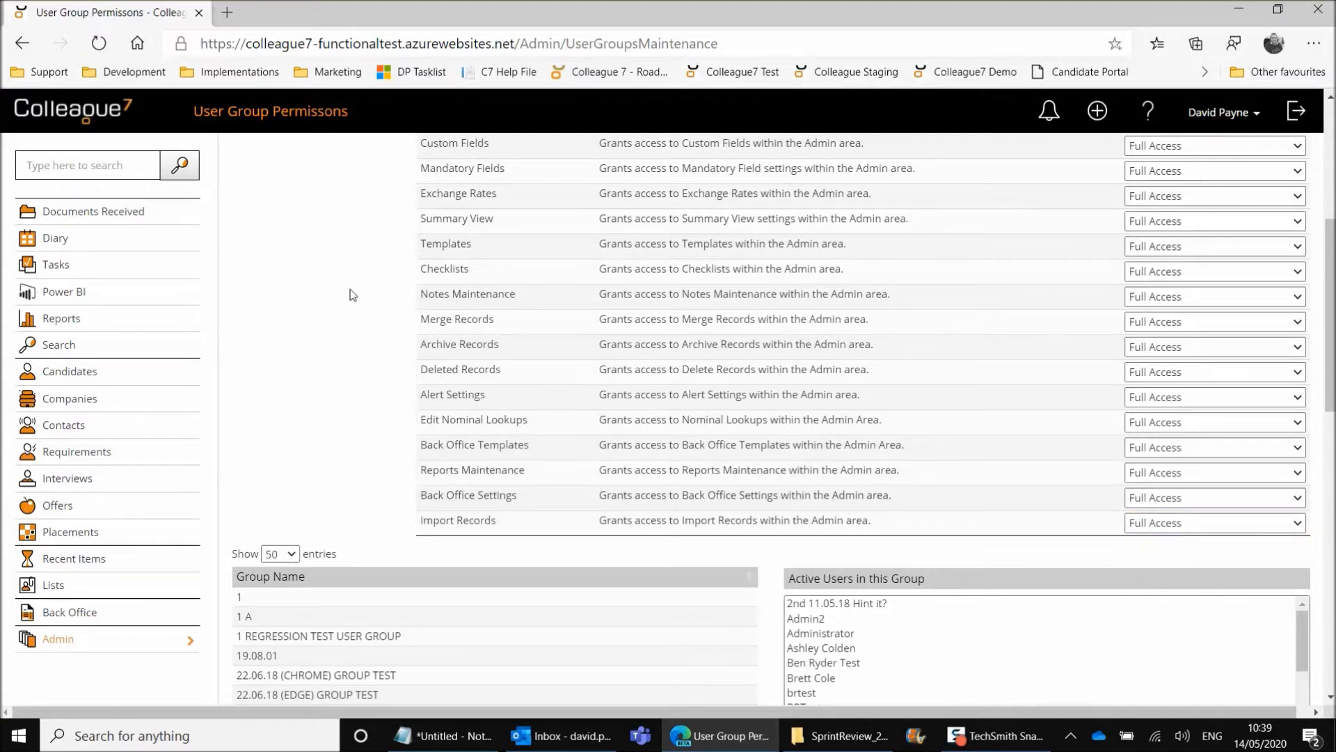
pyautogui.scroll(5, 351, 288)
# Return to the Admin area, open Import Records and check the available entities, keeping Candidate selected
pyautogui.click(277, 171)
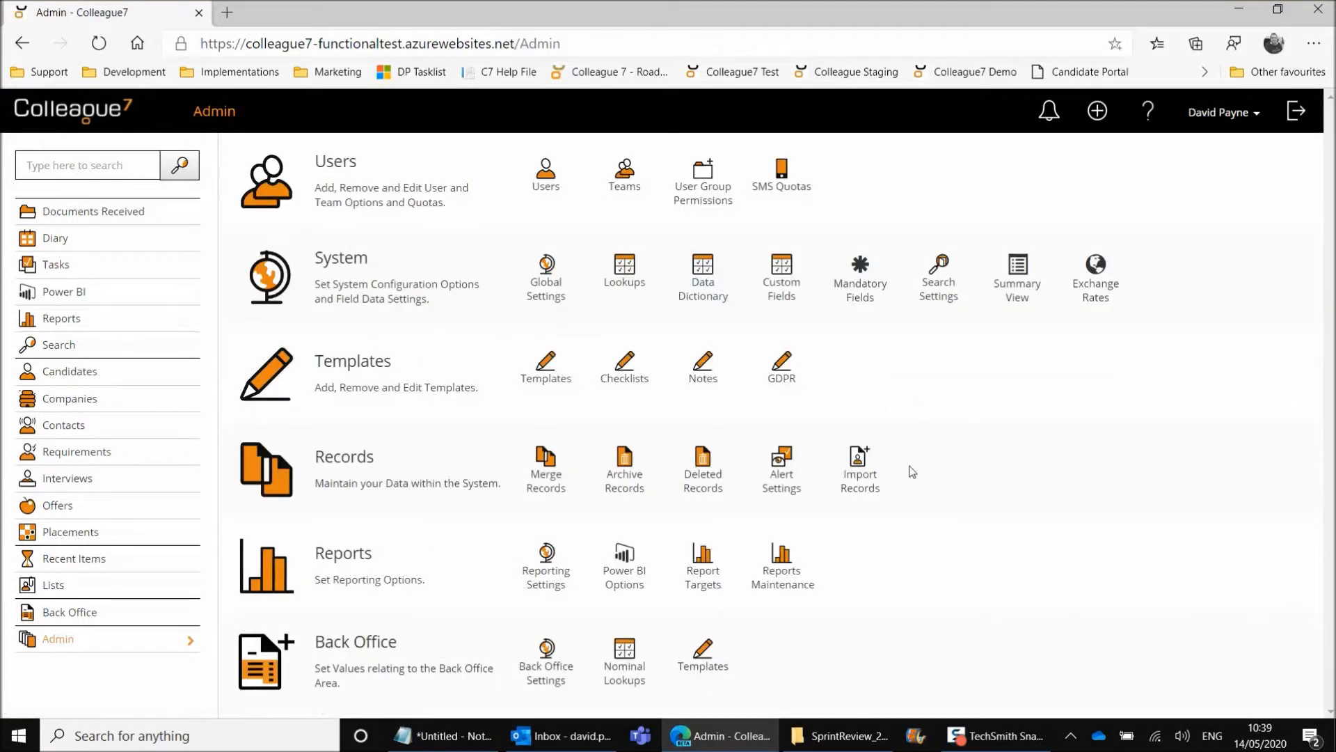
pyautogui.click(864, 489)
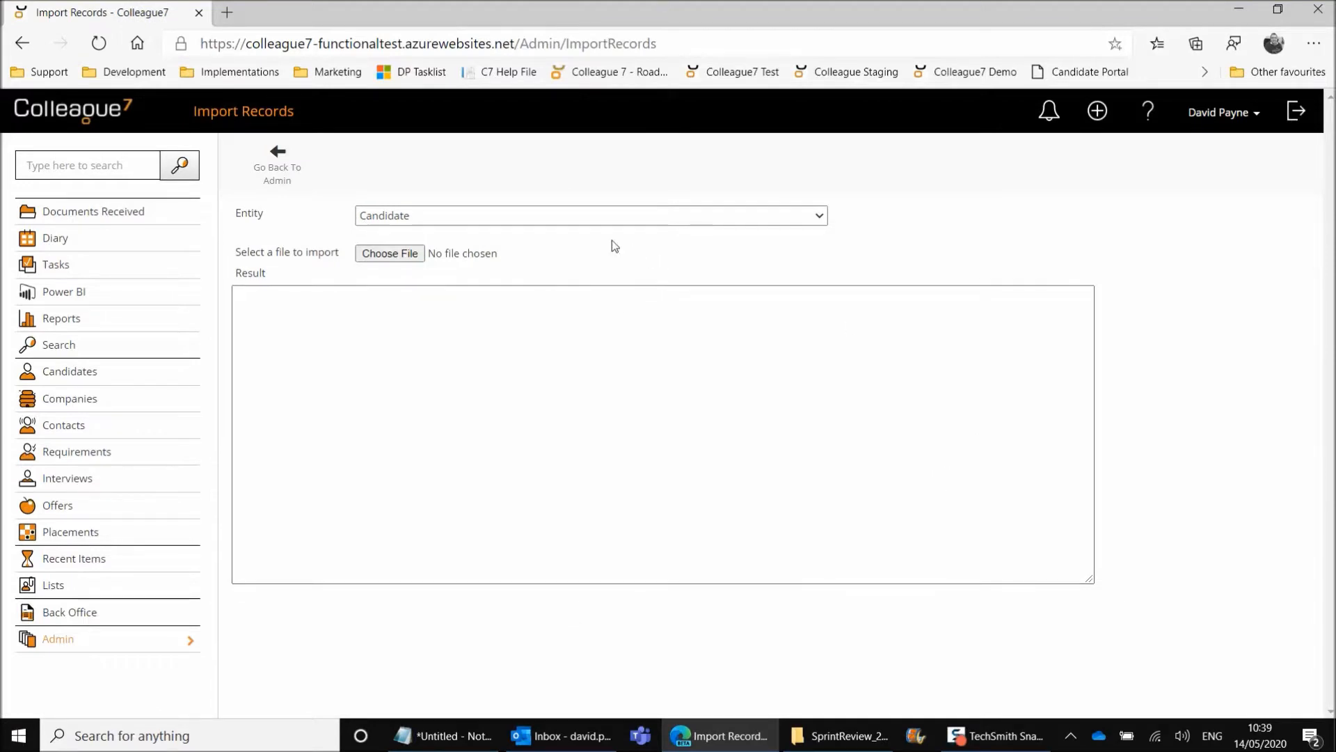
pyautogui.click(603, 216)
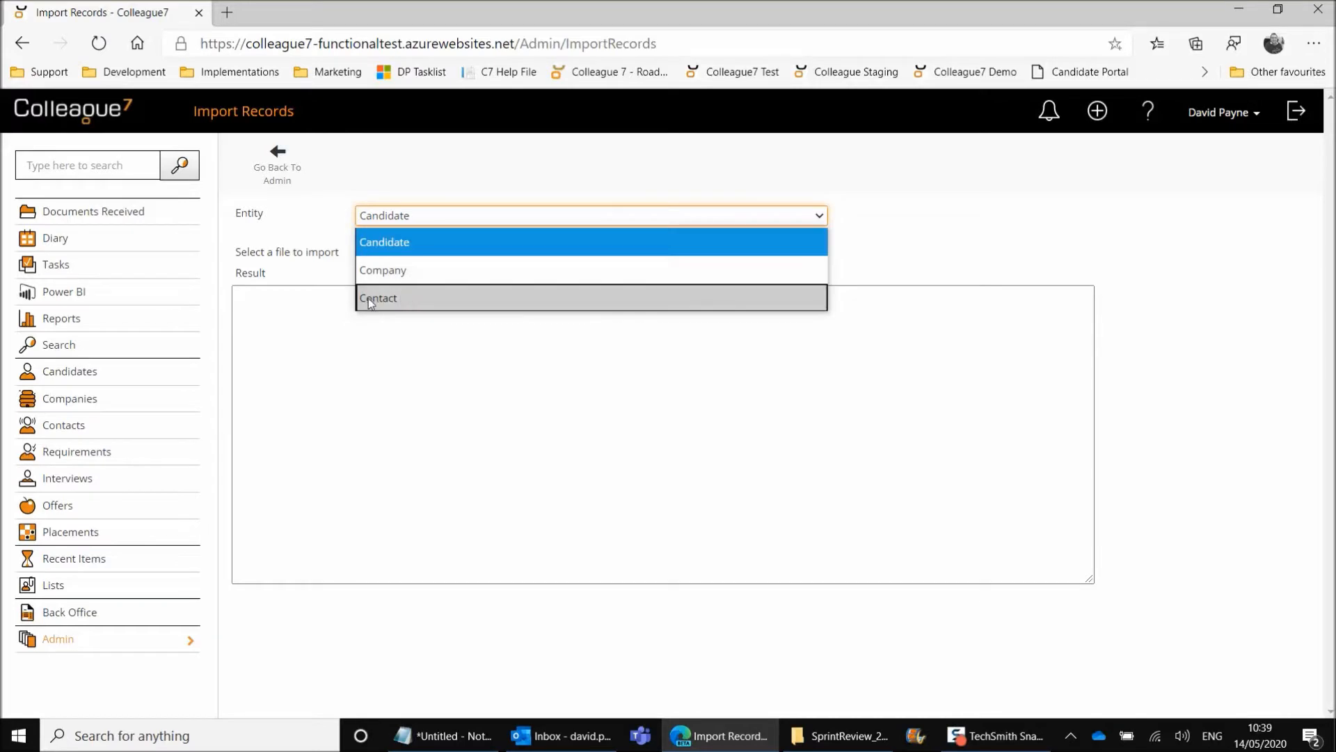
pyautogui.click(914, 242)
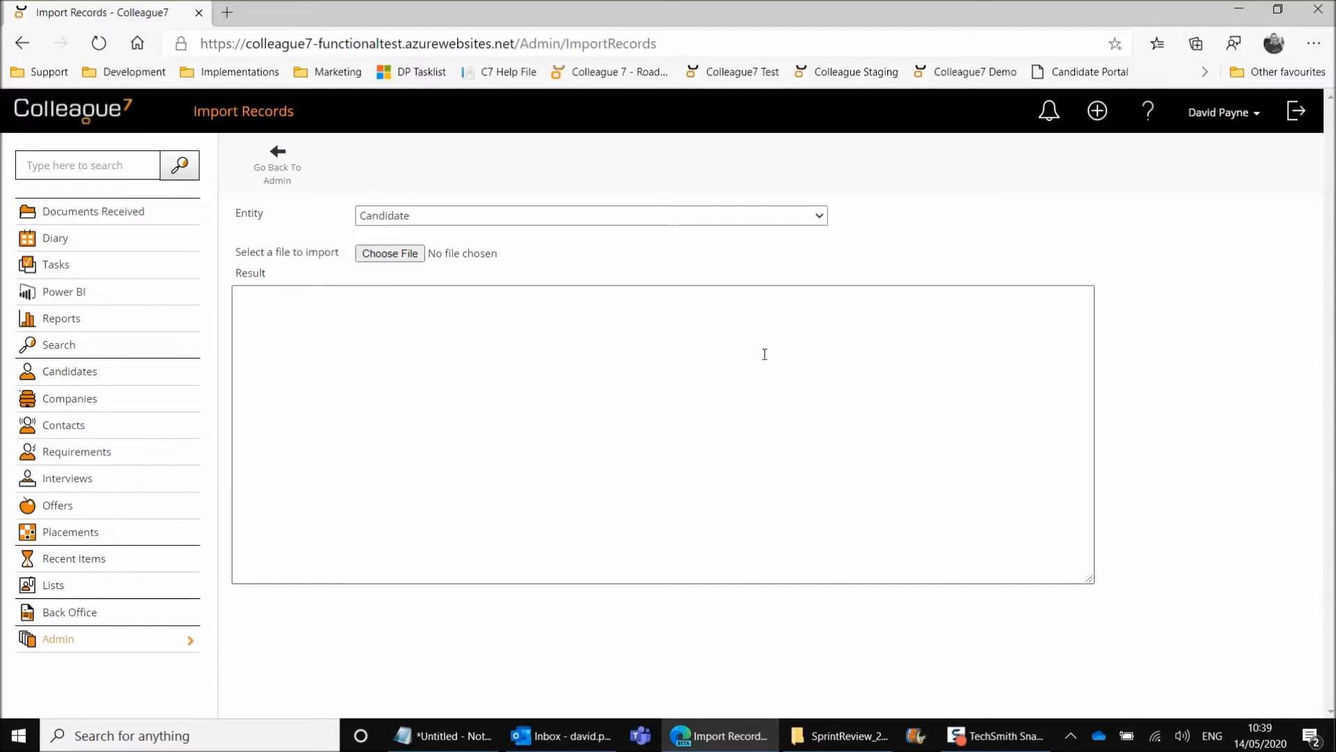
# Open "ImportCandidatesTemplate - DemoExample" from the SprintReview_200501 folder in Excel and fit all column widths to their contents
pyautogui.click(841, 736)
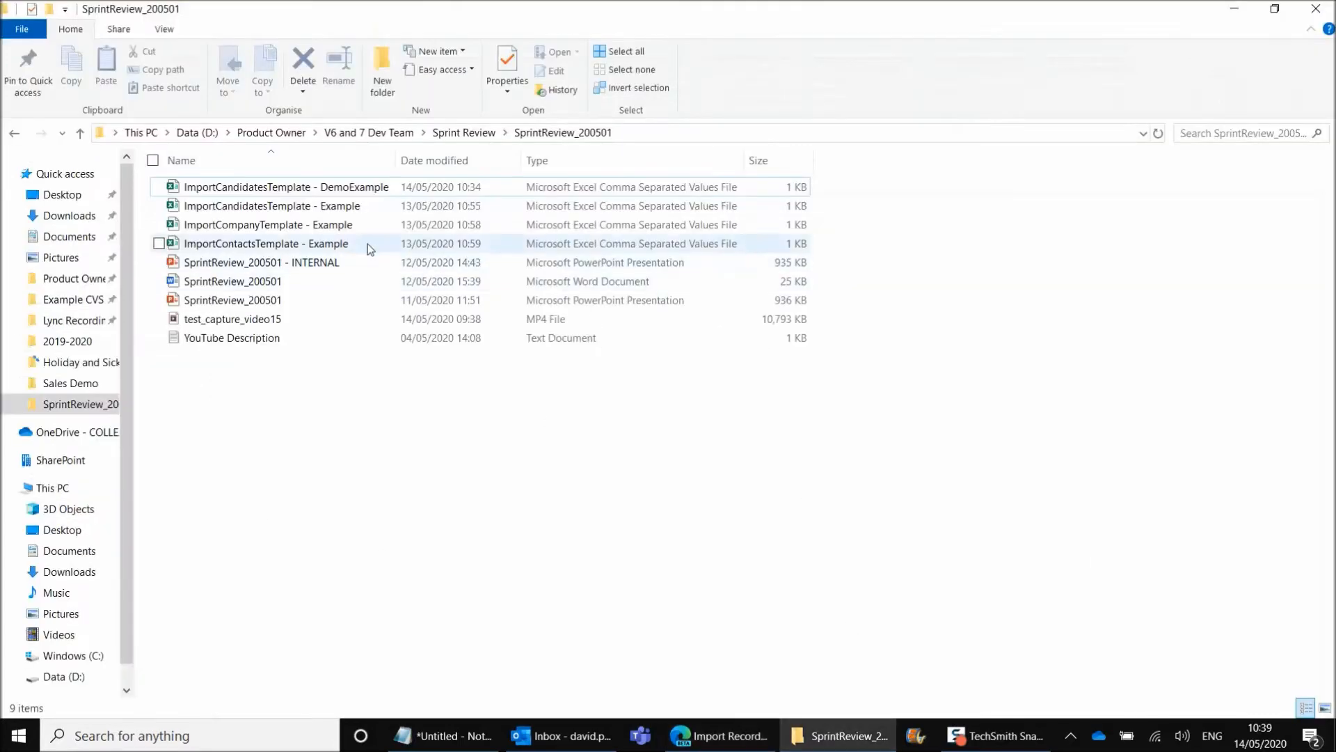
pyautogui.click(382, 197)
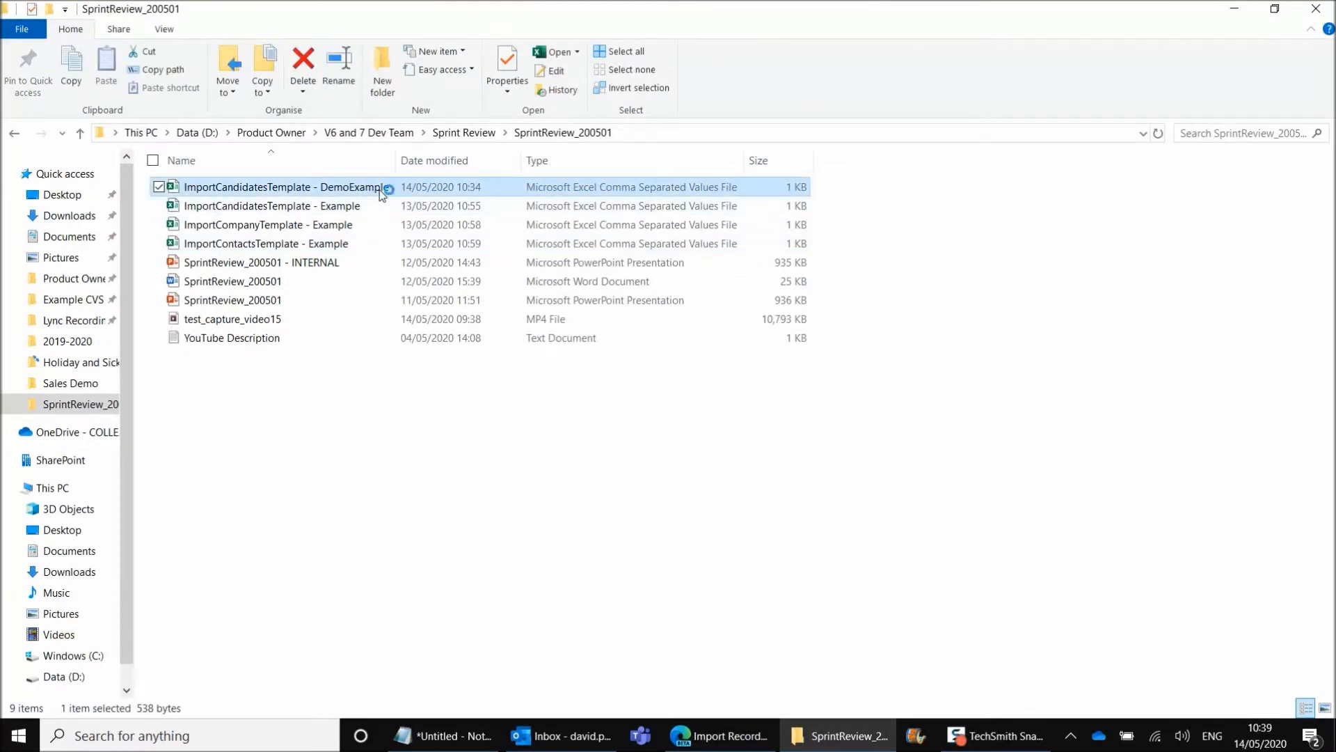
pyautogui.doubleClick(382, 195)
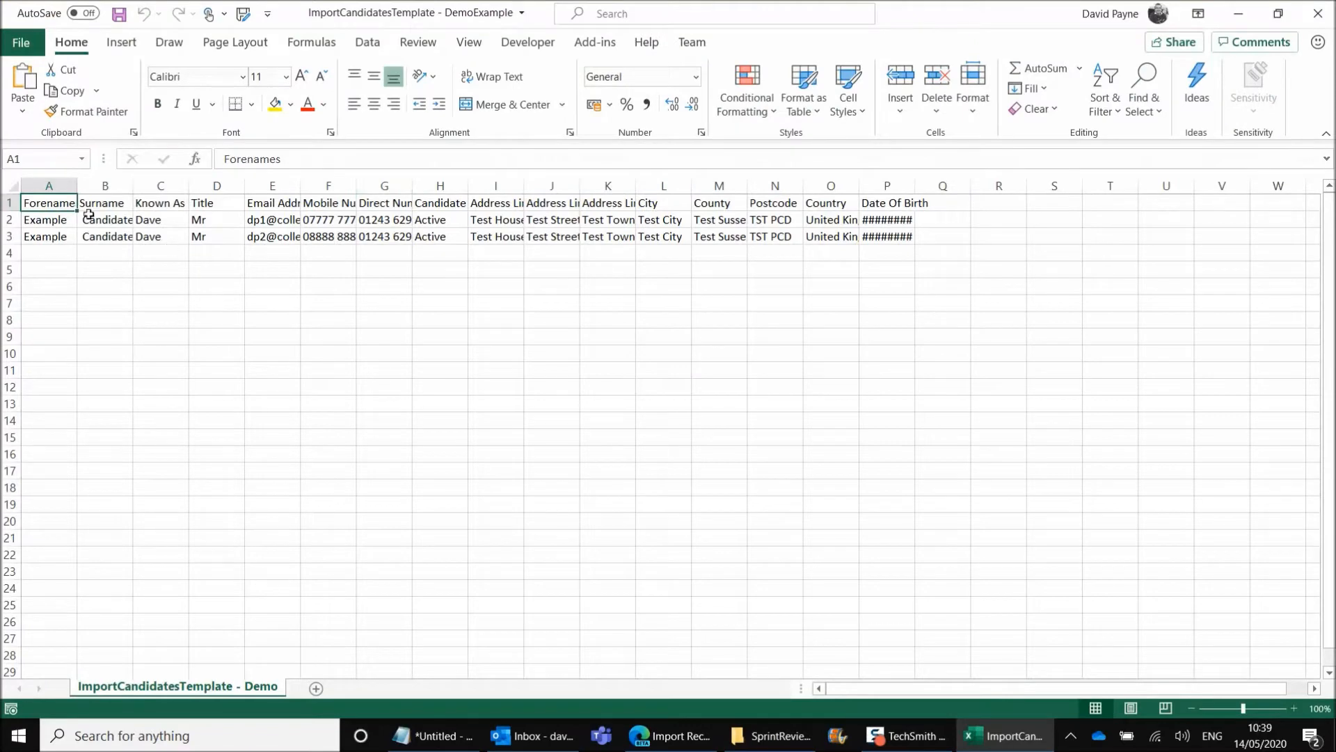
pyautogui.click(9, 181)
pyautogui.doubleClick(77, 186)
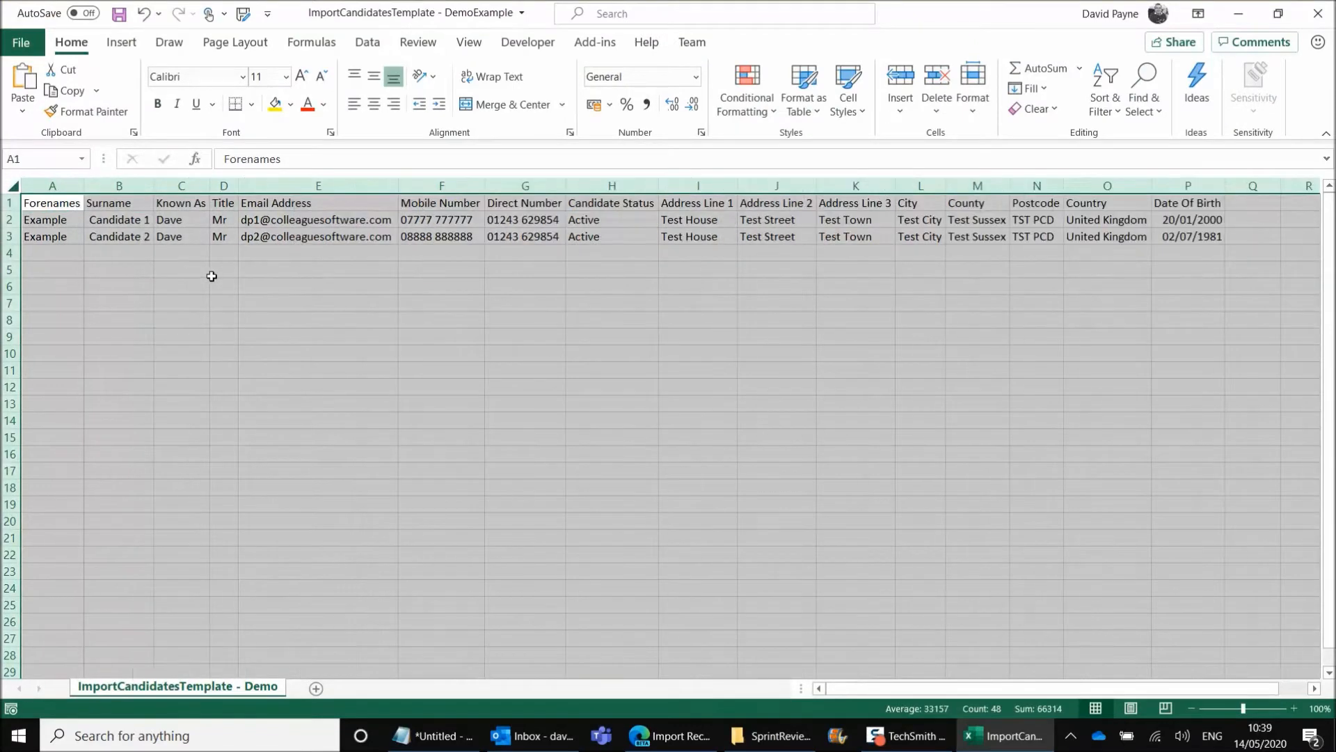
pyautogui.click(212, 275)
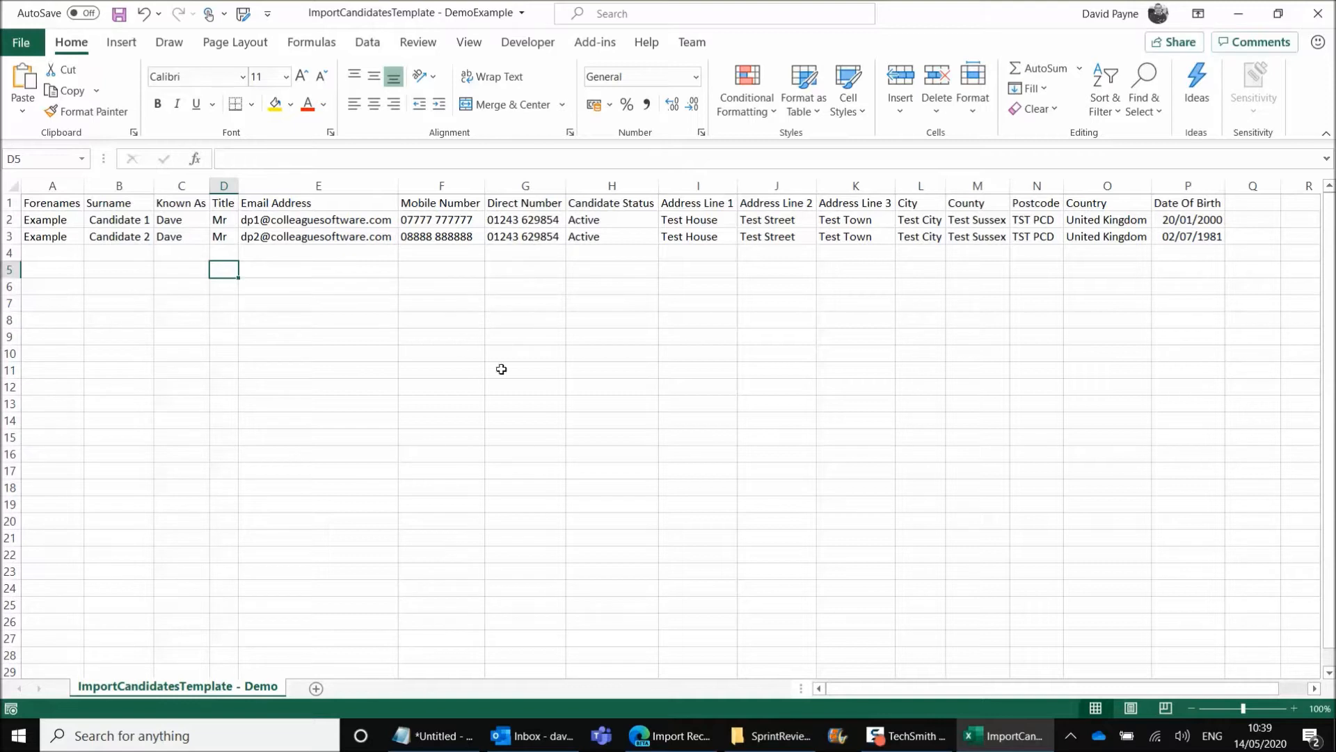
# Examine the first example candidate's row, from forenames and title through candidate status to the address lines and county
pyautogui.click(29, 218)
pyautogui.click(121, 225)
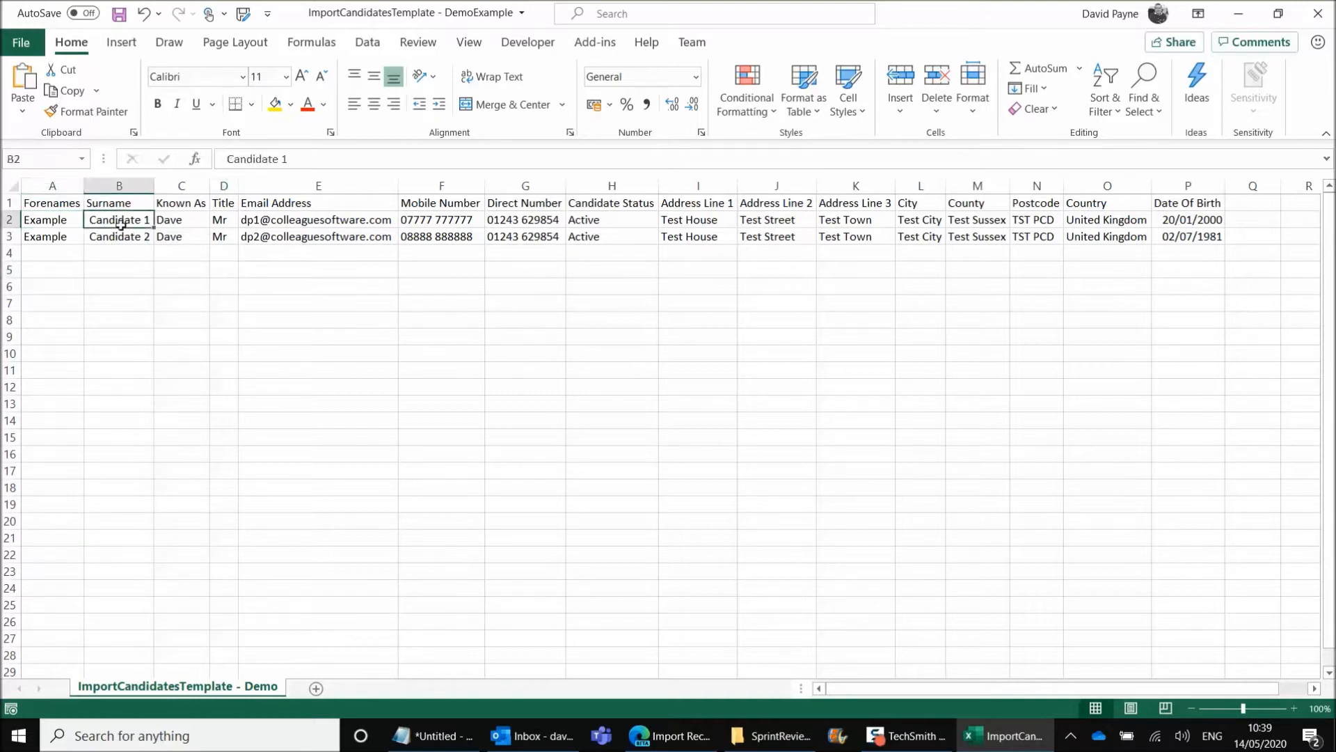
pyautogui.click(219, 220)
pyautogui.click(610, 222)
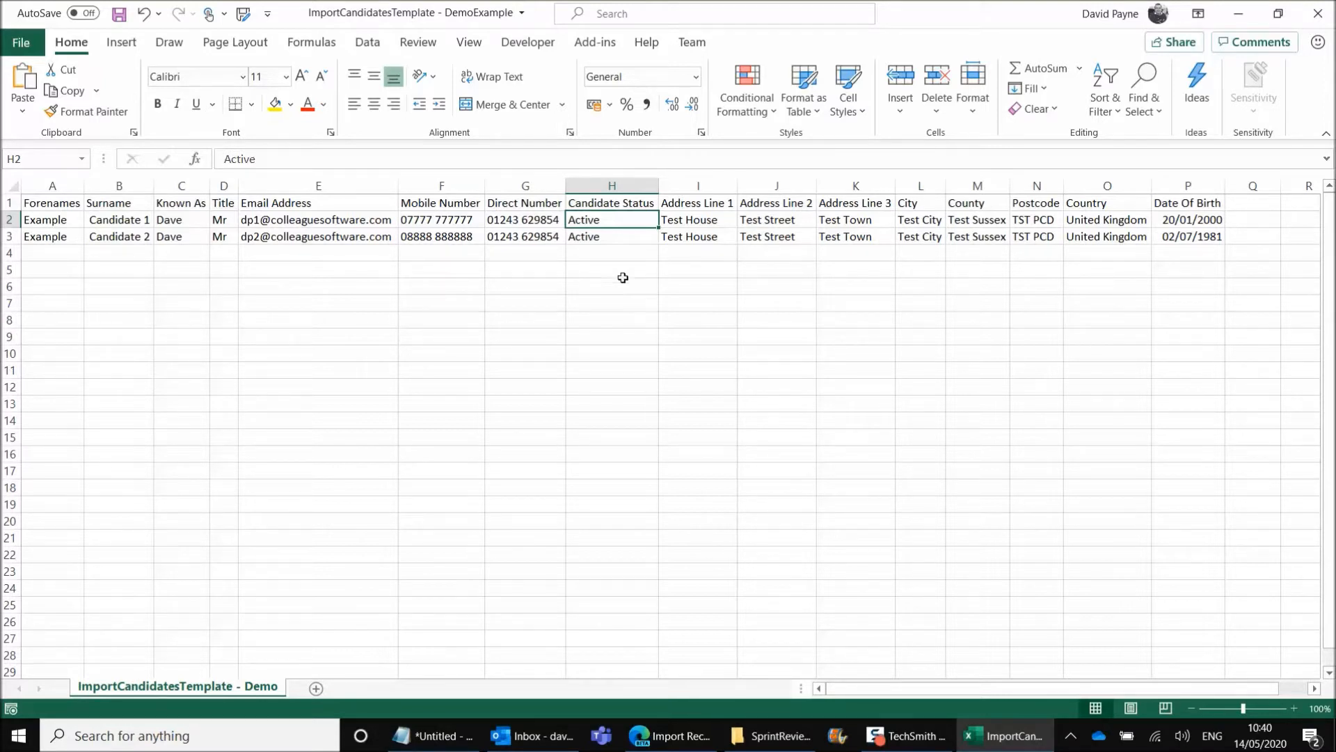
pyautogui.click(696, 223)
pyautogui.click(779, 224)
pyautogui.click(860, 223)
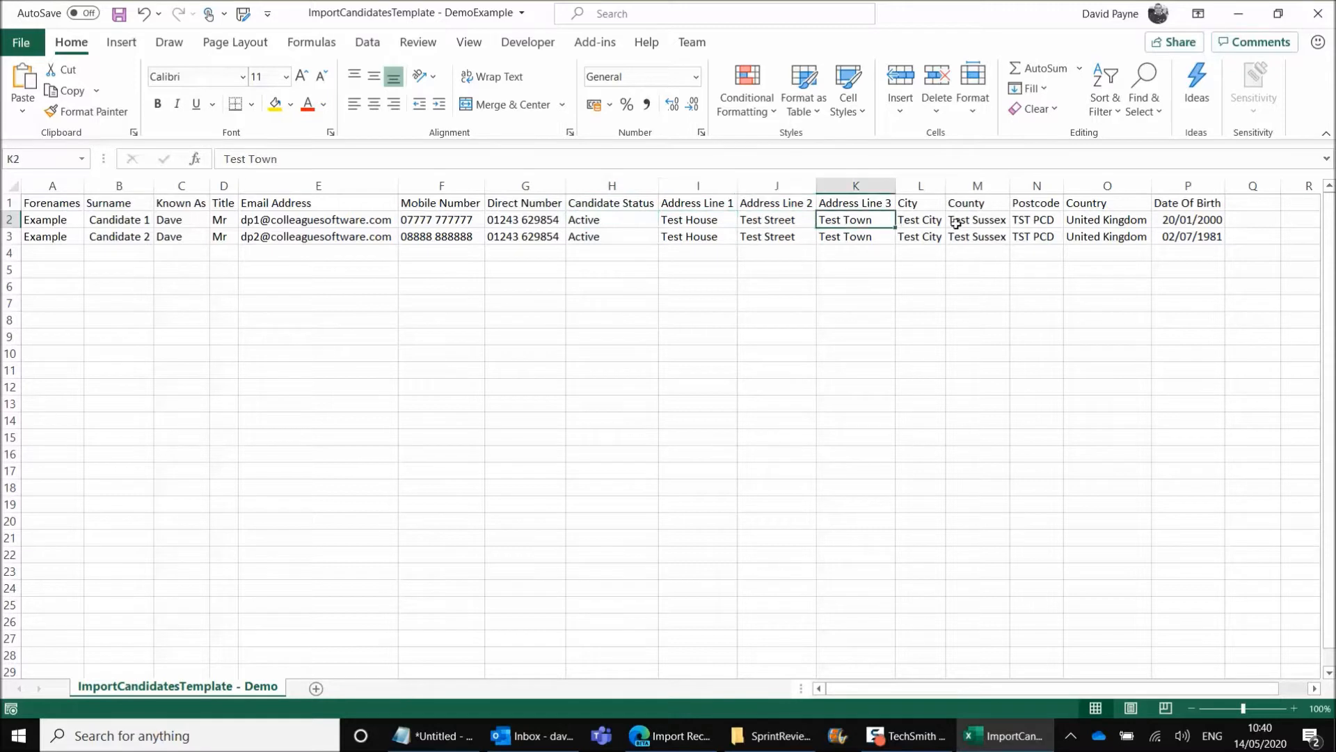
pyautogui.click(956, 222)
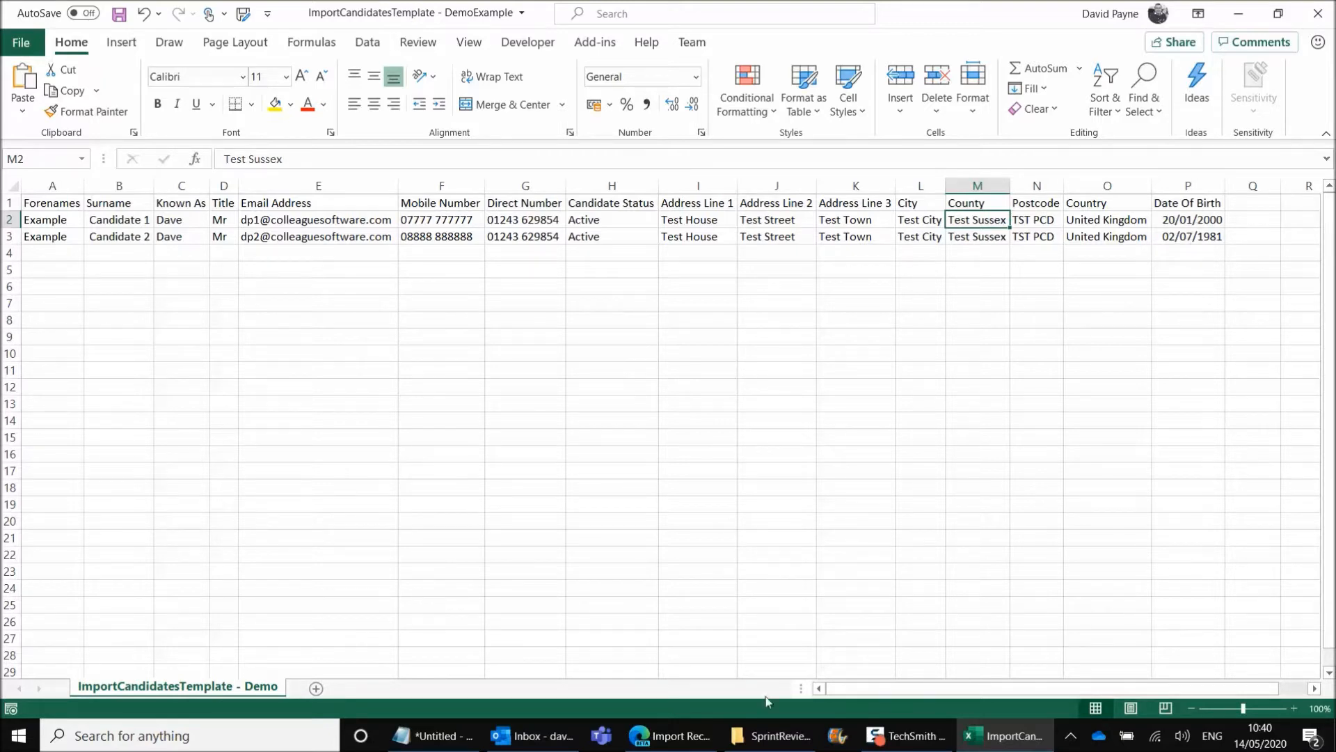
# View the DemoExample CSV in Notepad to check its date of birth format, close it and return to the Excel sheet
pyautogui.click(771, 736)
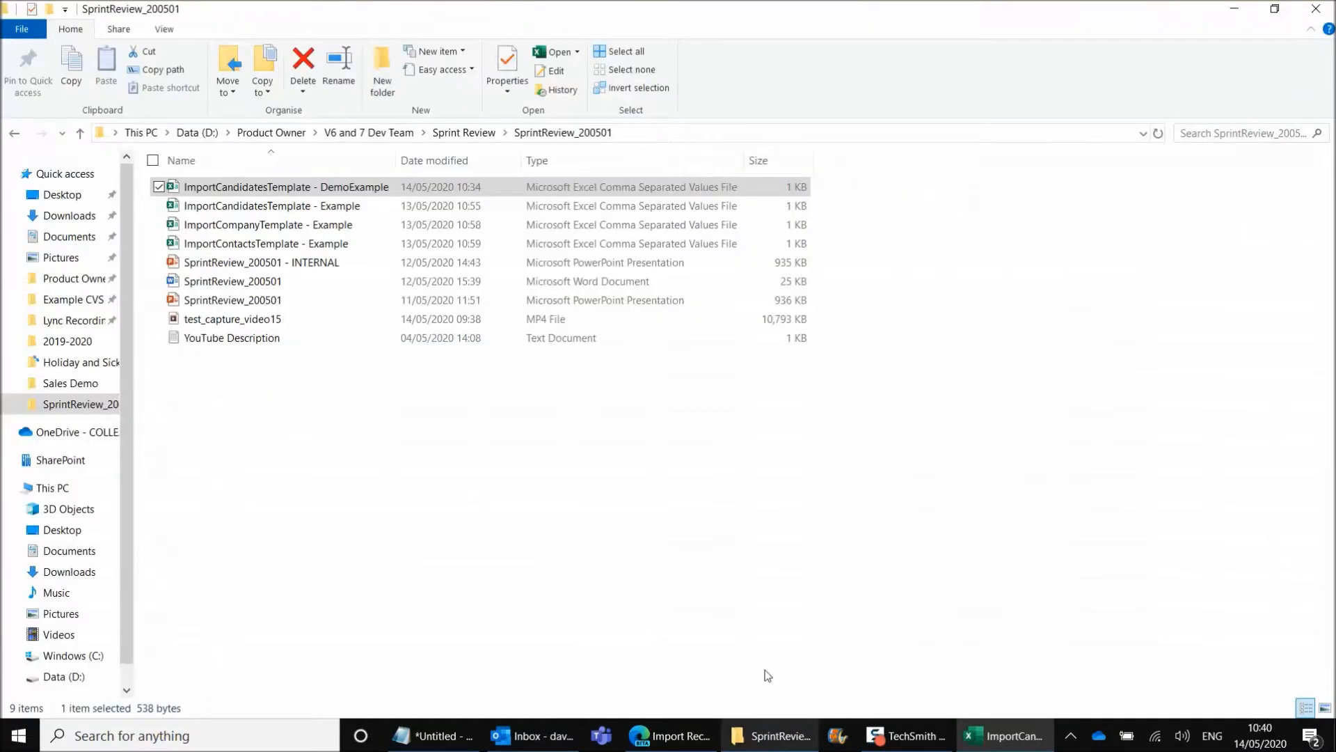
pyautogui.rightClick(307, 193)
pyautogui.click(286, 244)
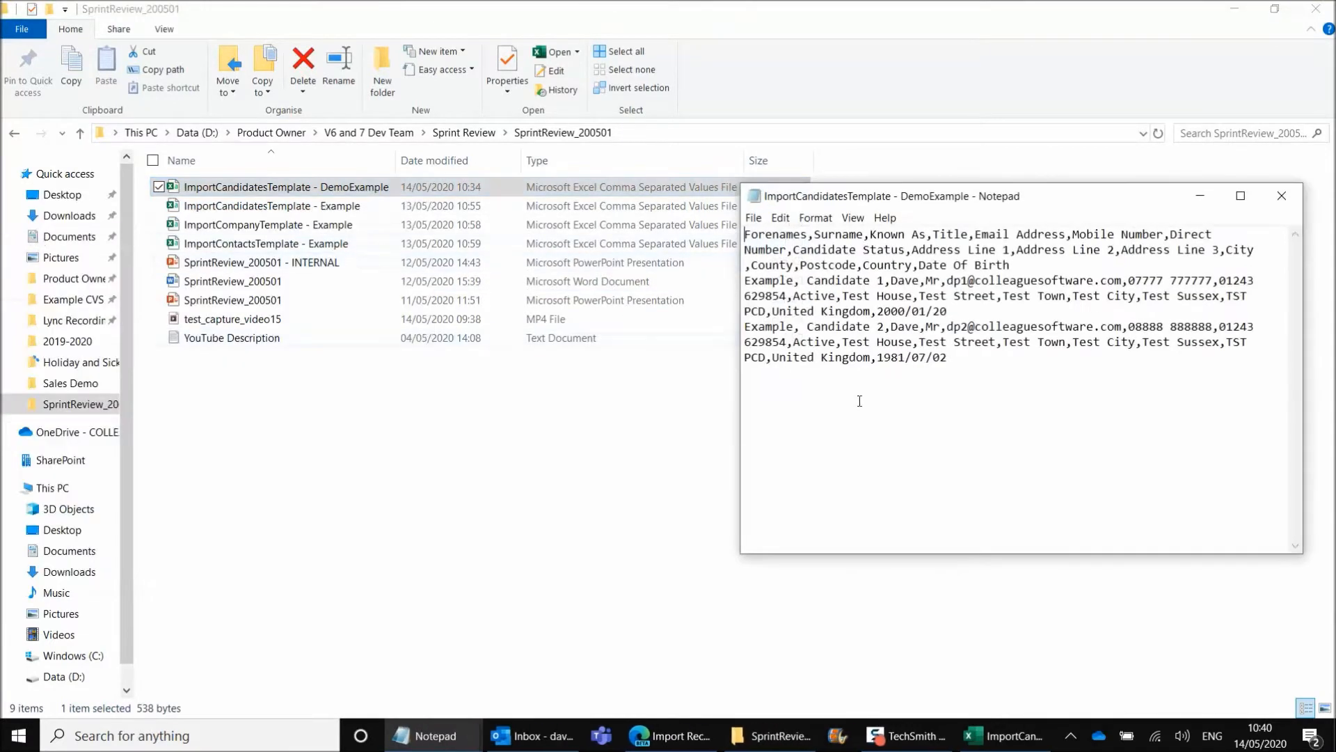
pyautogui.moveTo(879, 361); pyautogui.dragTo(942, 364)
pyautogui.click(967, 379)
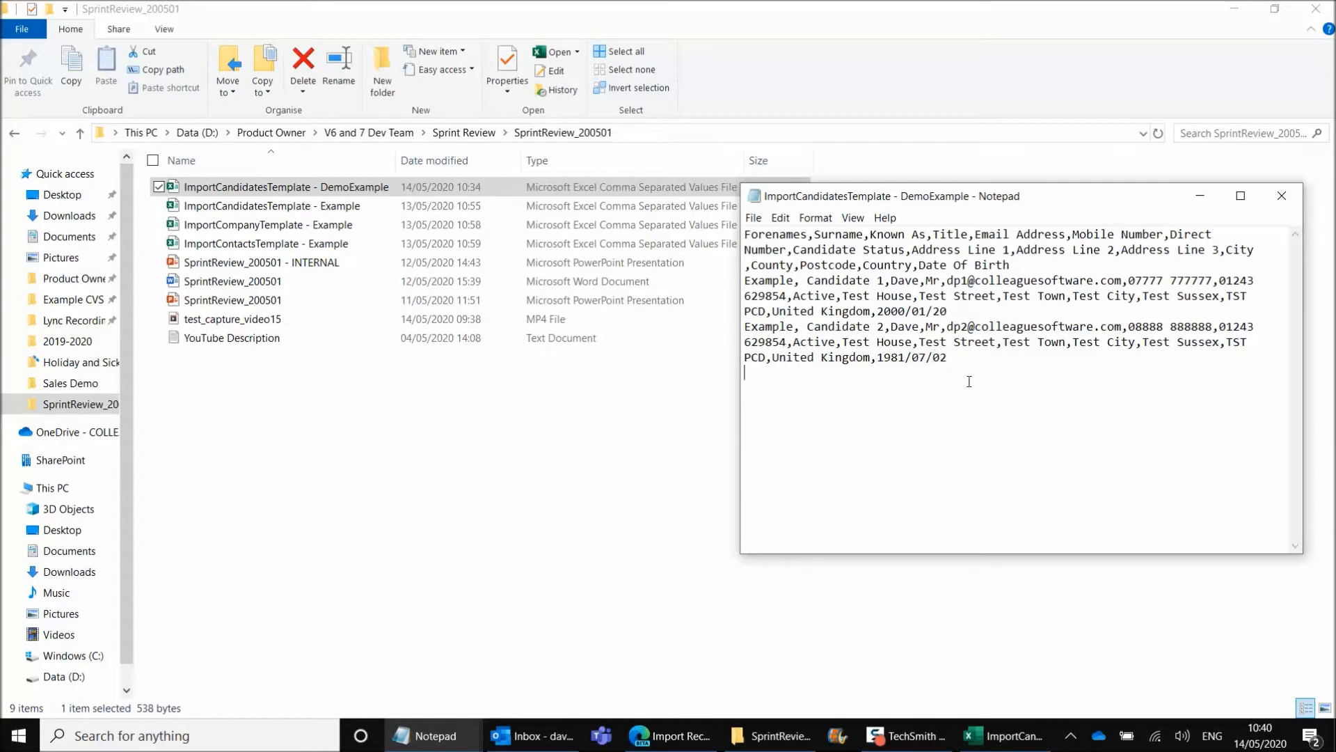
pyautogui.click(1287, 193)
pyautogui.click(1007, 736)
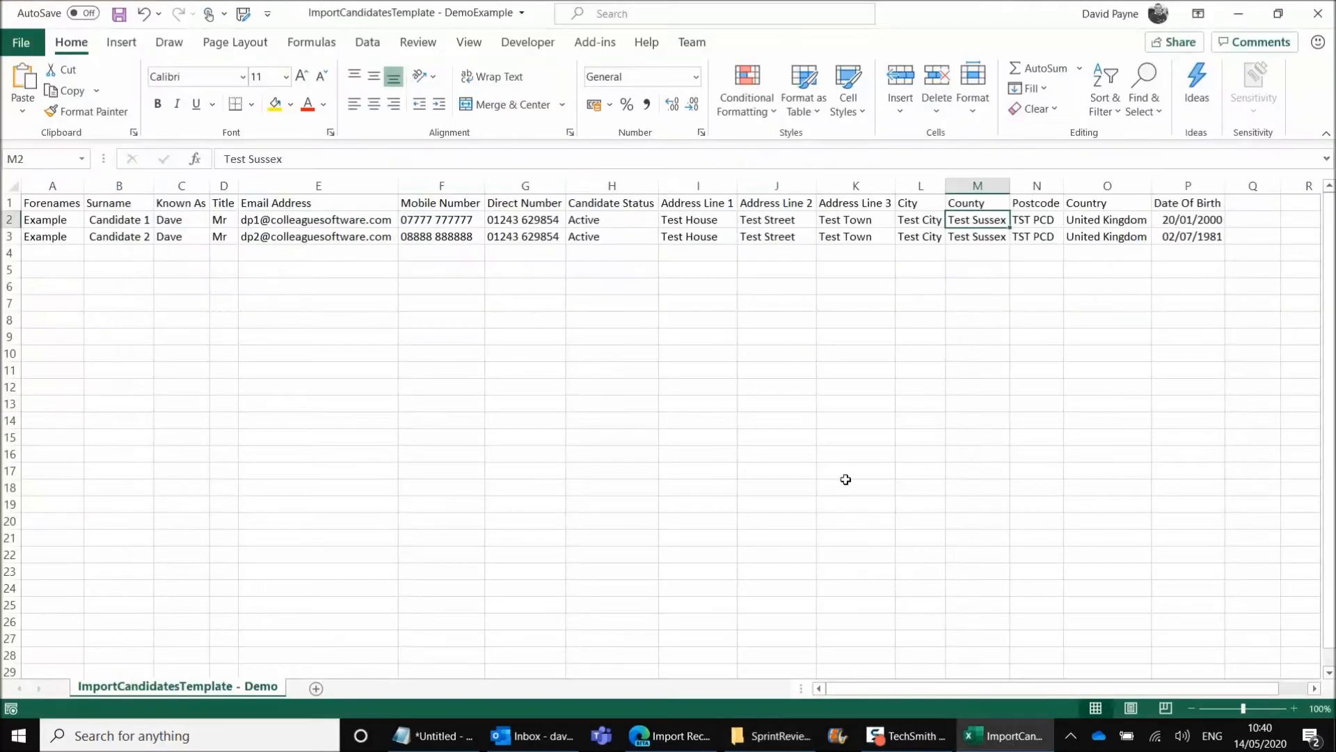
# Switch back to Colleague7, open the Data Dictionary from the Admin area and filter it to the Candidate entity
pyautogui.click(681, 739)
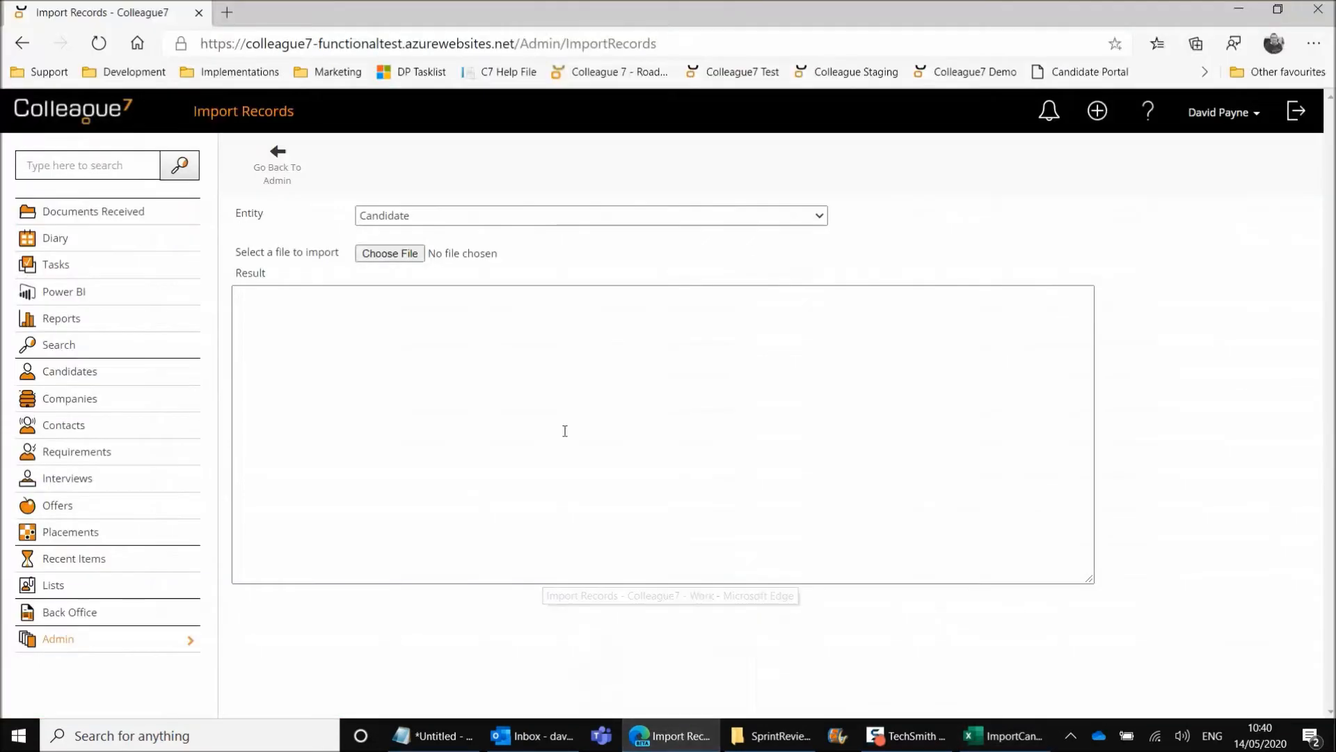
pyautogui.click(281, 161)
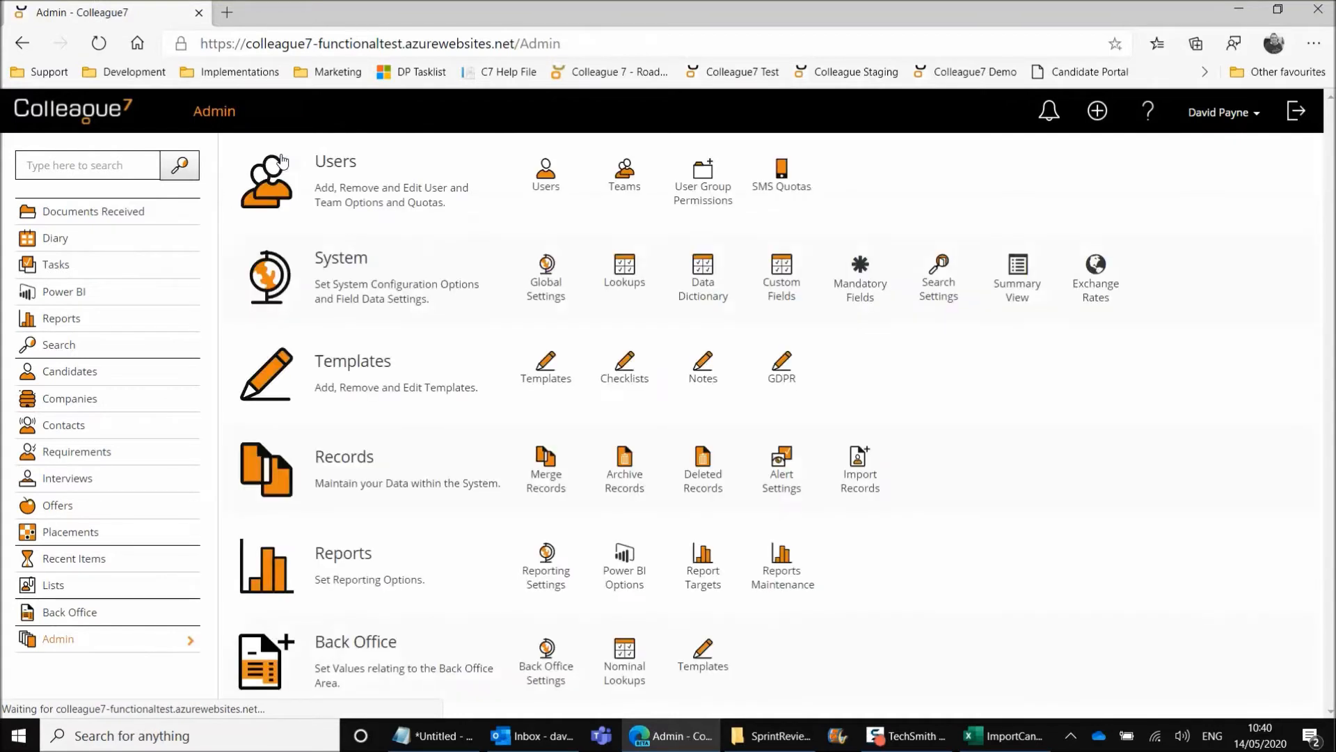
pyautogui.click(714, 300)
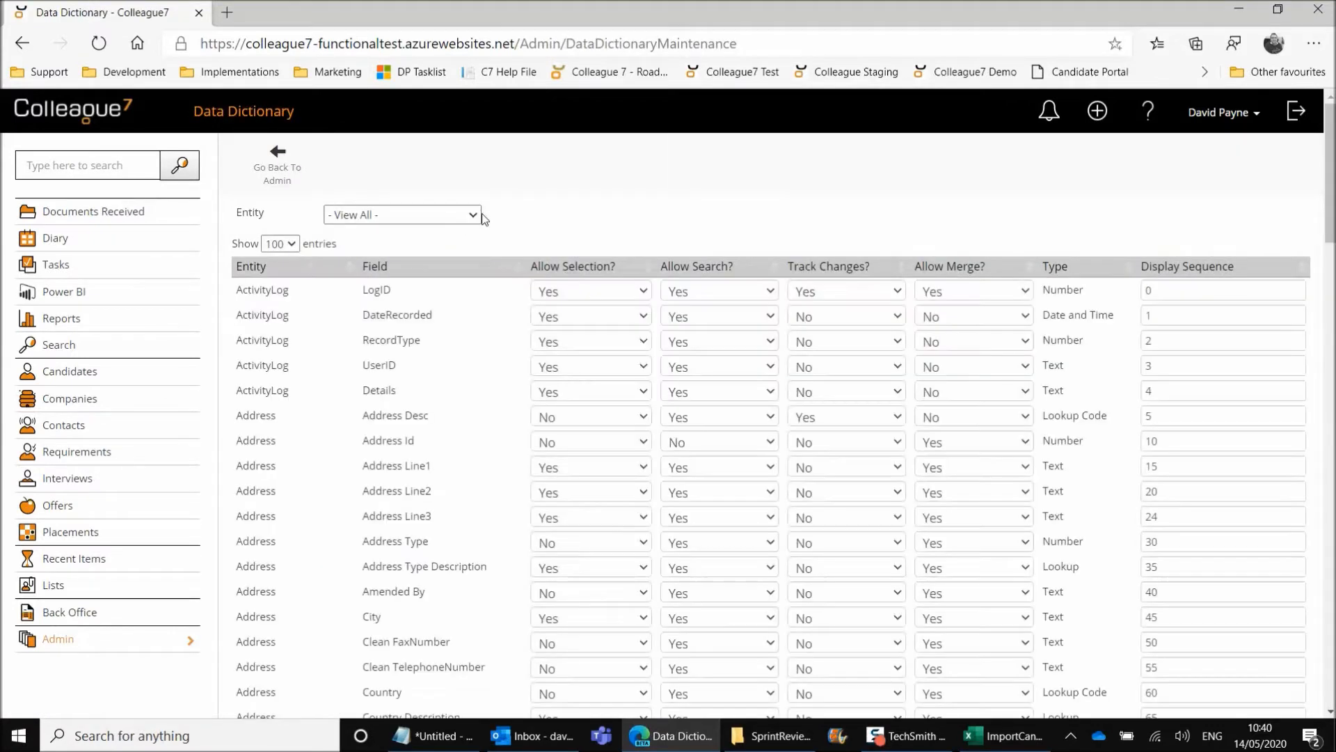
pyautogui.click(467, 217)
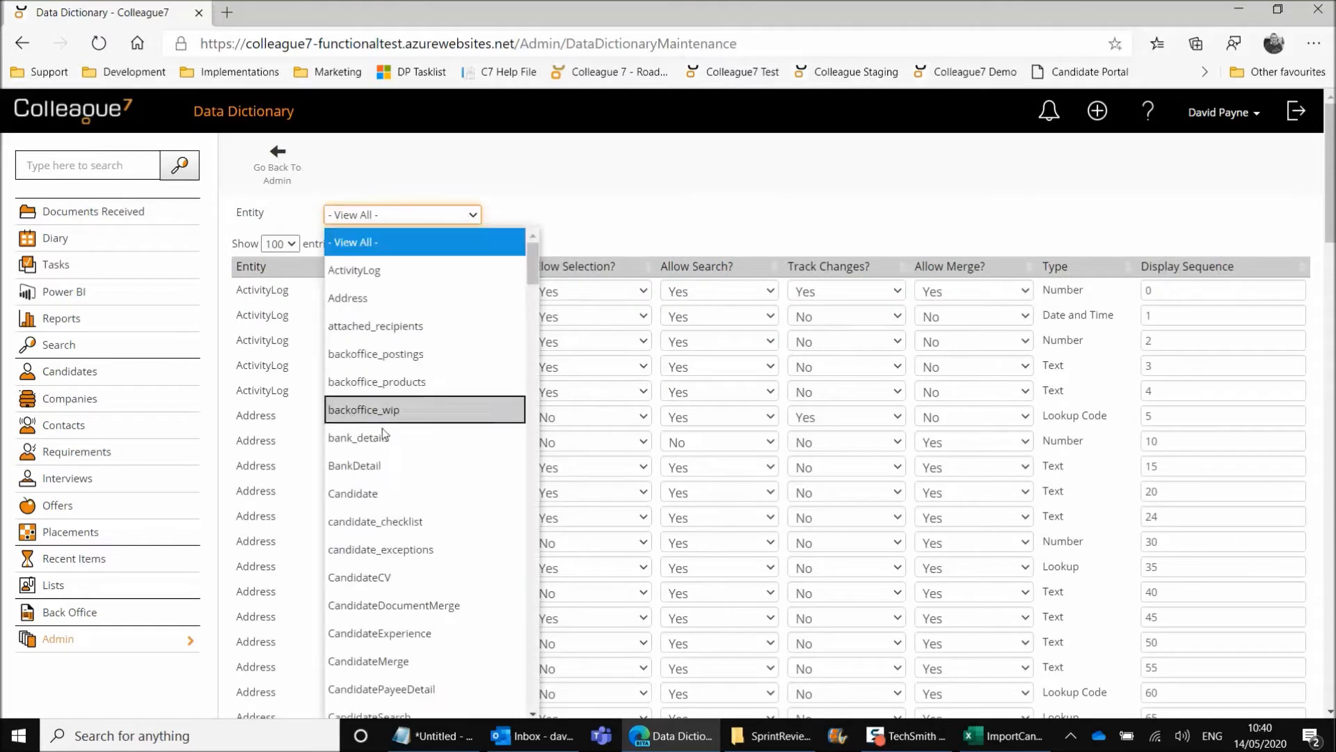
pyautogui.click(391, 492)
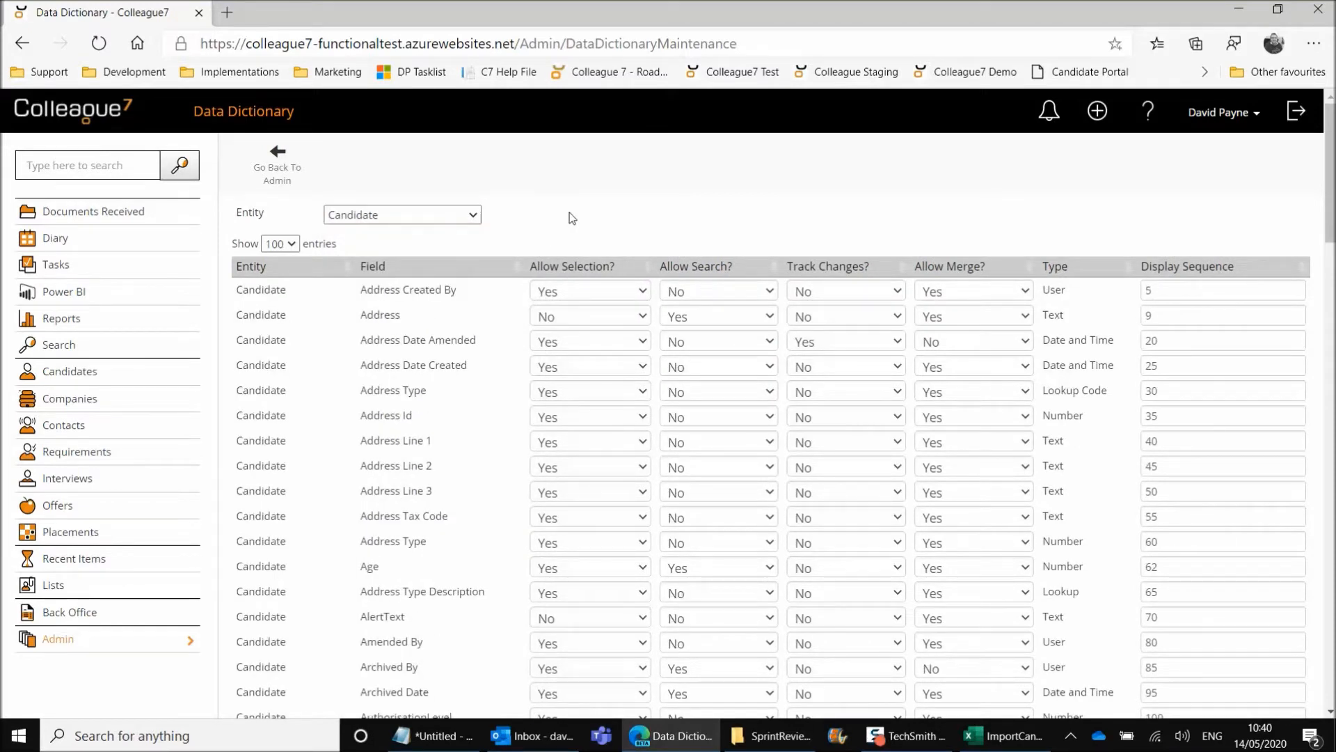
# Copy the Candidate Source field name into cell Q1 of the Excel import file and widen column Q to fit it
pyautogui.scroll(-7, 508, 454)
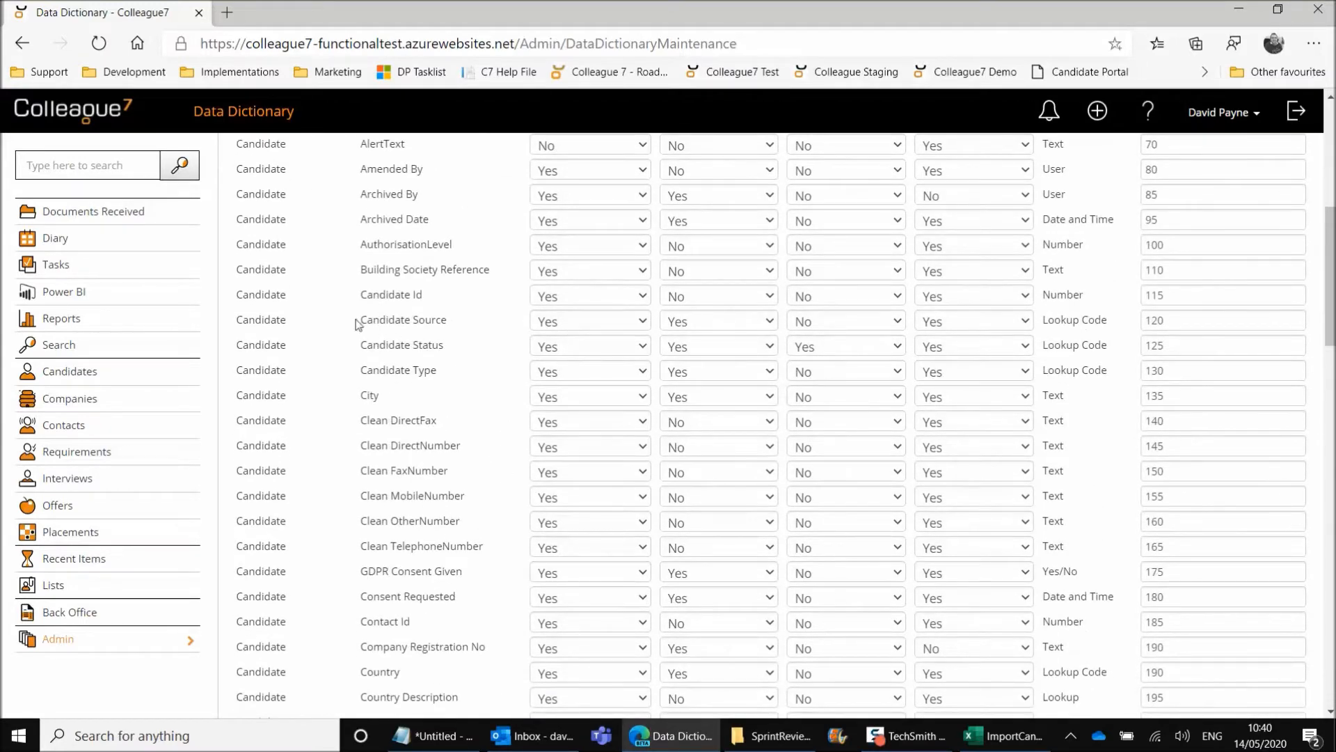
pyautogui.moveTo(361, 324); pyautogui.dragTo(464, 328)
pyautogui.hotkey('ctrl', 'c')
pyautogui.click(458, 329)
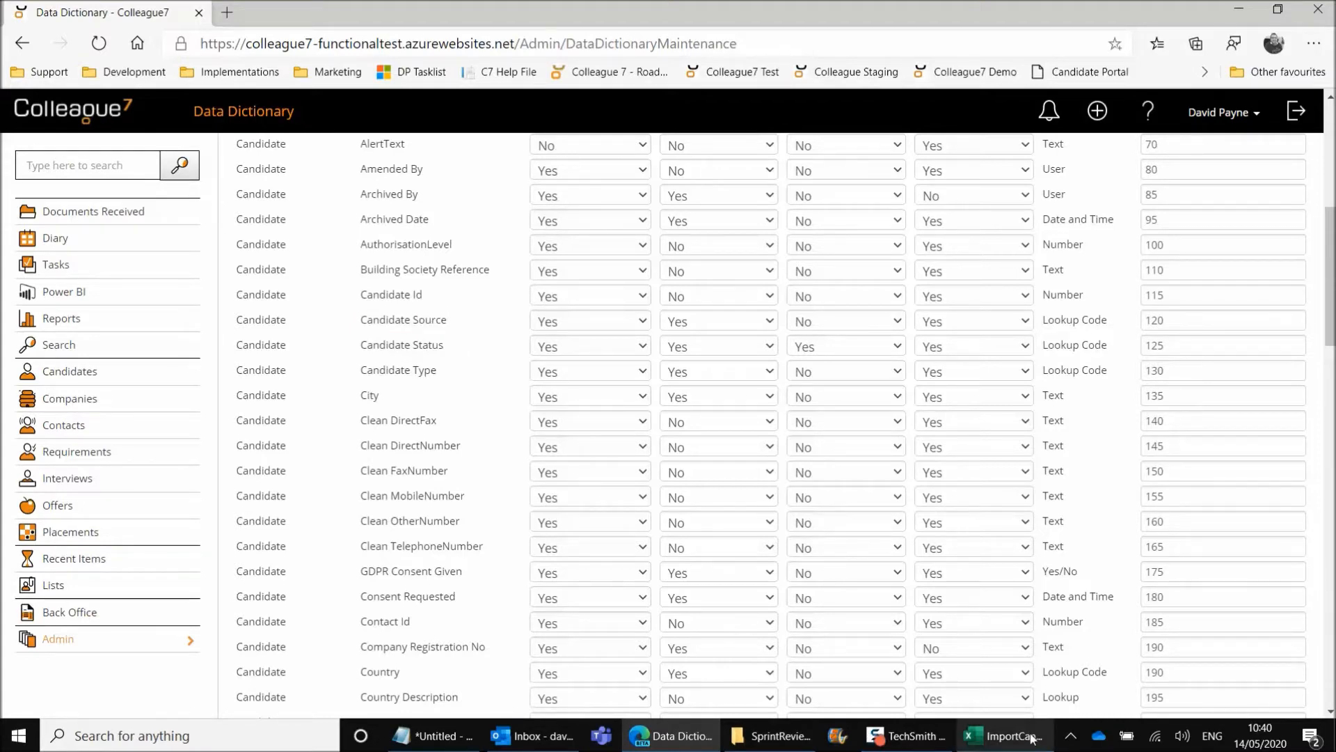
pyautogui.click(1009, 735)
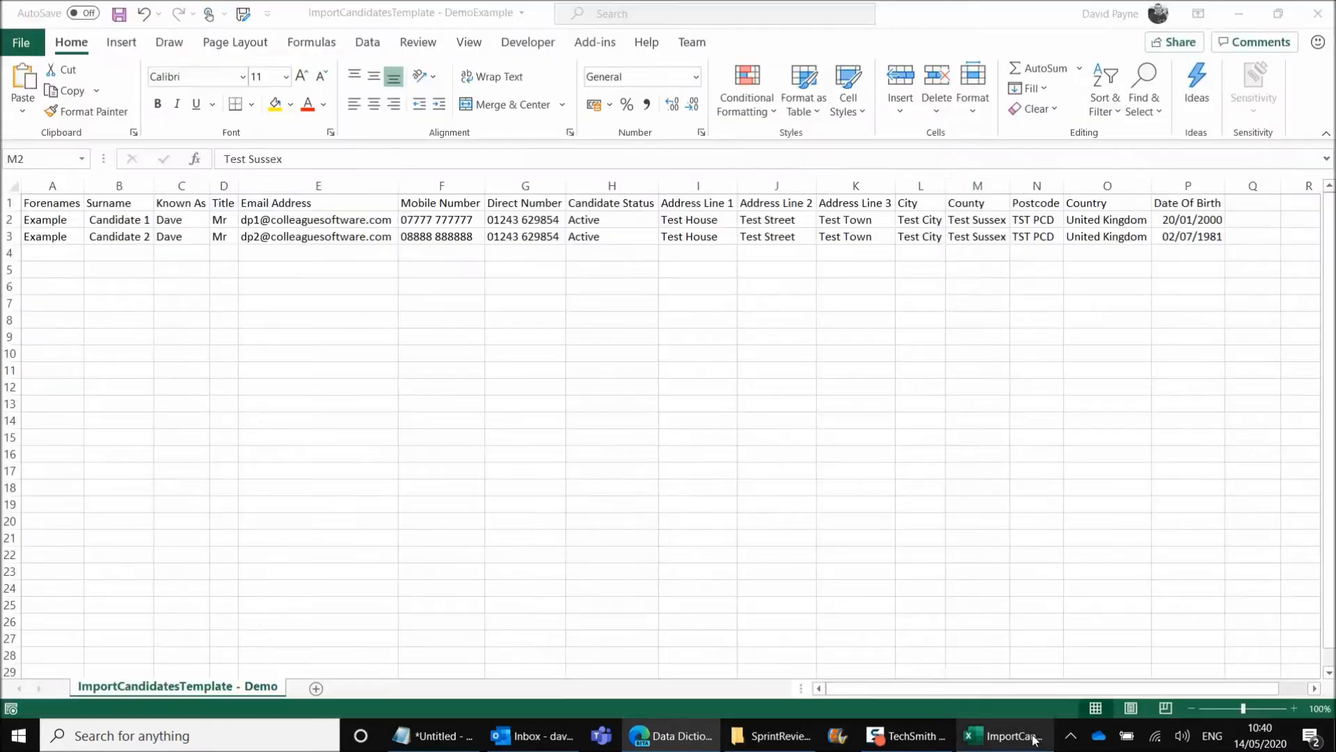
pyautogui.doubleClick(1253, 202)
pyautogui.hotkey('ctrl', 'v')
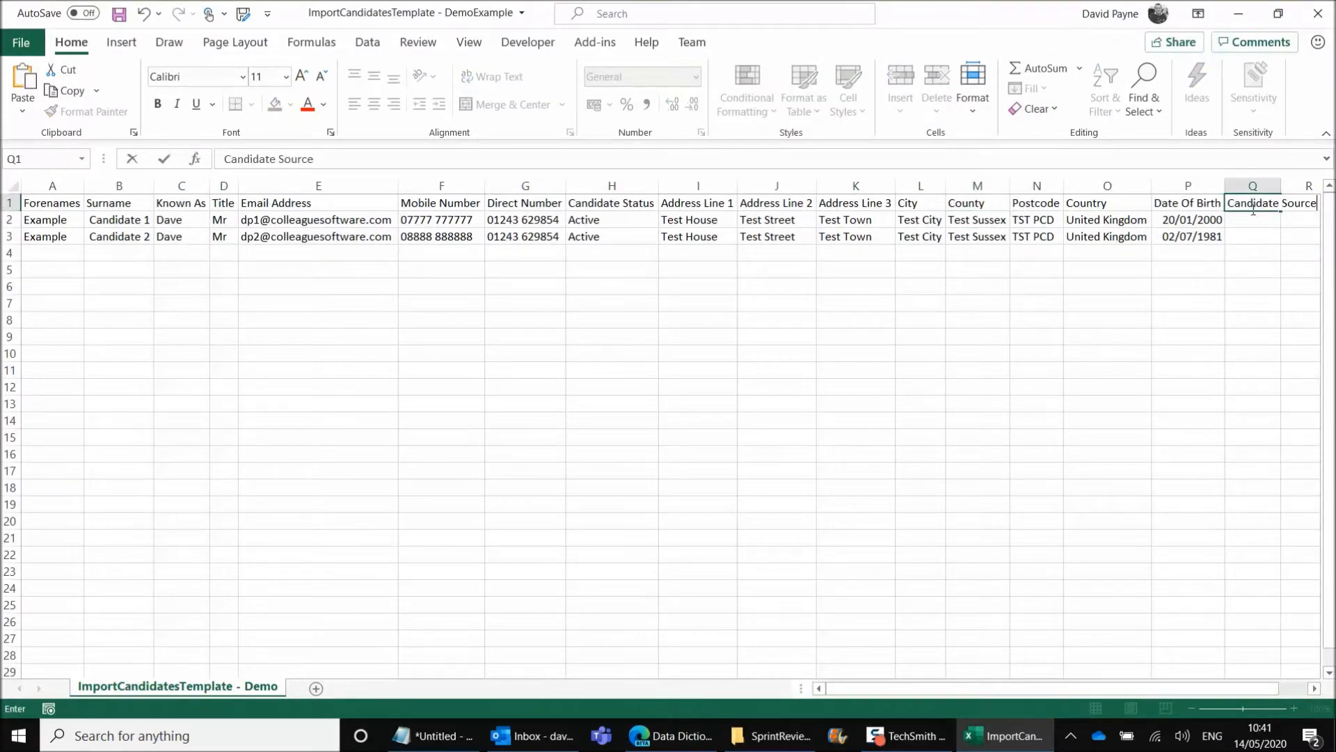
pyautogui.click(1250, 222)
pyautogui.press('Right')
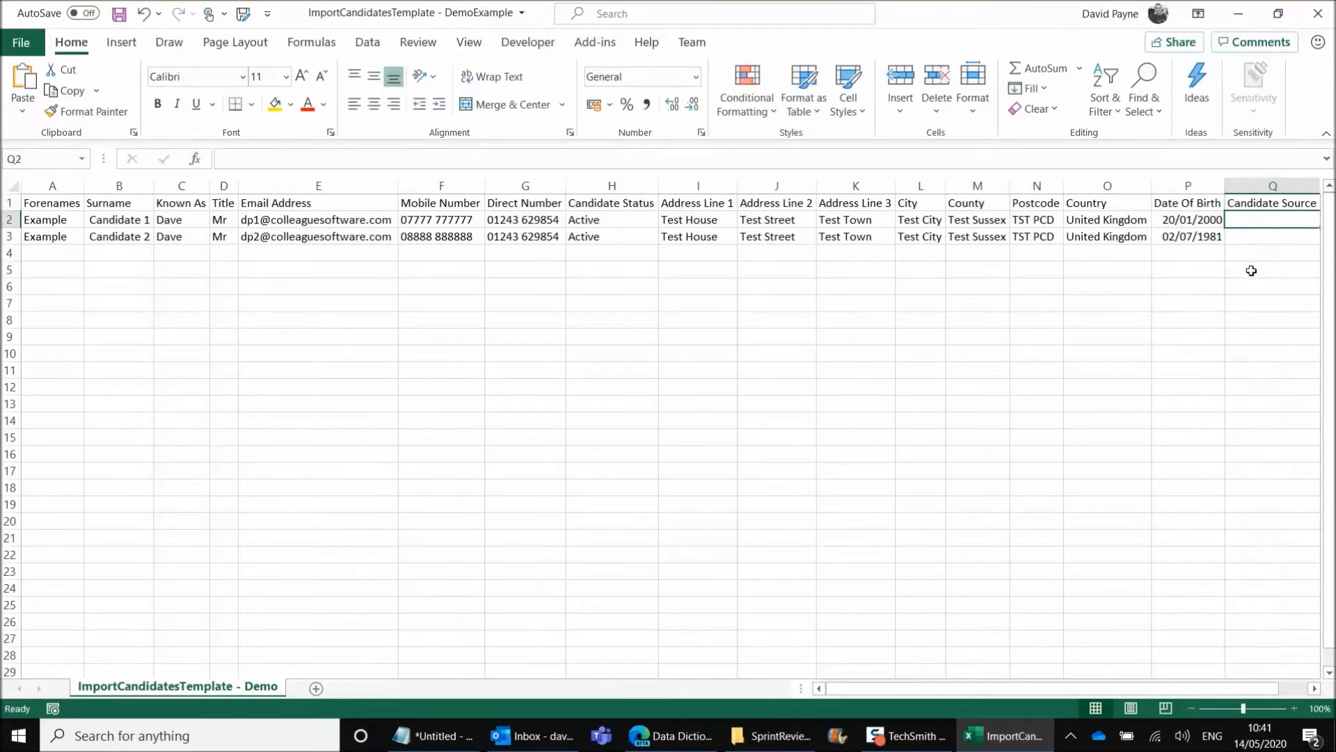
# Enter LinkedIn as the candidate source for both example candidates in cells Q2 and Q3
pyautogui.press('Left')
pyautogui.press('Up')
pyautogui.press('Down')
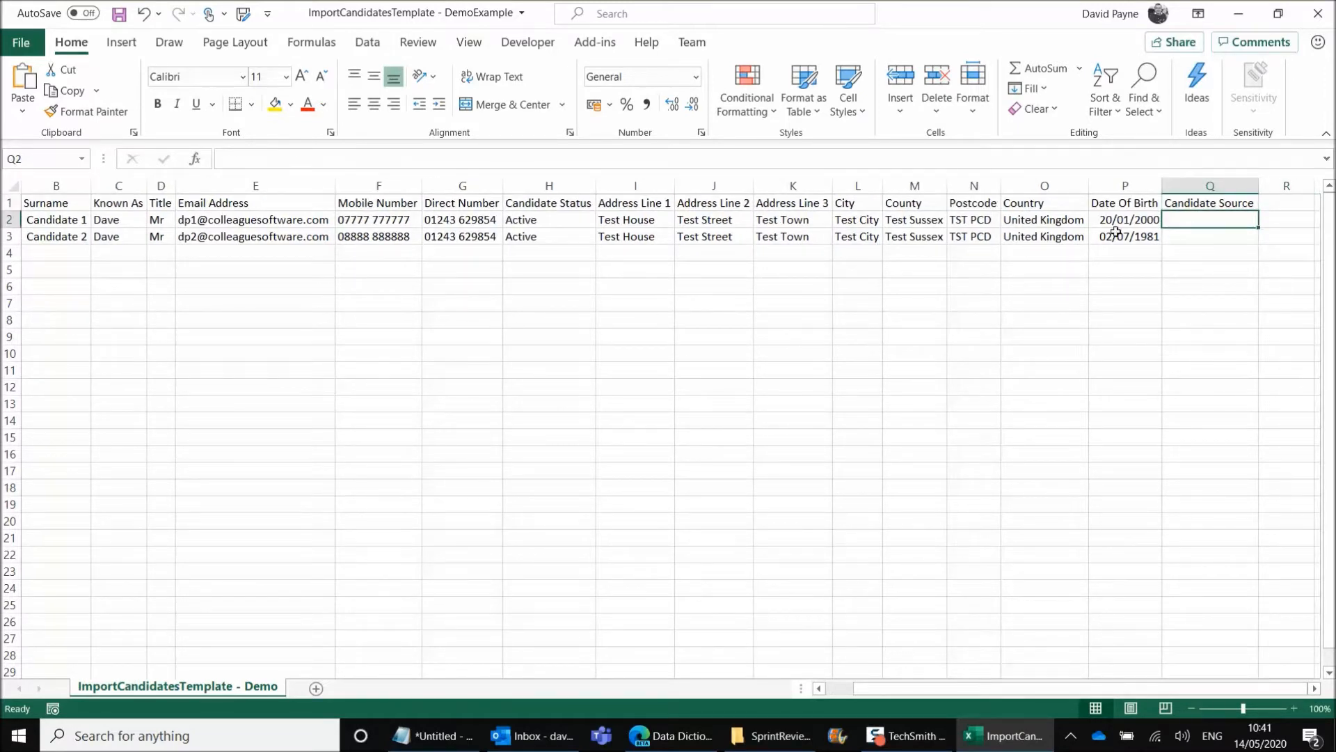
pyautogui.write('LinkedIn')
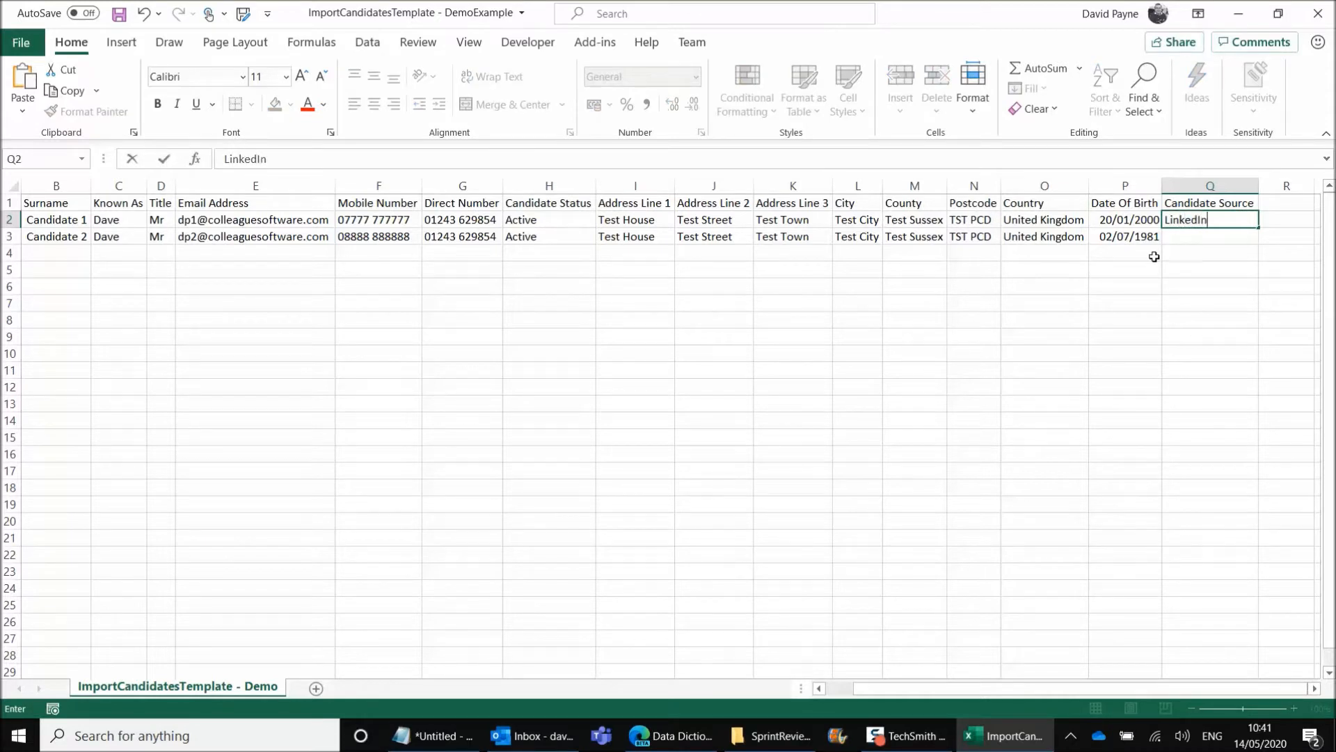
pyautogui.press('Return')
pyautogui.write('LinkedIn')
pyautogui.press('Return')
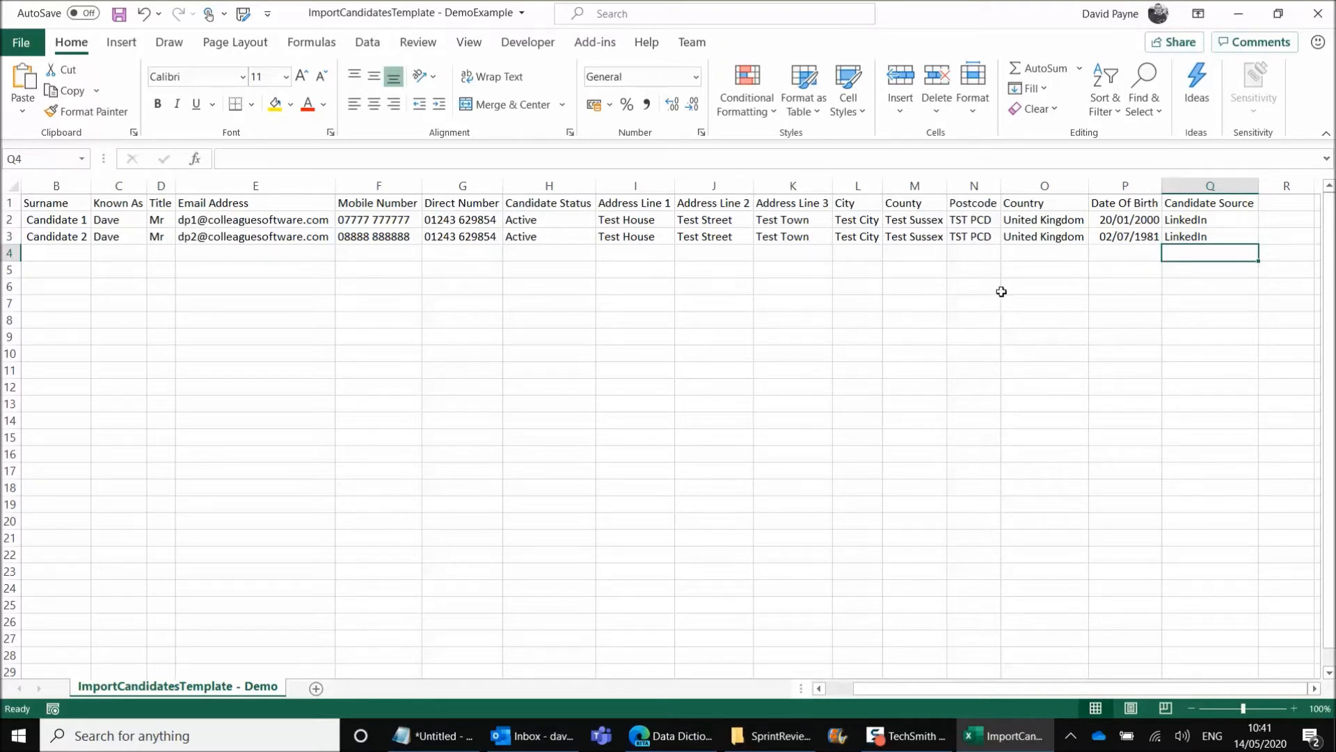
# Return to the first column of the candidate import sheet and close the workbook without saving its changes
pyautogui.press('Left')
pyautogui.press('Left')
pyautogui.press('Left')
pyautogui.press('Left')
pyautogui.press('Left')
pyautogui.press('Left')
pyautogui.press('Left')
pyautogui.press('Left')
pyautogui.press('Left')
pyautogui.press('Left')
pyautogui.press('Left')
pyautogui.press('Left')
pyautogui.press('Left')
pyautogui.press('Left')
pyautogui.press('Left')
pyautogui.press('Left')
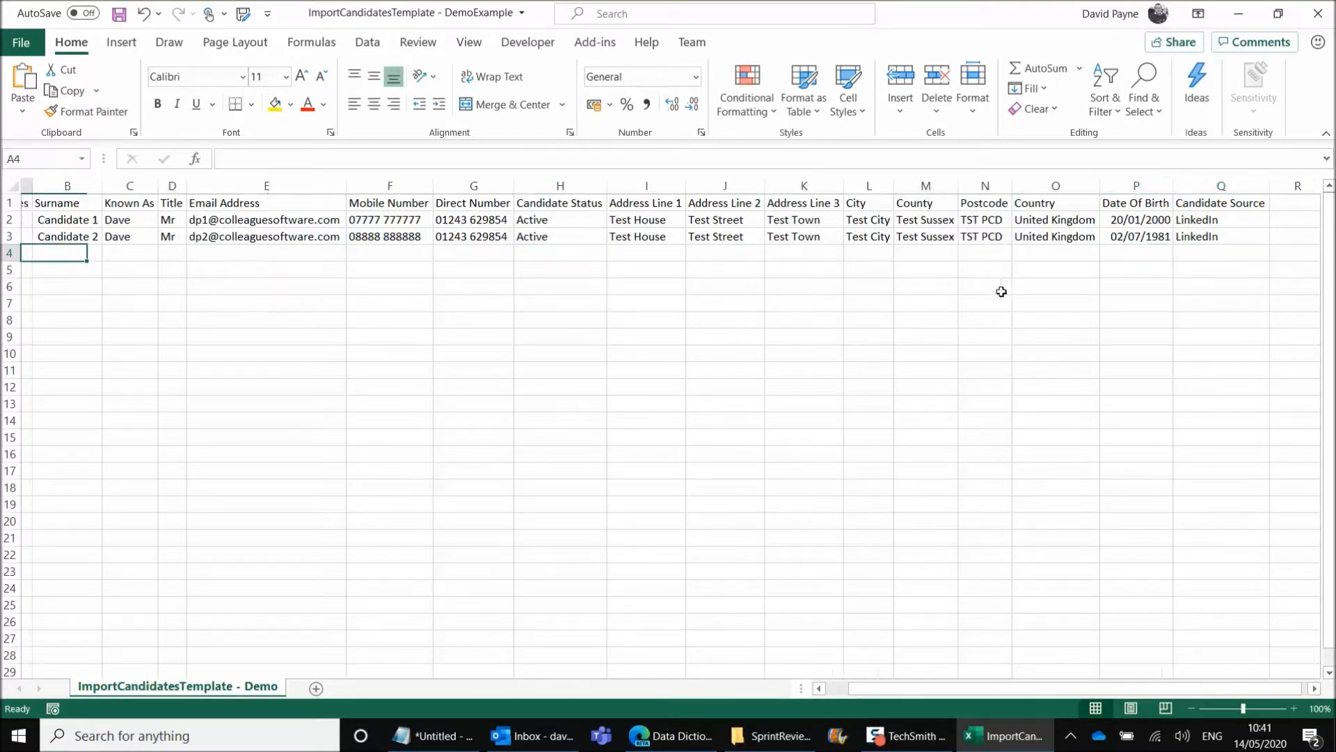
pyautogui.click(1328, 18)
pyautogui.click(666, 394)
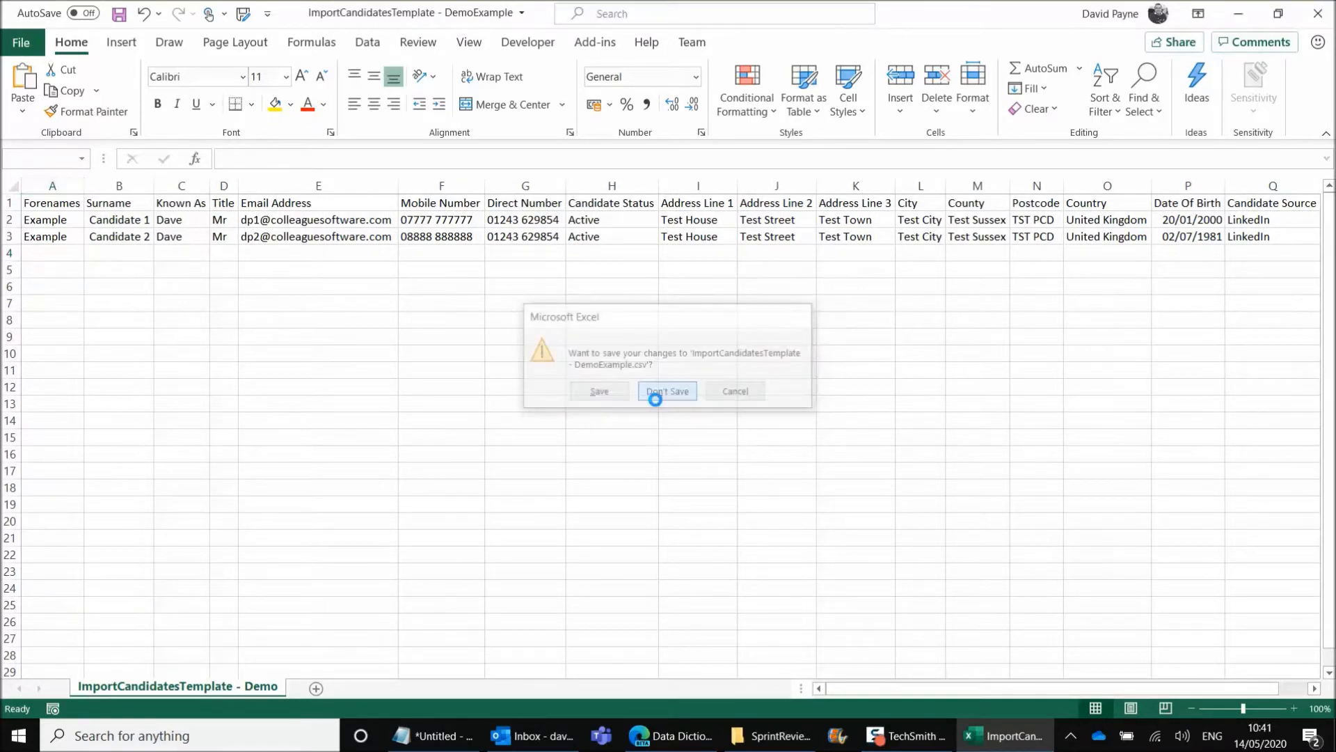
# Leave the Data Dictionary and open Import Records from the Admin area of Colleague7
pyautogui.scroll(7, 383, 268)
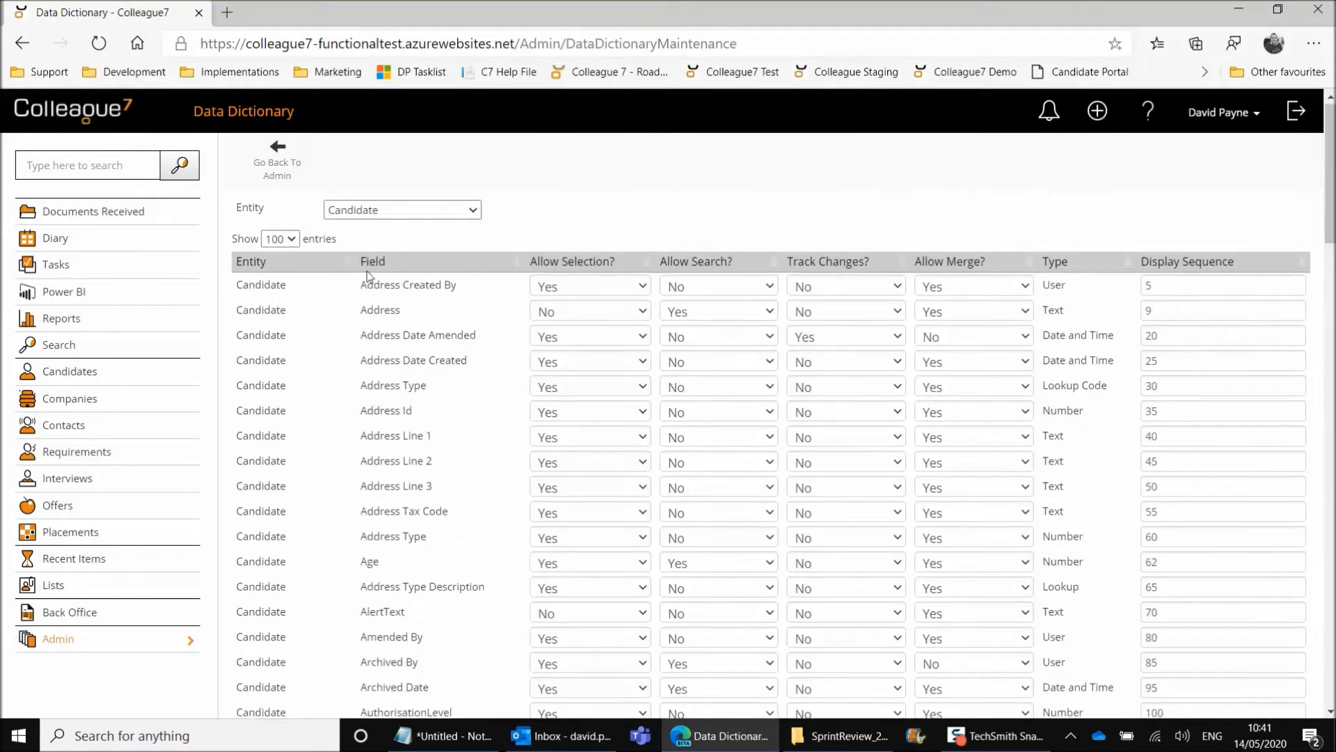
pyautogui.click(266, 165)
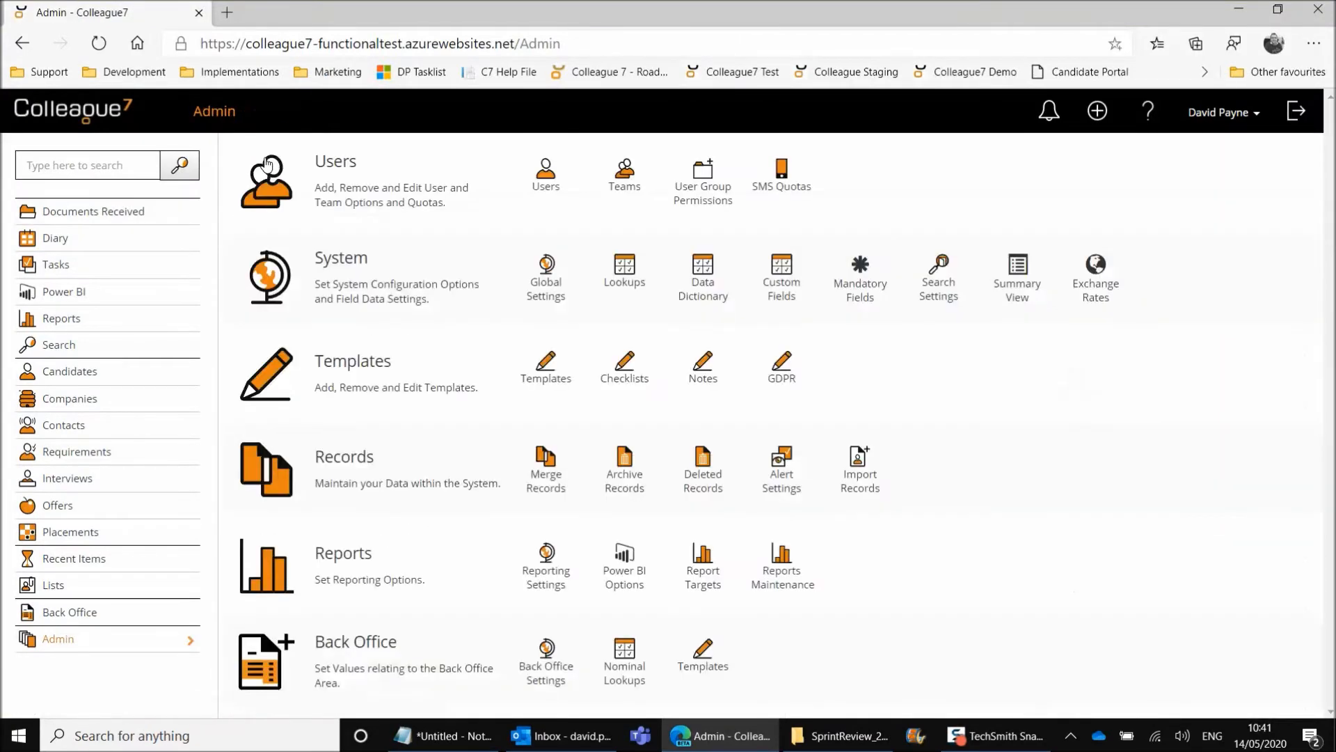
pyautogui.click(863, 477)
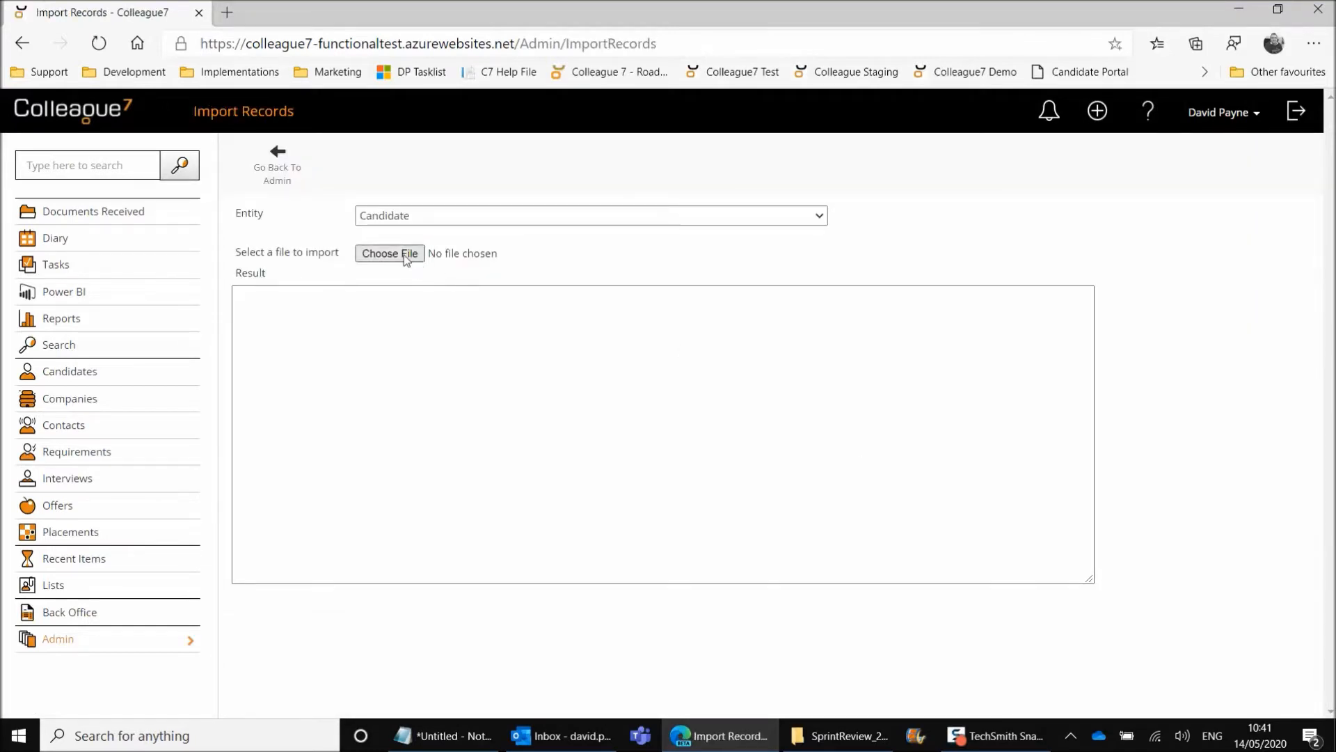
# Choose the ImportCandidatesTemplate - DemoExample CSV file for the Candidate entity and run the import, confirming it
pyautogui.click(407, 255)
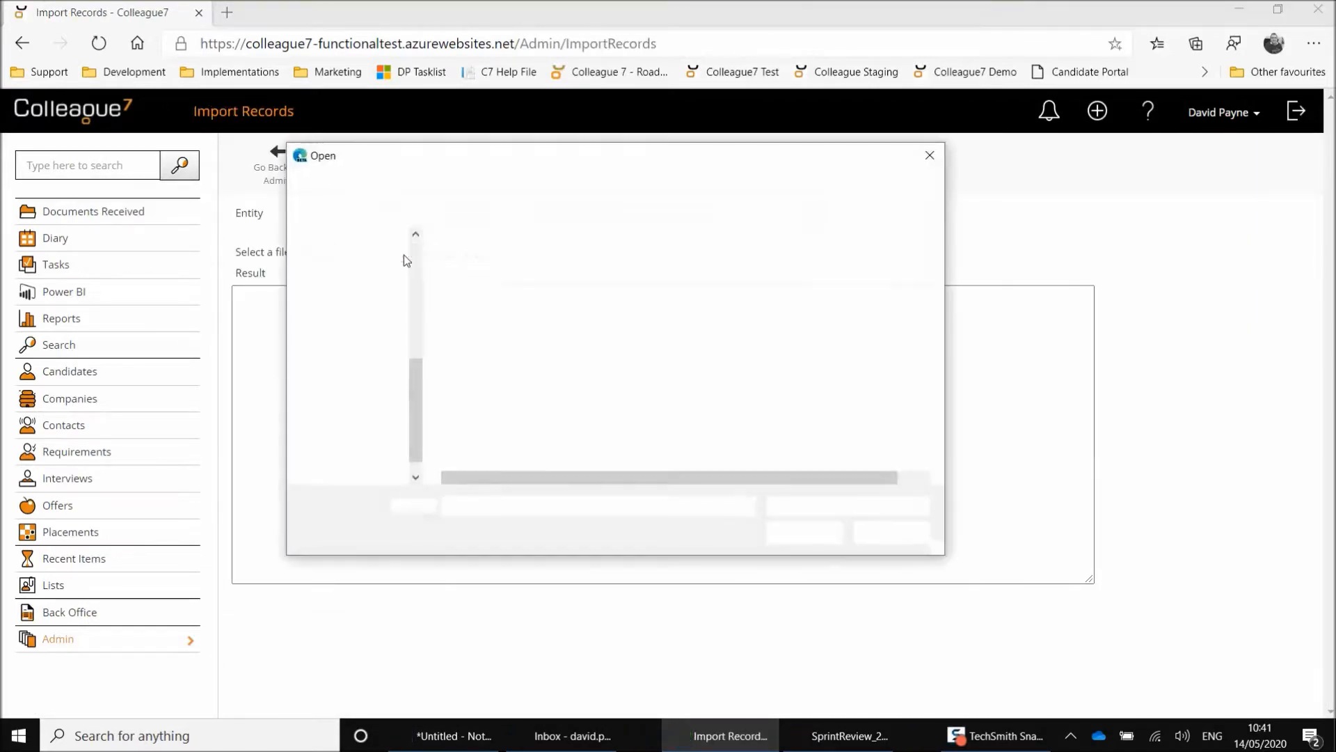
pyautogui.doubleClick(521, 268)
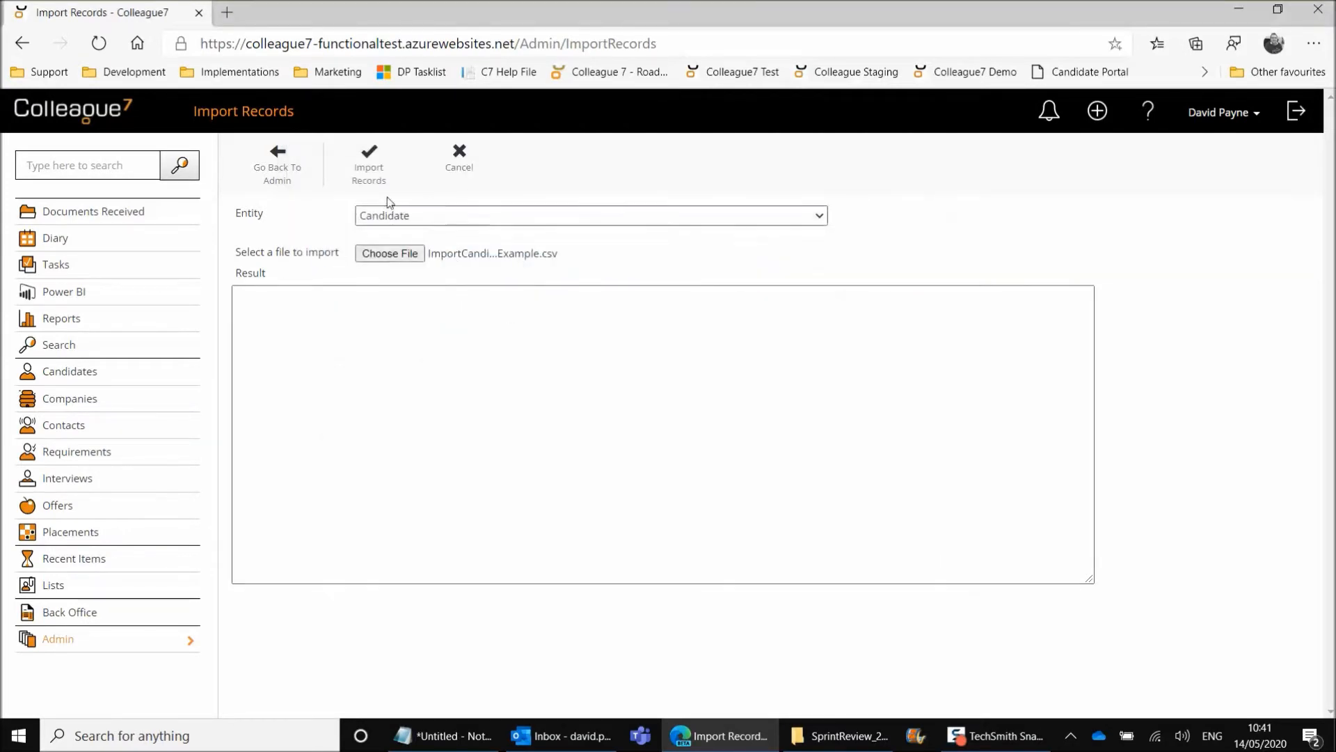
pyautogui.click(373, 175)
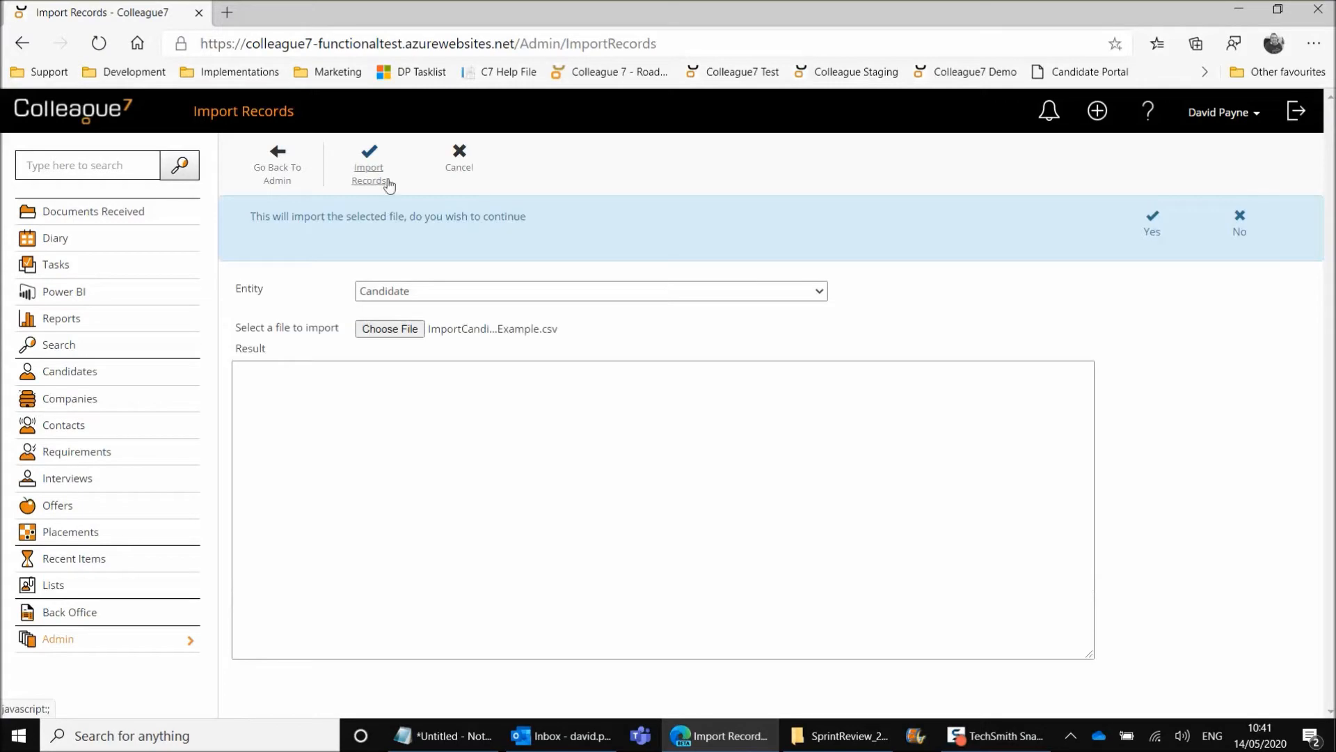
pyautogui.click(1152, 233)
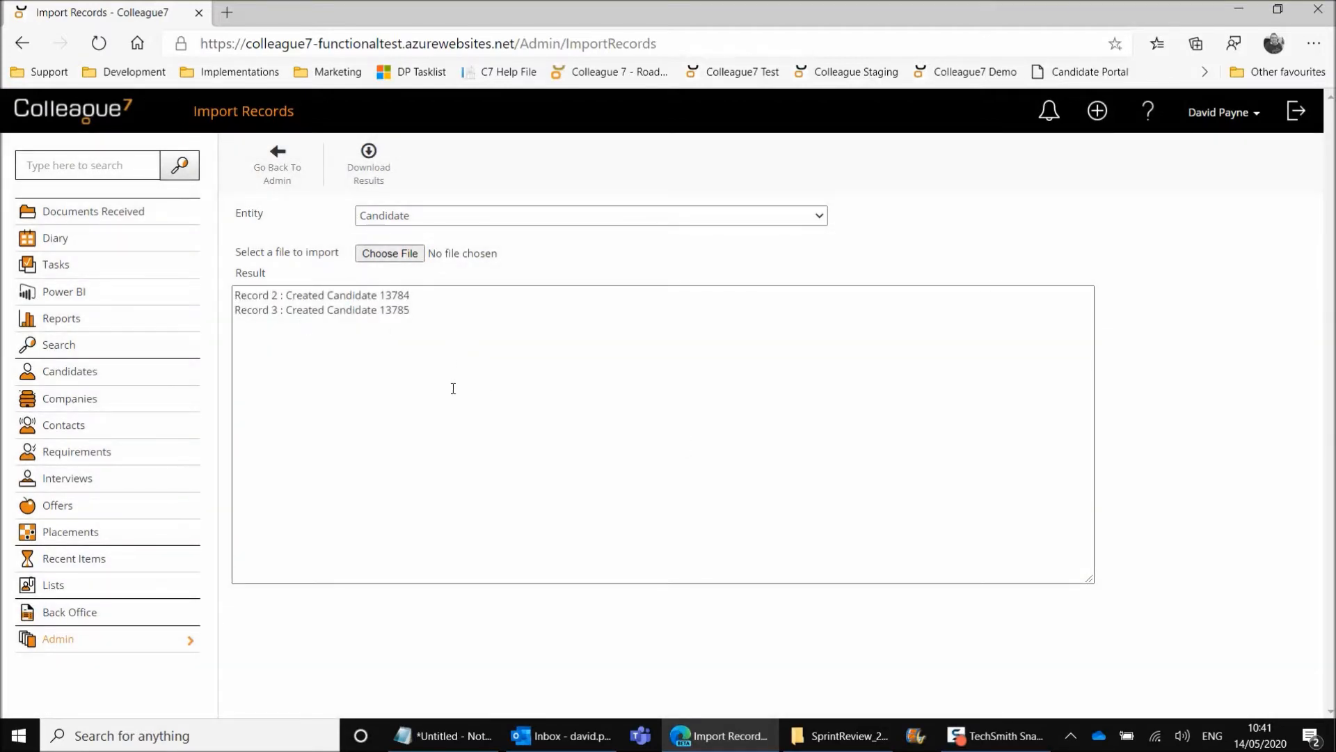
# Download the import results, open the text file in Notepad and copy all of its text
pyautogui.click(375, 171)
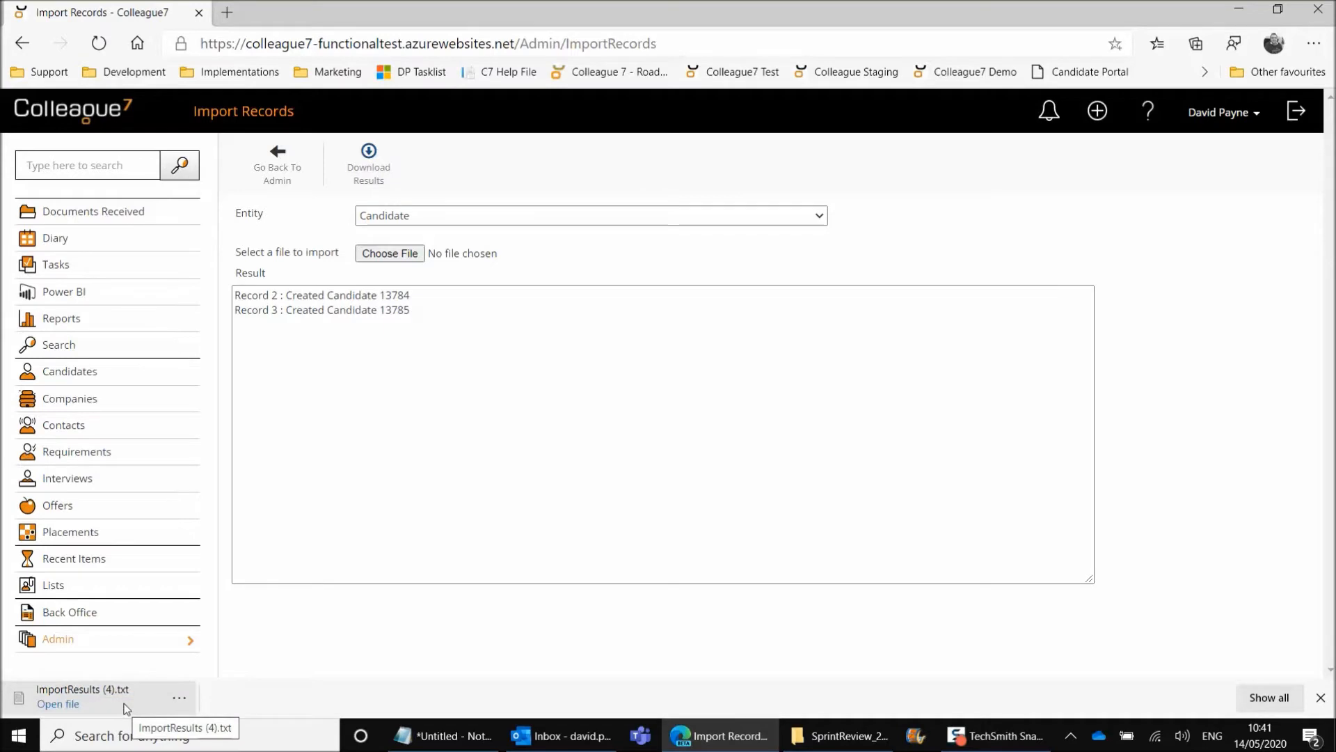
pyautogui.click(127, 706)
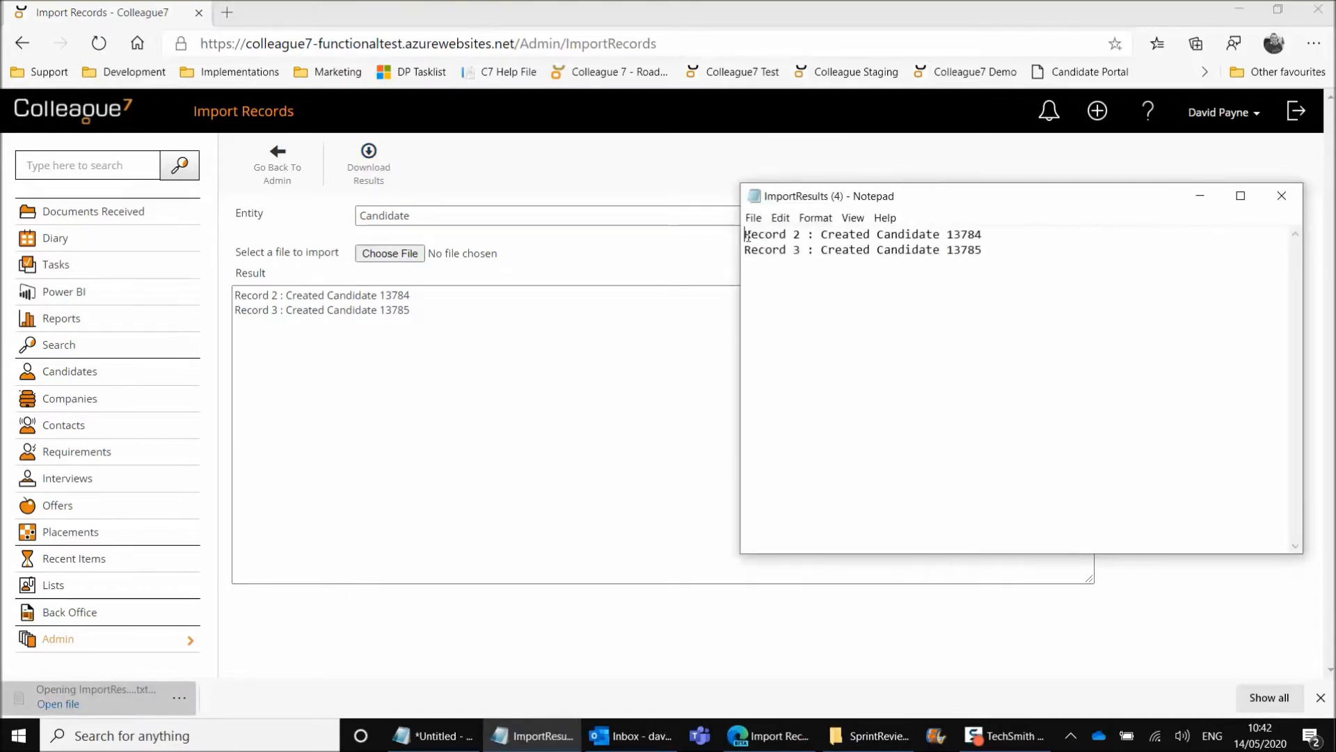
pyautogui.click(781, 217)
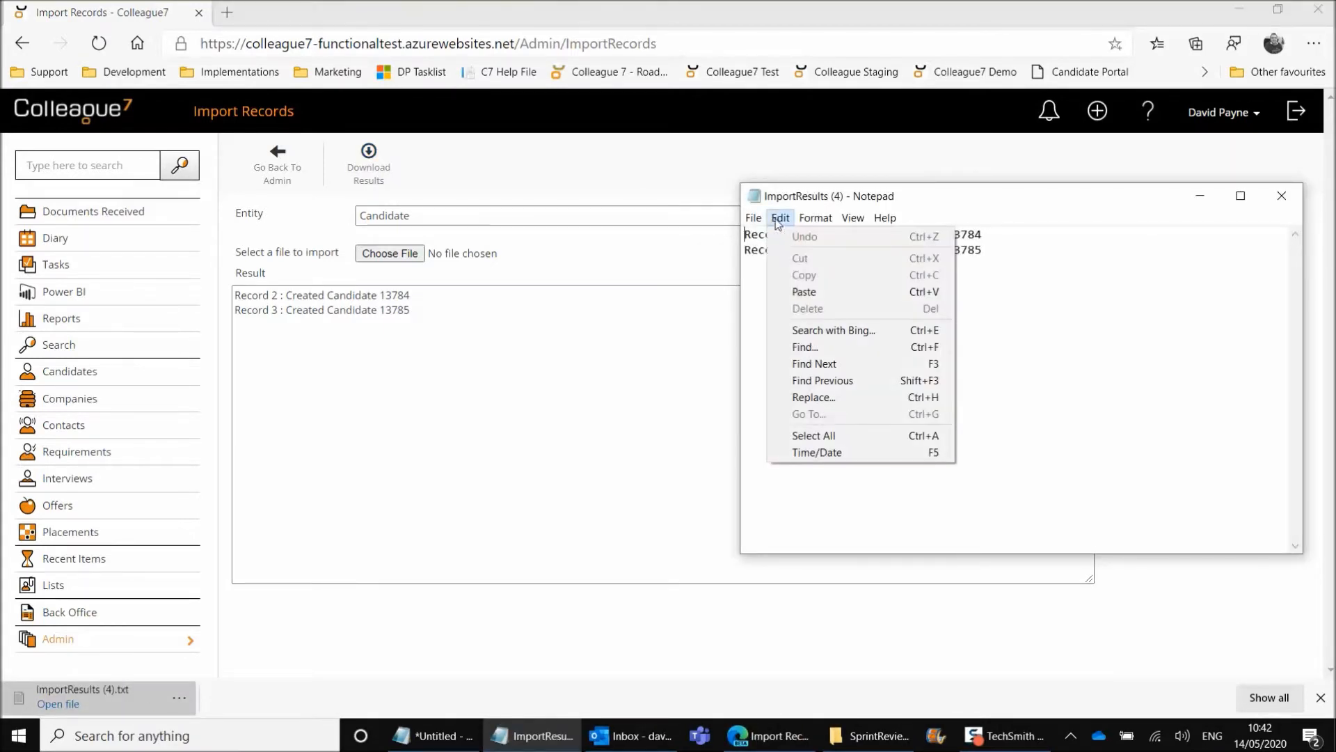
pyautogui.click(816, 436)
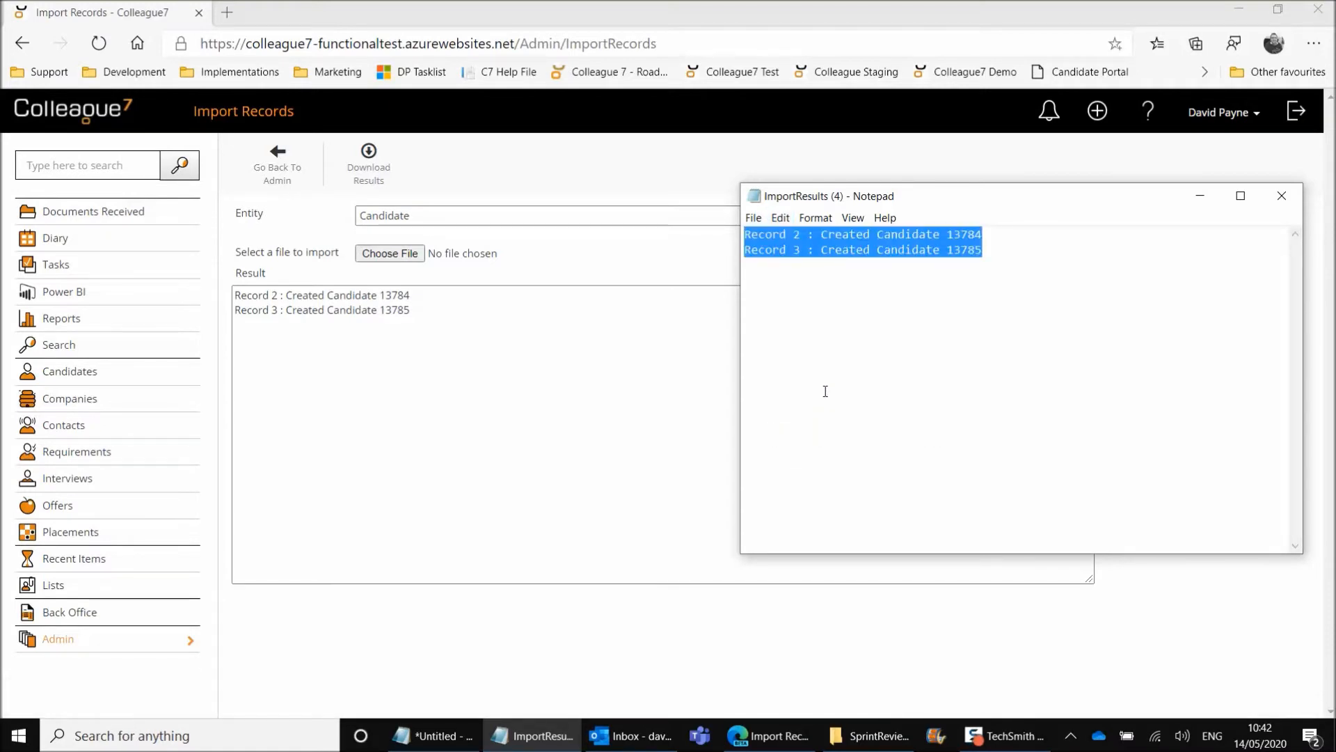
# Open ImportCandidatesTemplate - DemoExample from the SprintReview_200501 folder in Excel and insert a blank column before Forenames
pyautogui.click(870, 736)
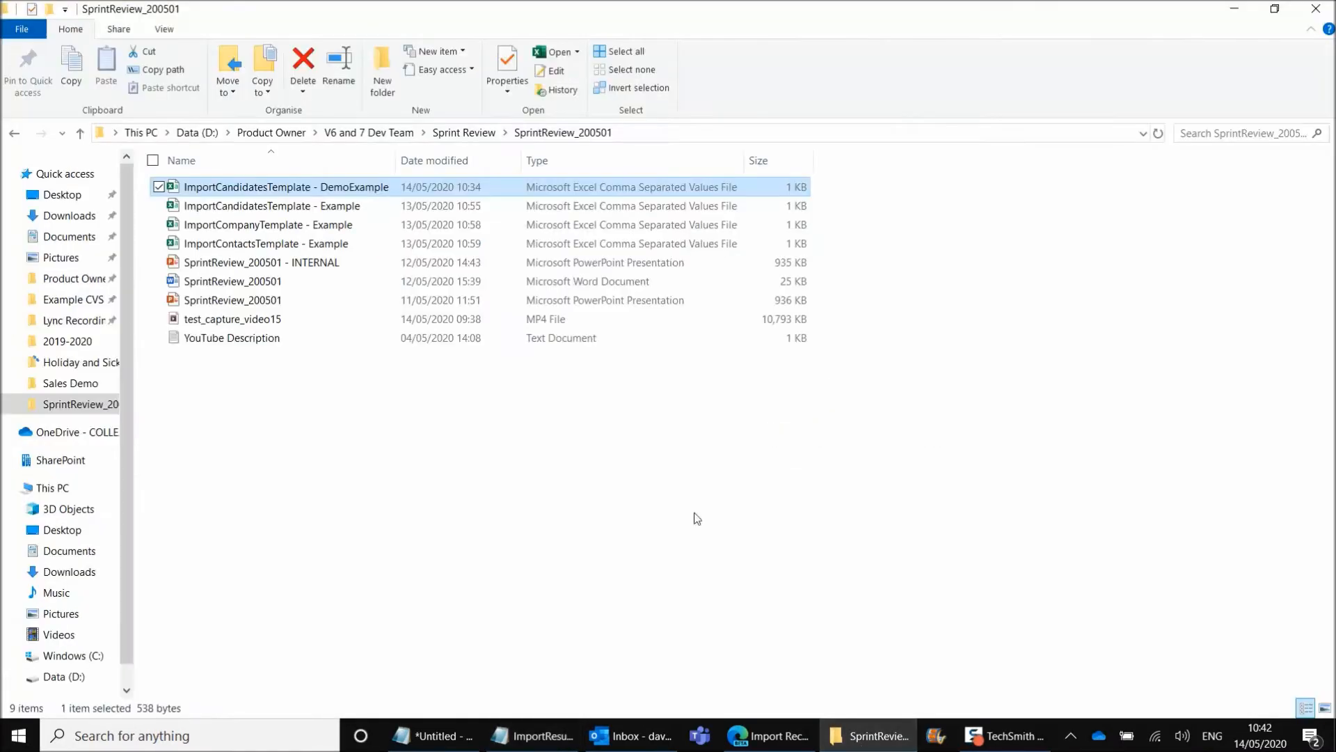
pyautogui.doubleClick(378, 189)
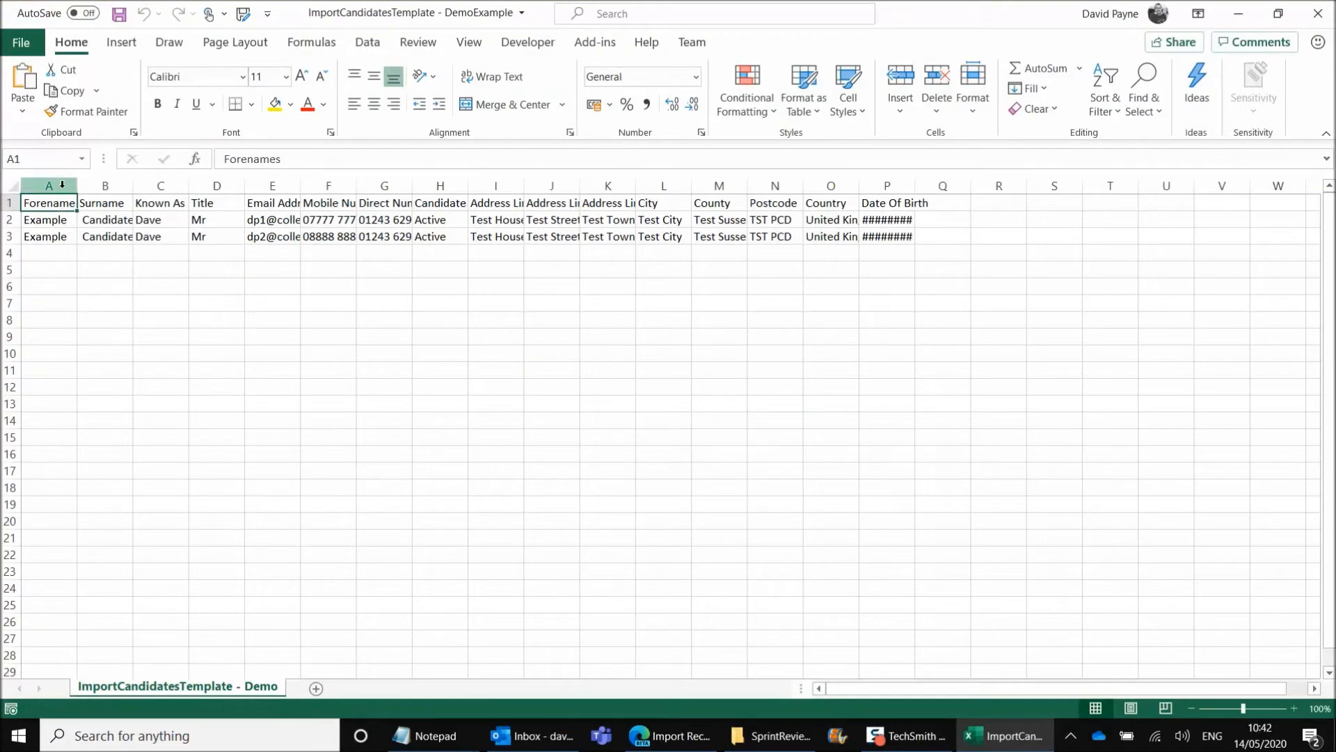
pyautogui.click(61, 179)
pyautogui.rightClick(62, 180)
pyautogui.click(122, 330)
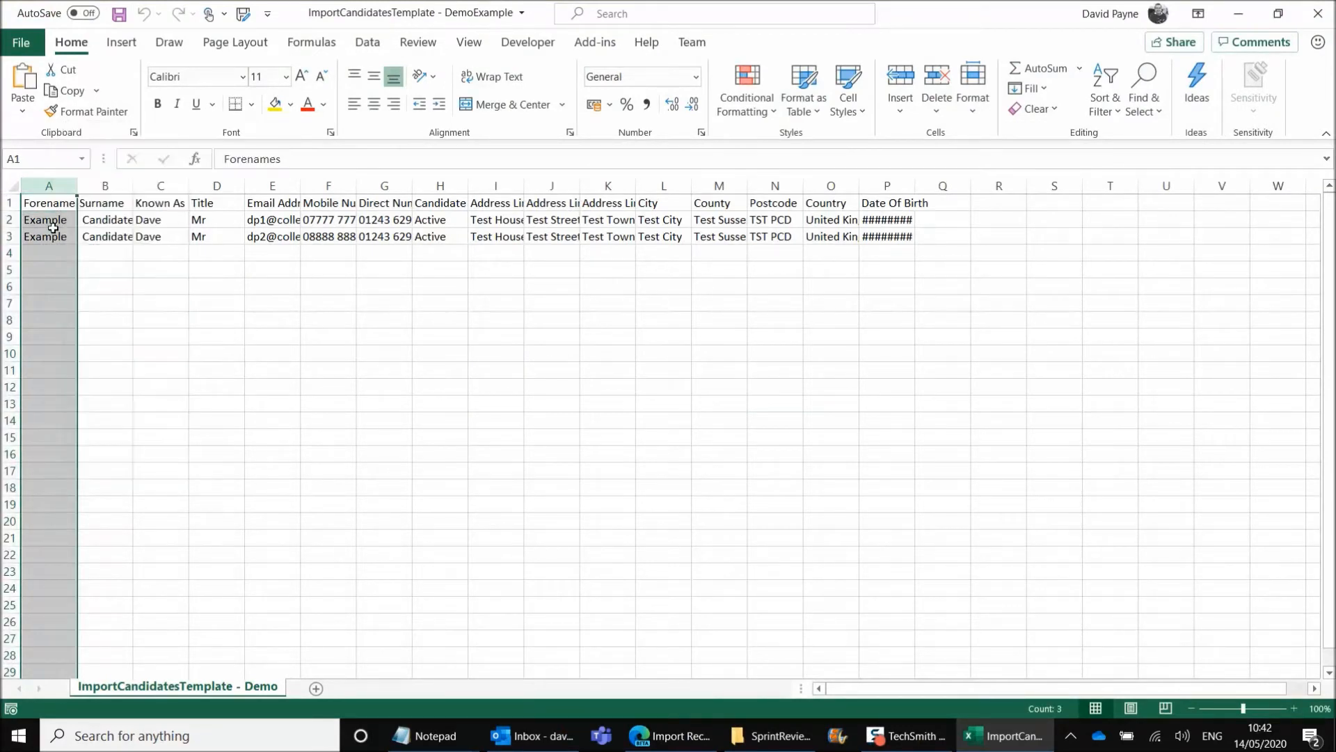
# Enter the heading Result in cell A1 and paste the copied import results starting at A2
pyautogui.click(47, 201)
pyautogui.write('Result')
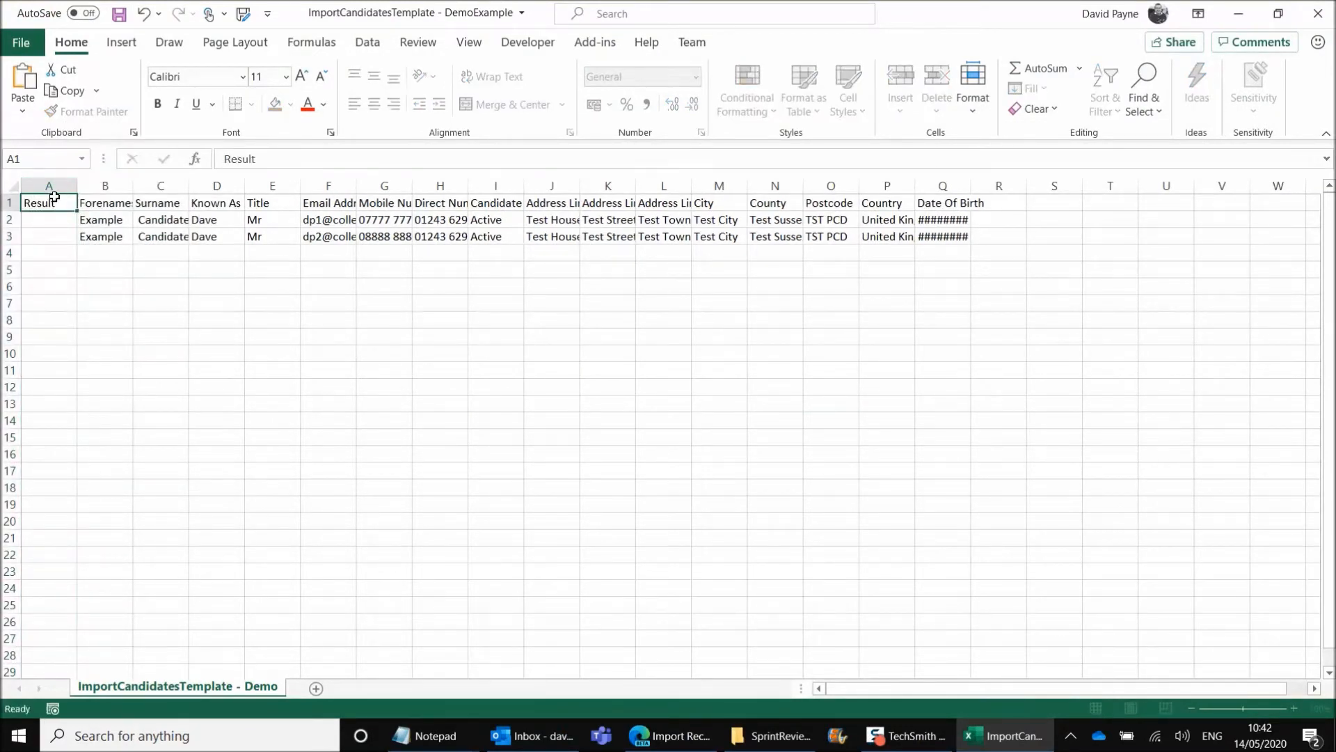
pyautogui.press('Return')
pyautogui.hotkey('ctrl', 'v')
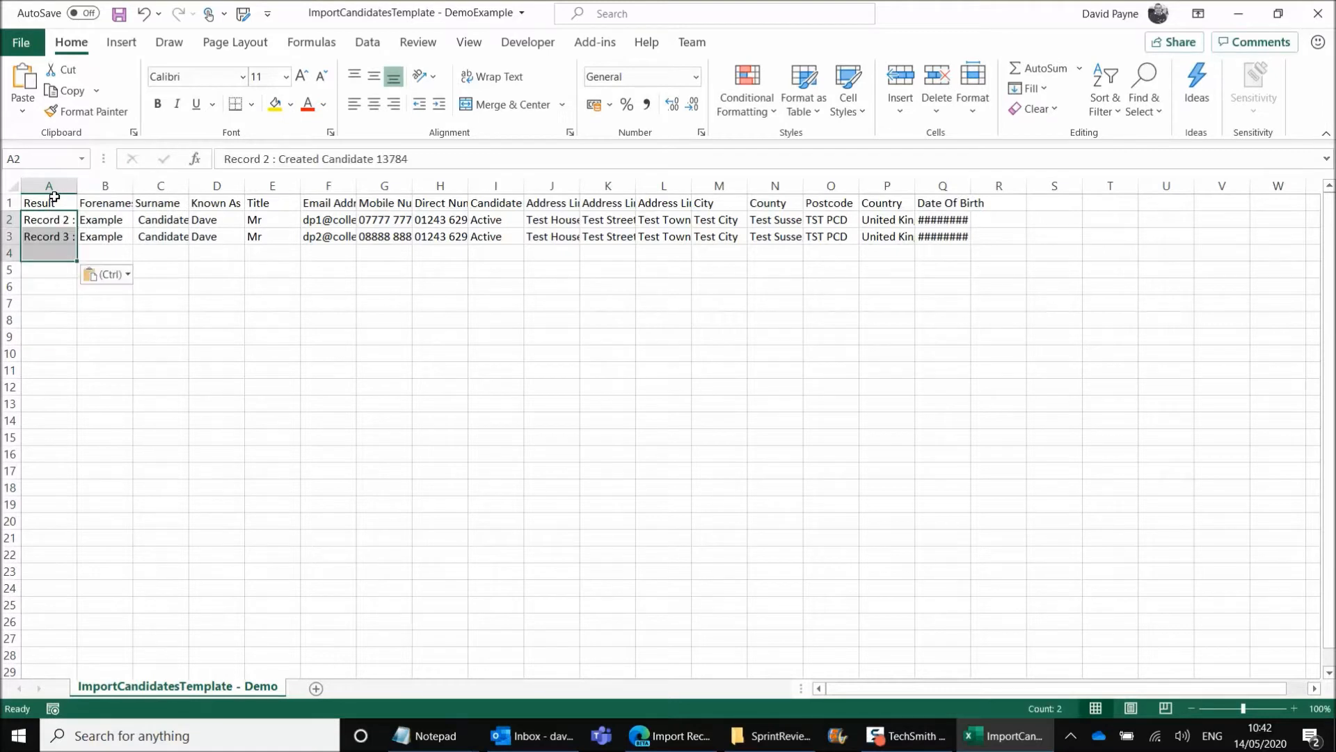
# Widen column A to fit the pasted import result text
pyautogui.click(62, 332)
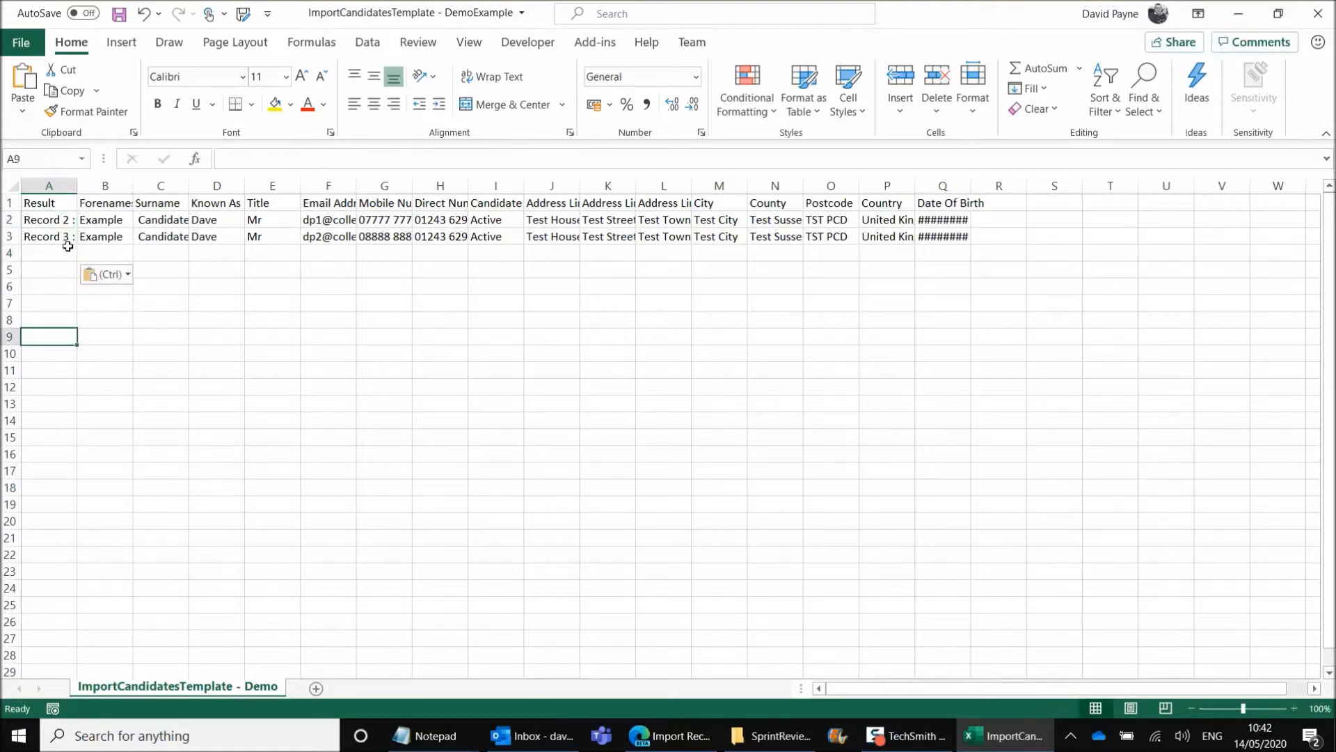
pyautogui.doubleClick(73, 186)
pyautogui.click(134, 282)
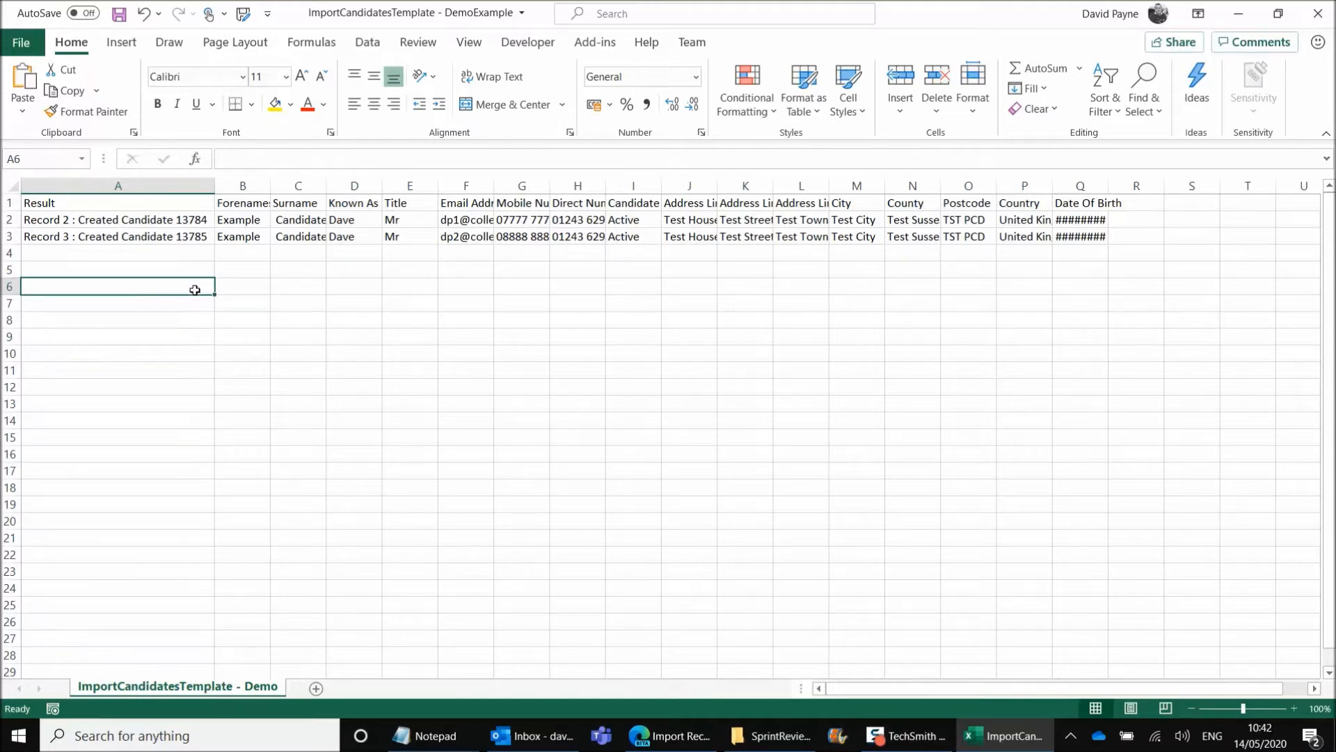
# Copy the candidate ID from the Record 2 result in A2, switch to Colleague7 and quick-search for it
pyautogui.click(192, 220)
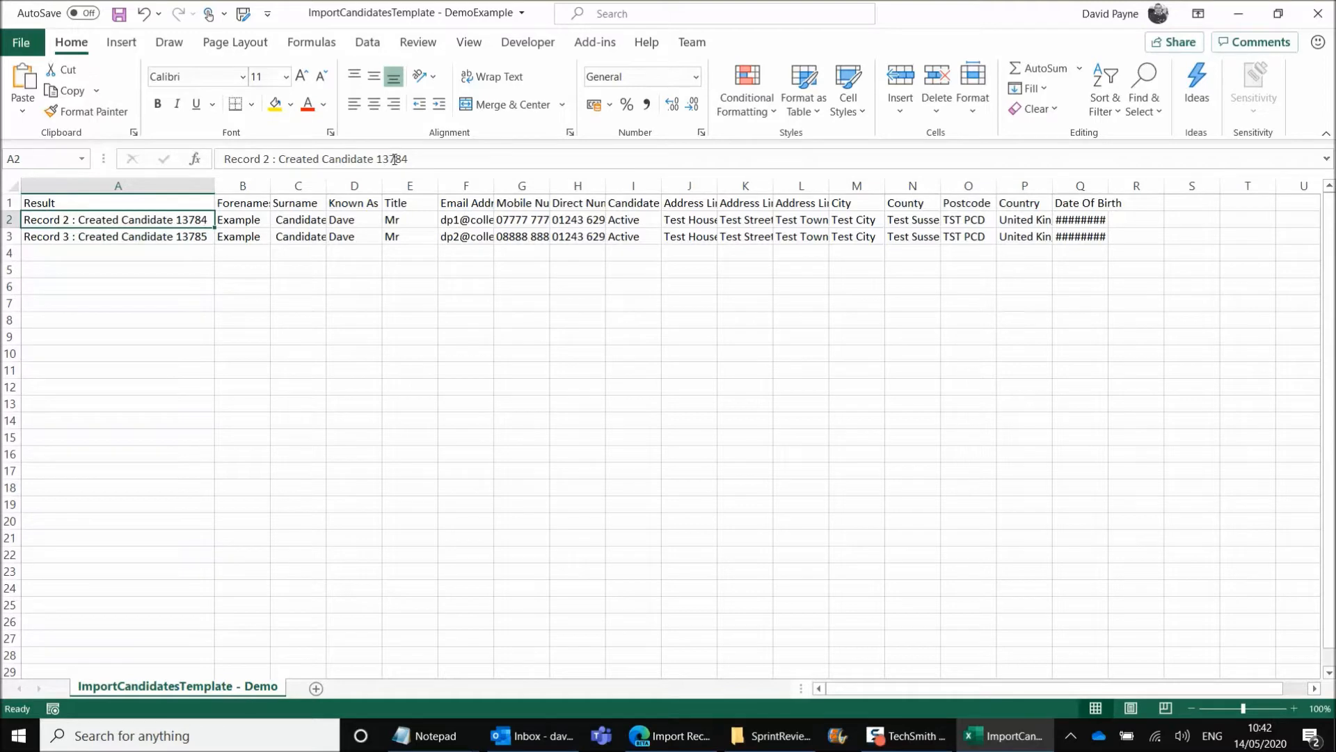
pyautogui.doubleClick(394, 159)
pyautogui.hotkey('ctrl', 'c')
pyautogui.click(142, 302)
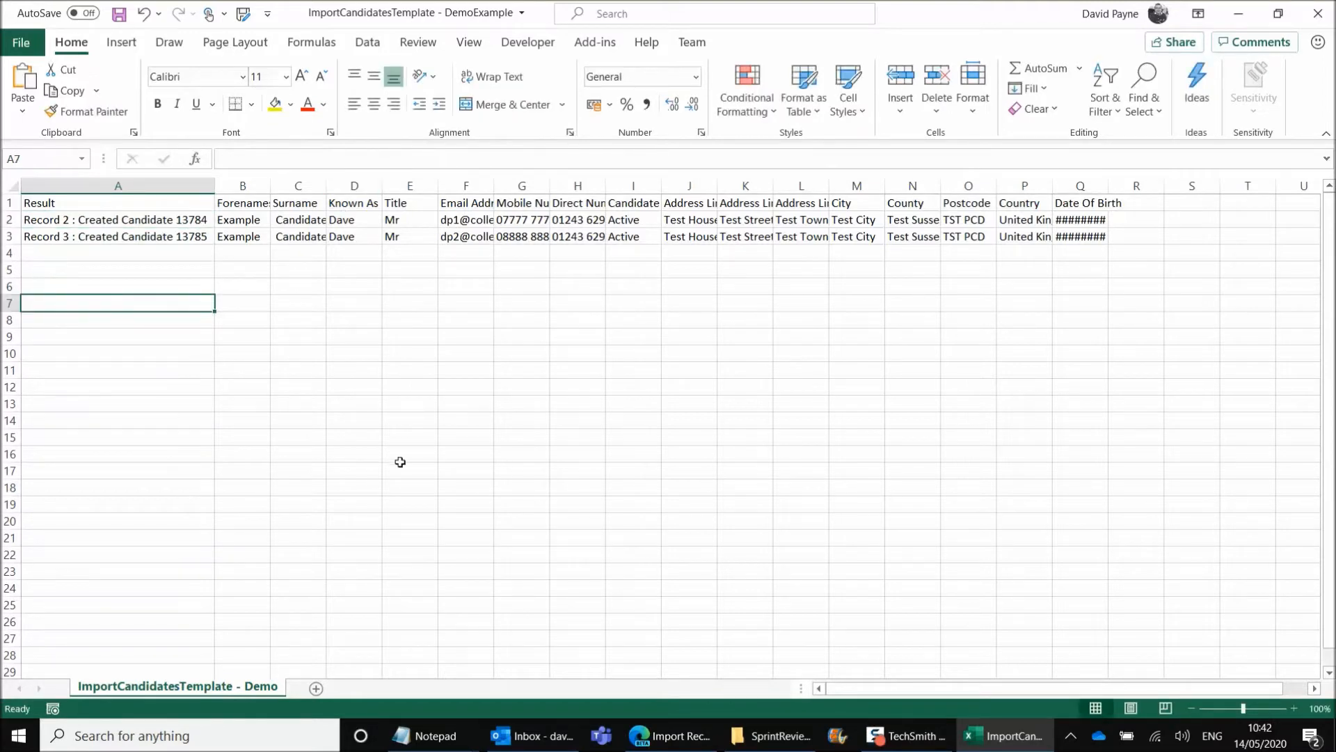
pyautogui.click(670, 735)
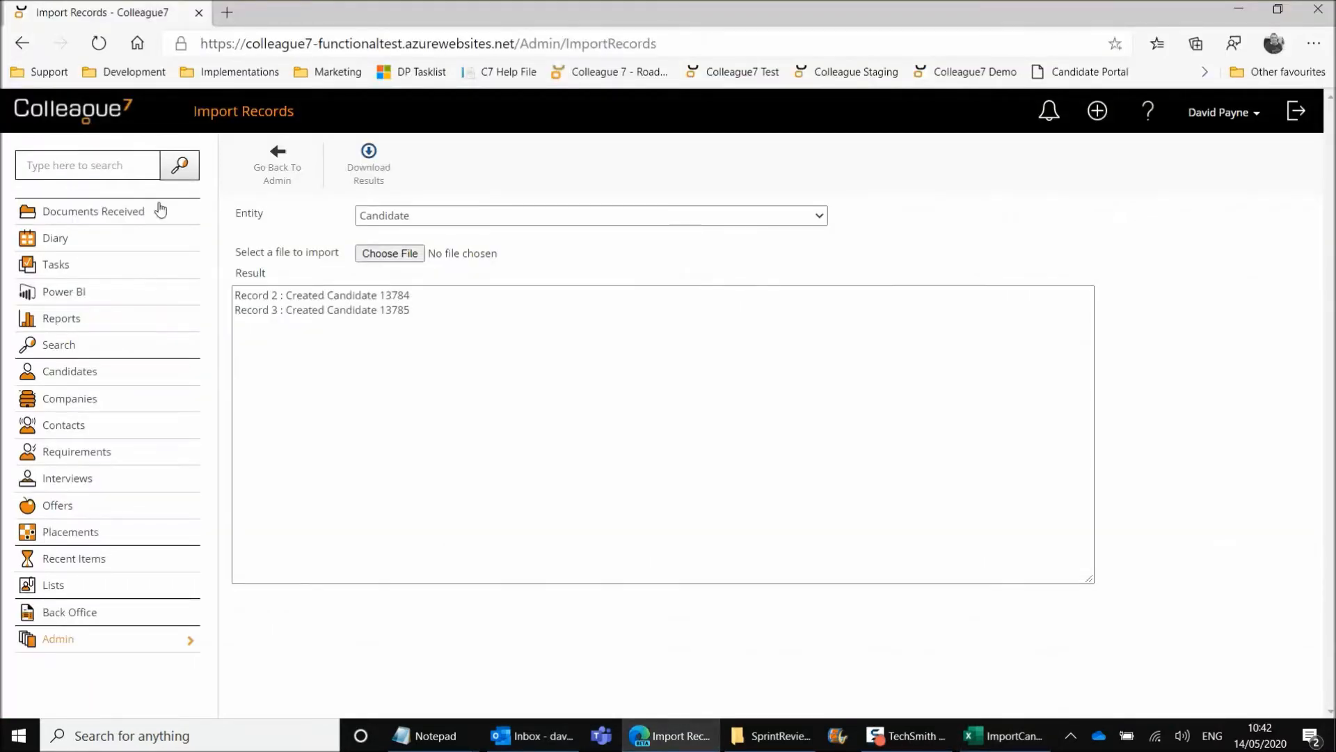
pyautogui.click(113, 167)
pyautogui.hotkey('ctrl', 'v')
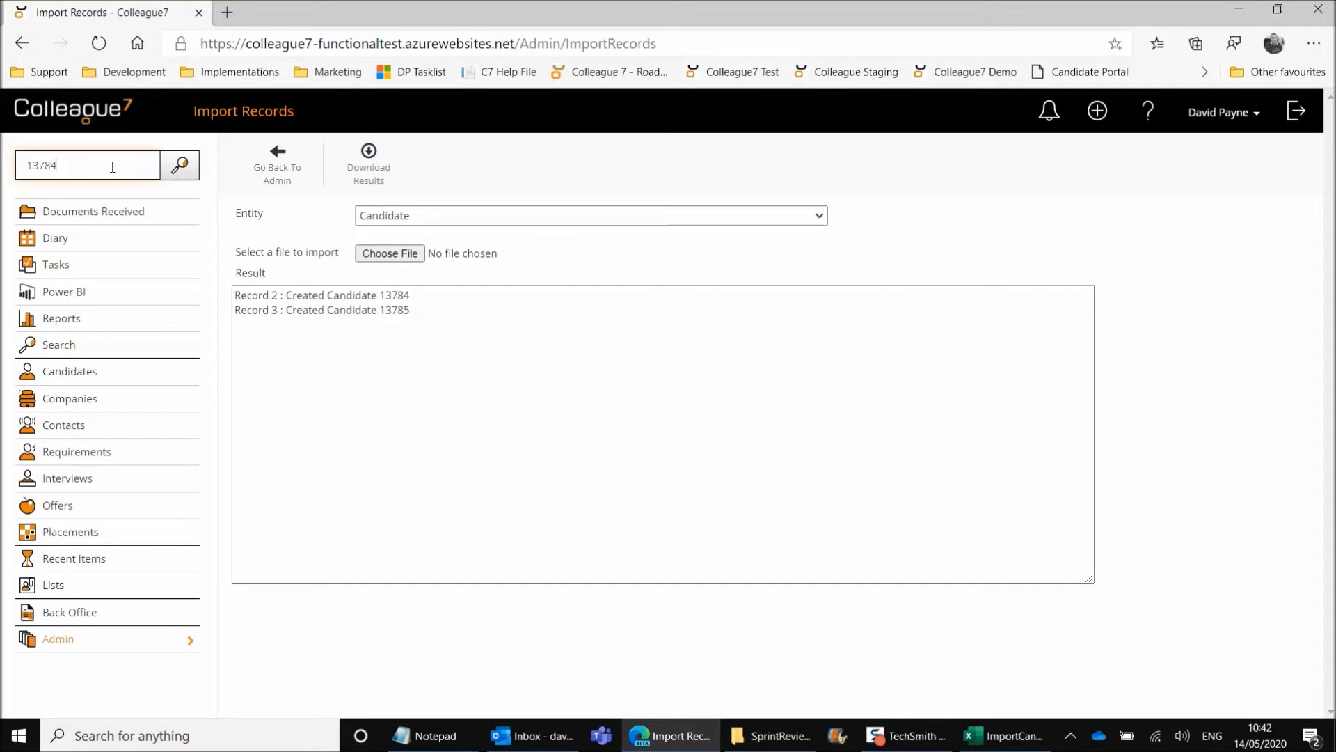
pyautogui.click(188, 171)
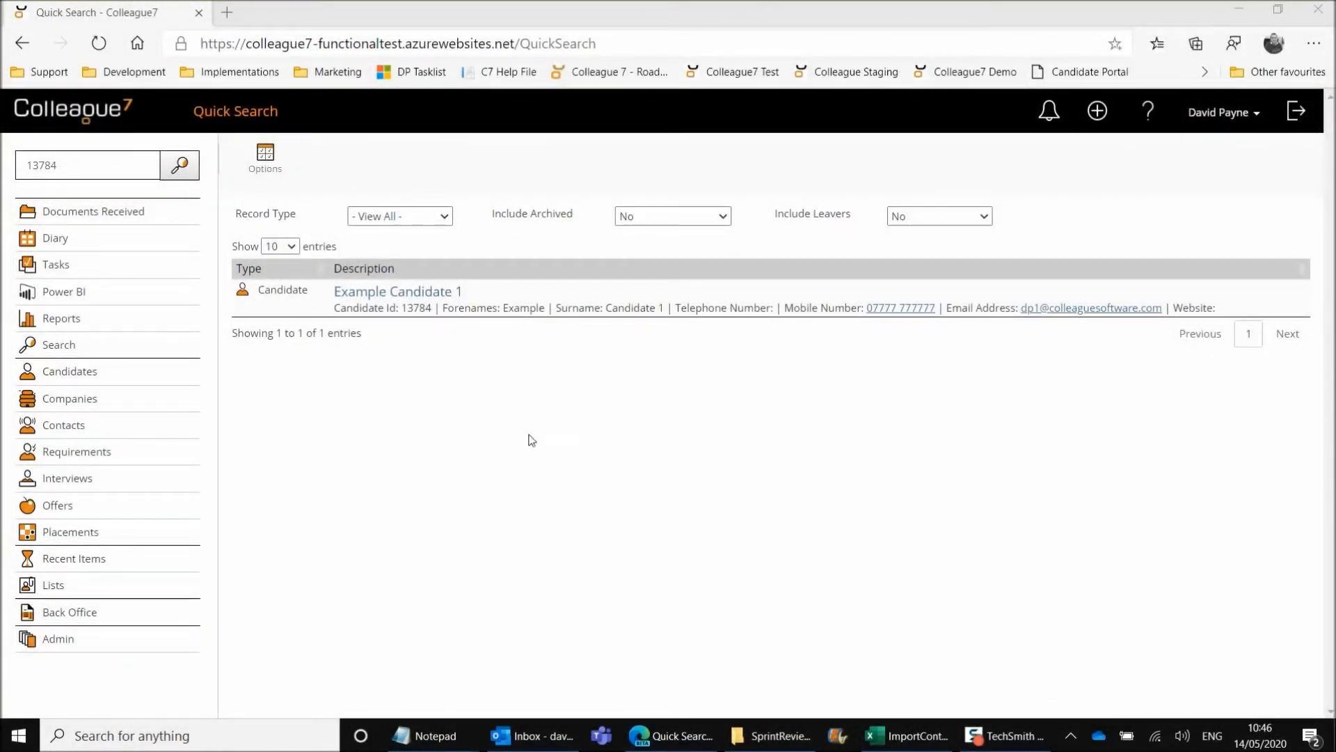
# Switch to the ImportContactsTemplate - DemoExample sheet in Excel and examine the Company Name column and its entry in A2
pyautogui.click(888, 738)
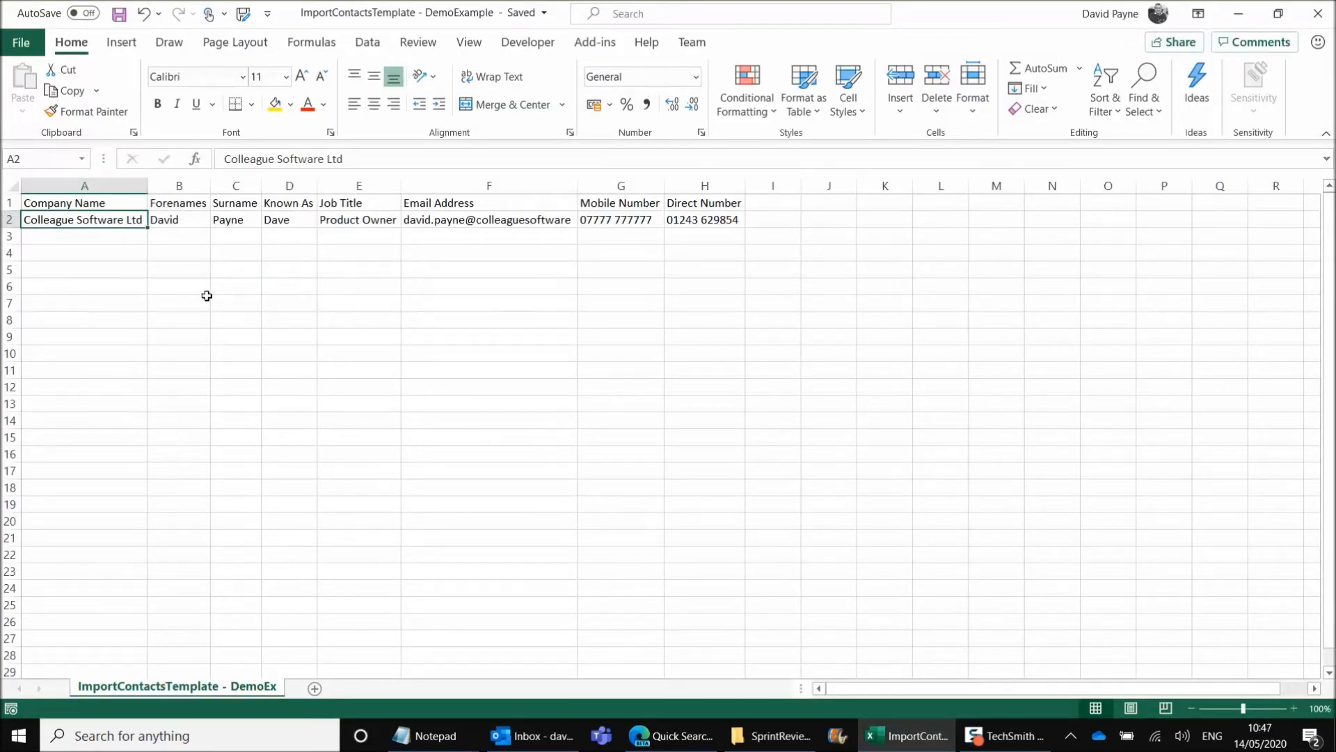
pyautogui.click(99, 203)
pyautogui.click(81, 220)
pyautogui.click(87, 189)
pyautogui.click(97, 223)
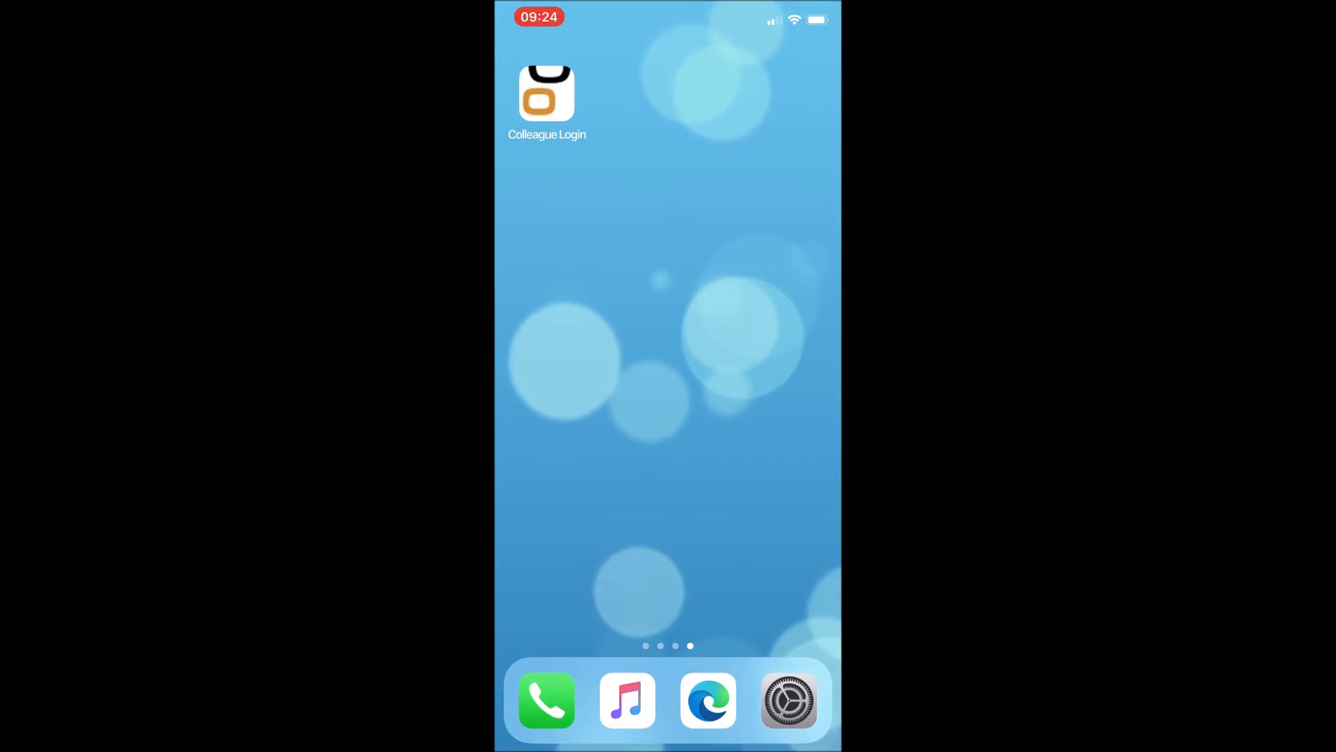
# Open Colleague Login on the phone and sign in using the saved username and password
pyautogui.click(546, 93)
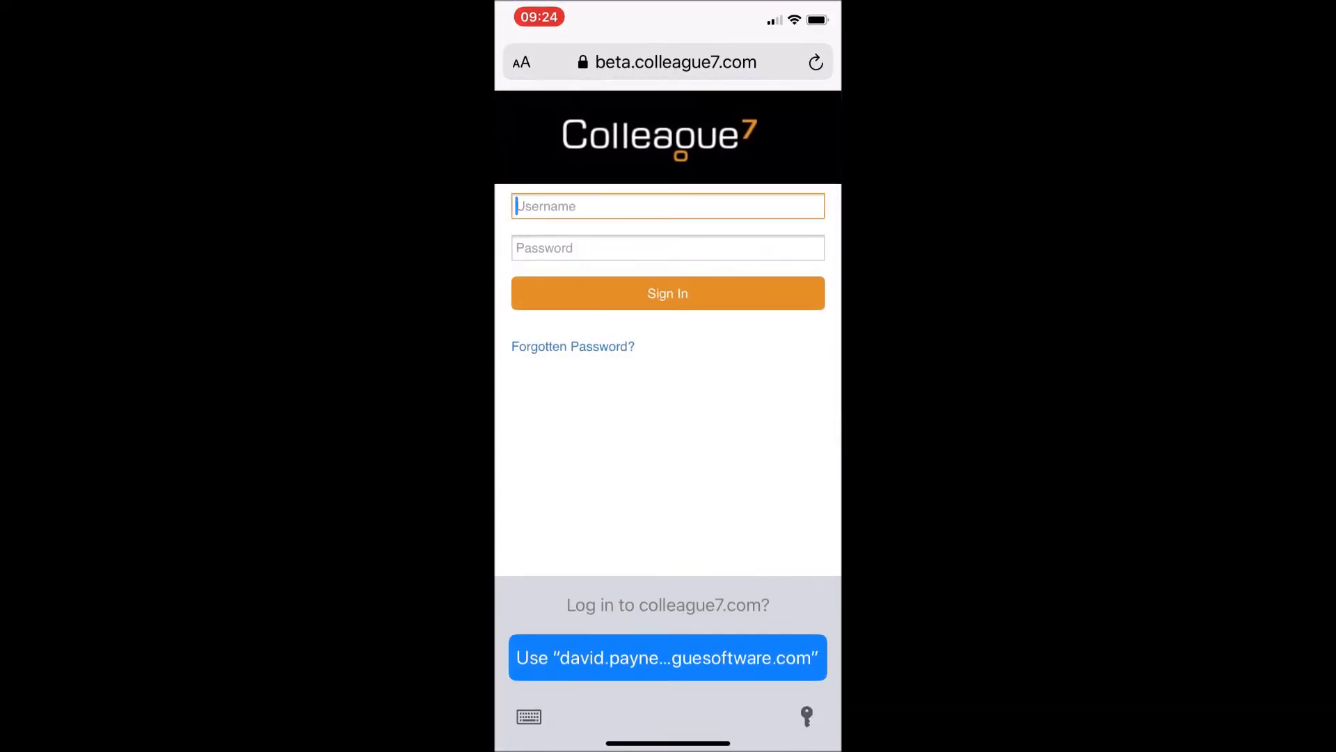
pyautogui.click(668, 658)
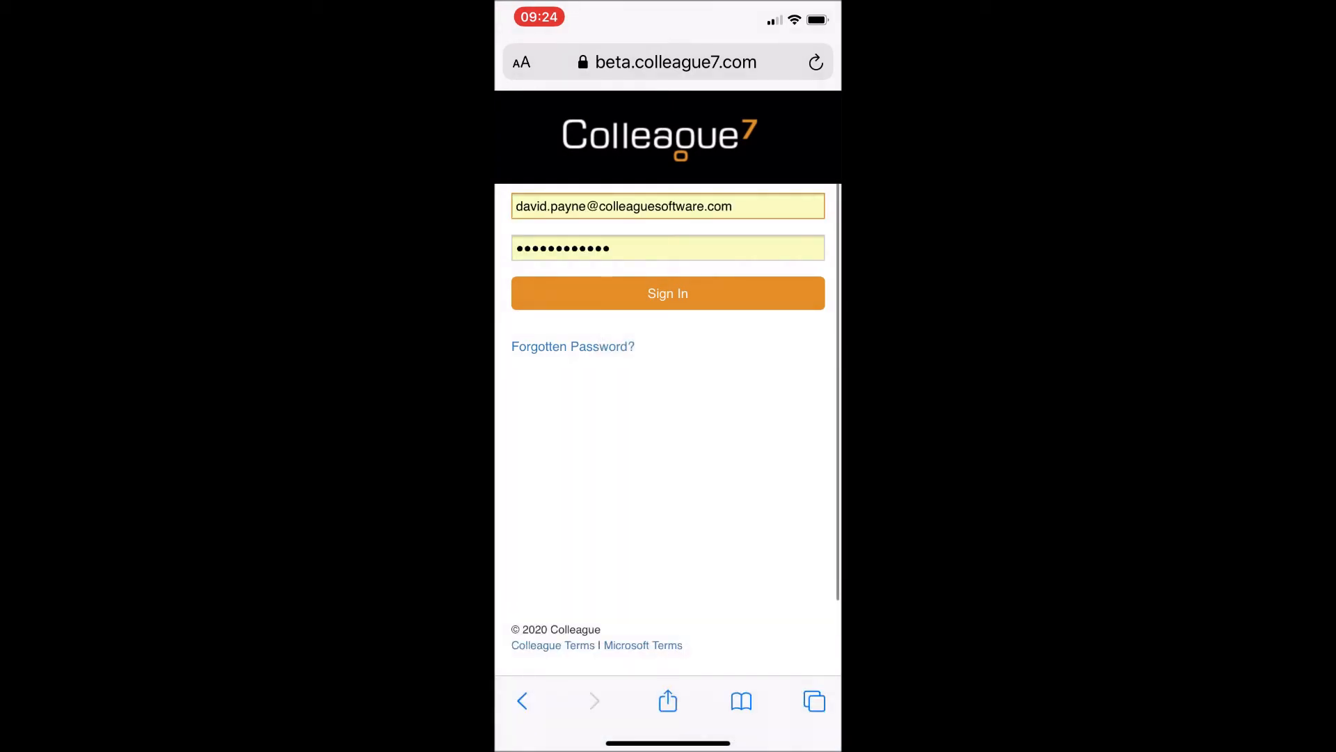
pyautogui.click(667, 293)
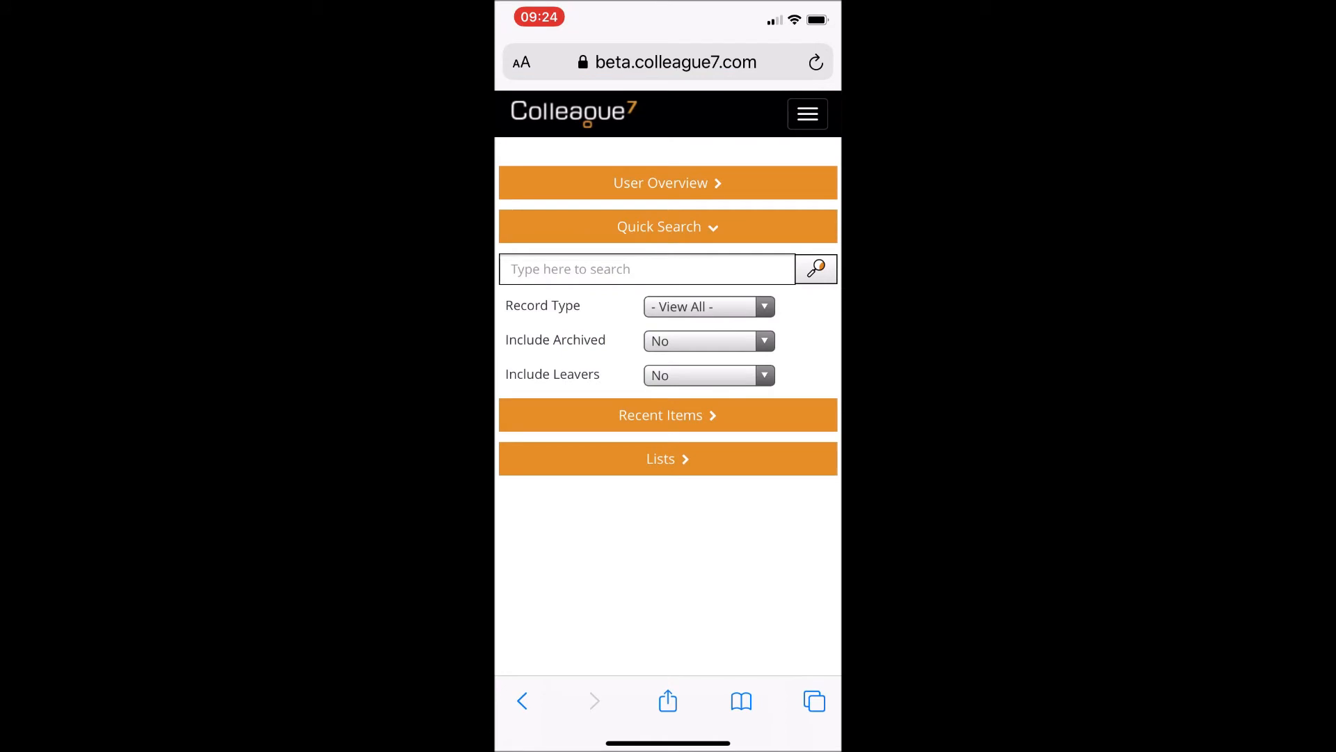
# Expand the User Overview on the mobile home page and review the activity figures listed there
pyautogui.scroll(1, 668, 420)
pyautogui.click(661, 182)
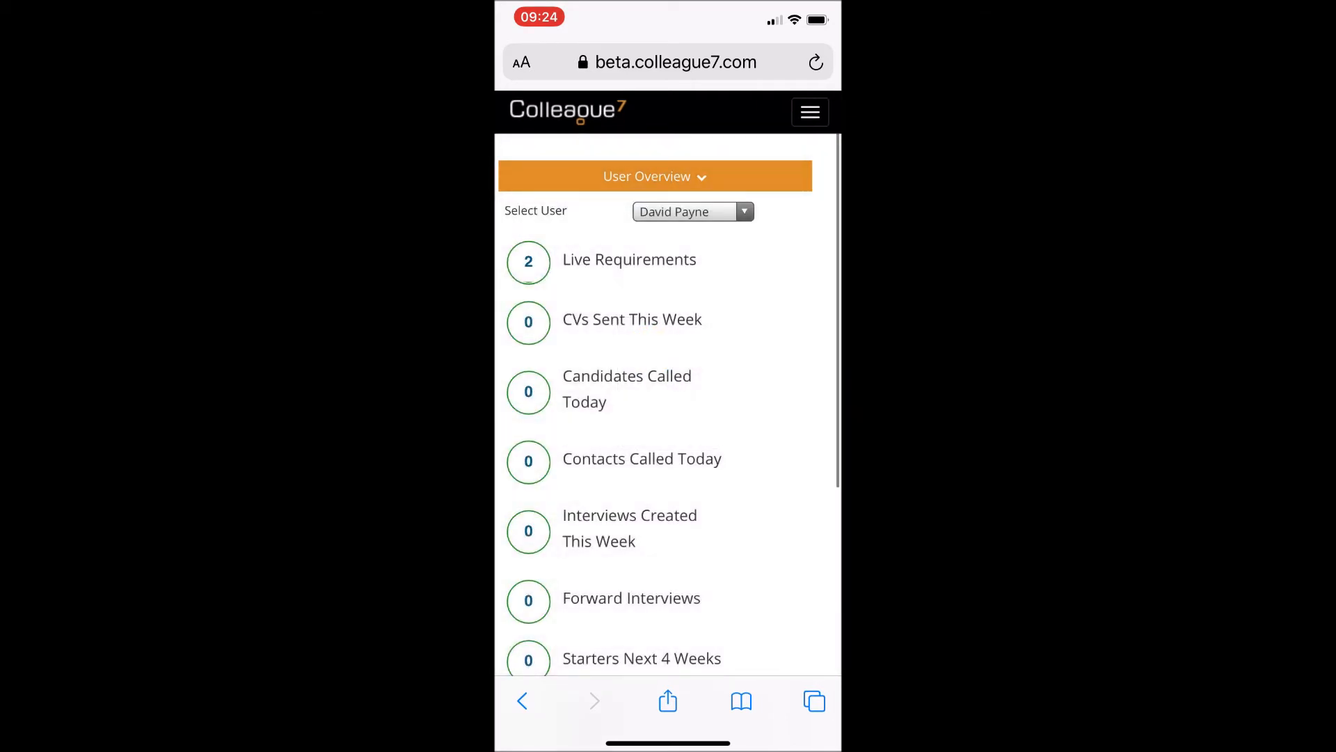
pyautogui.scroll(-5, 668, 417)
pyautogui.scroll(5, 668, 417)
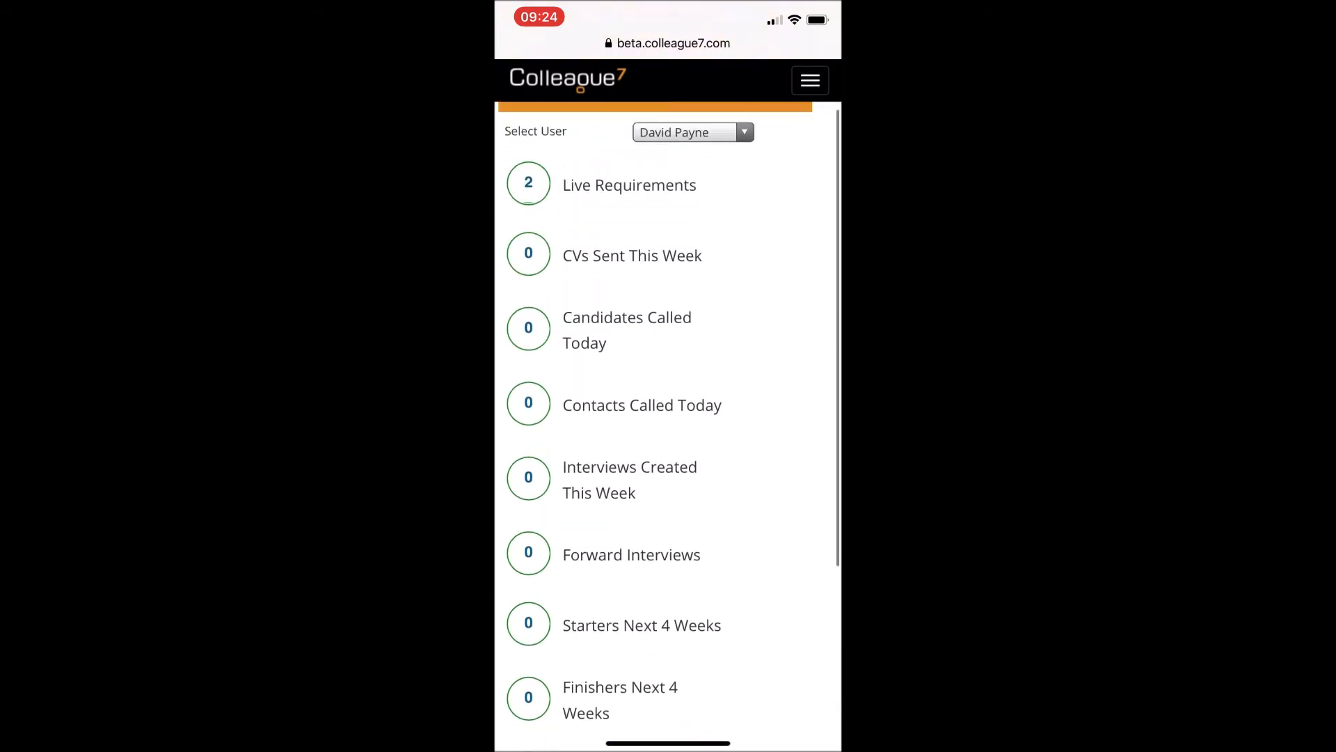
# Switch the User Overview to another user and review that user's activity figures
pyautogui.click(692, 208)
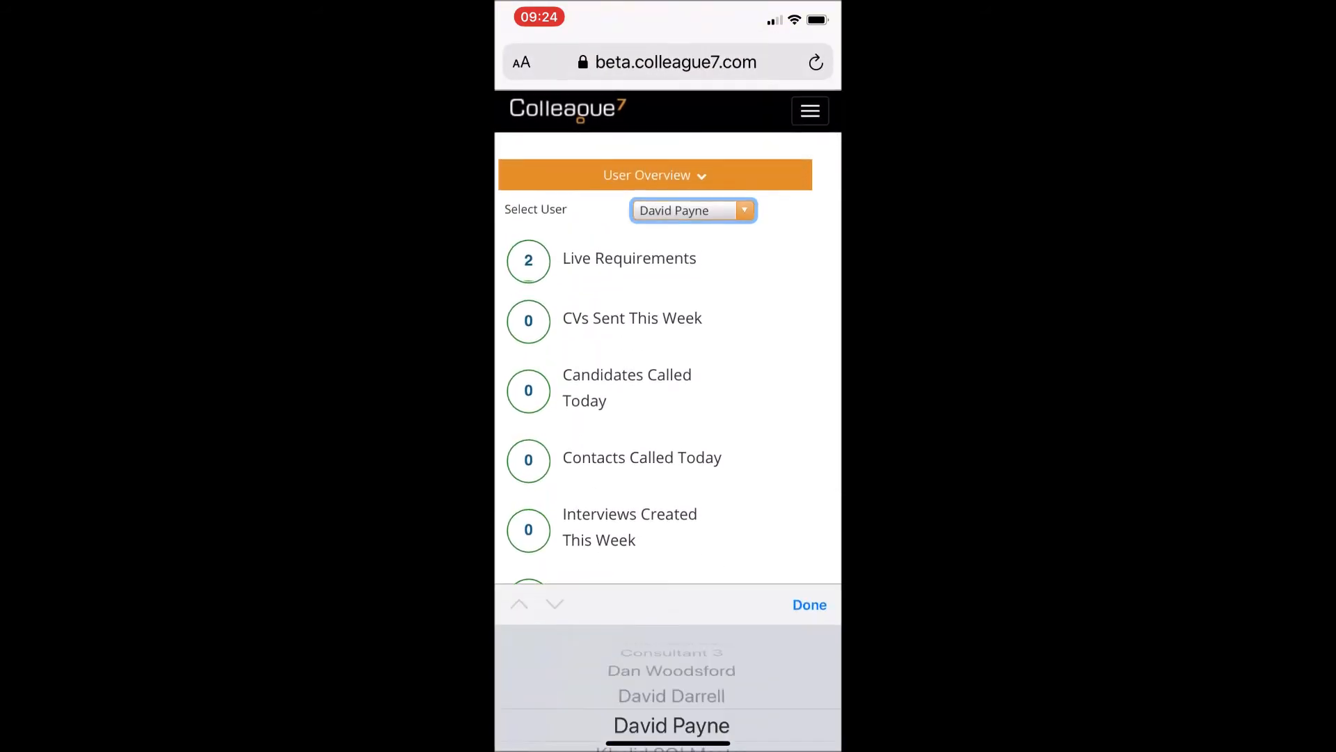
pyautogui.scroll(-3, 668, 654)
pyautogui.click(809, 532)
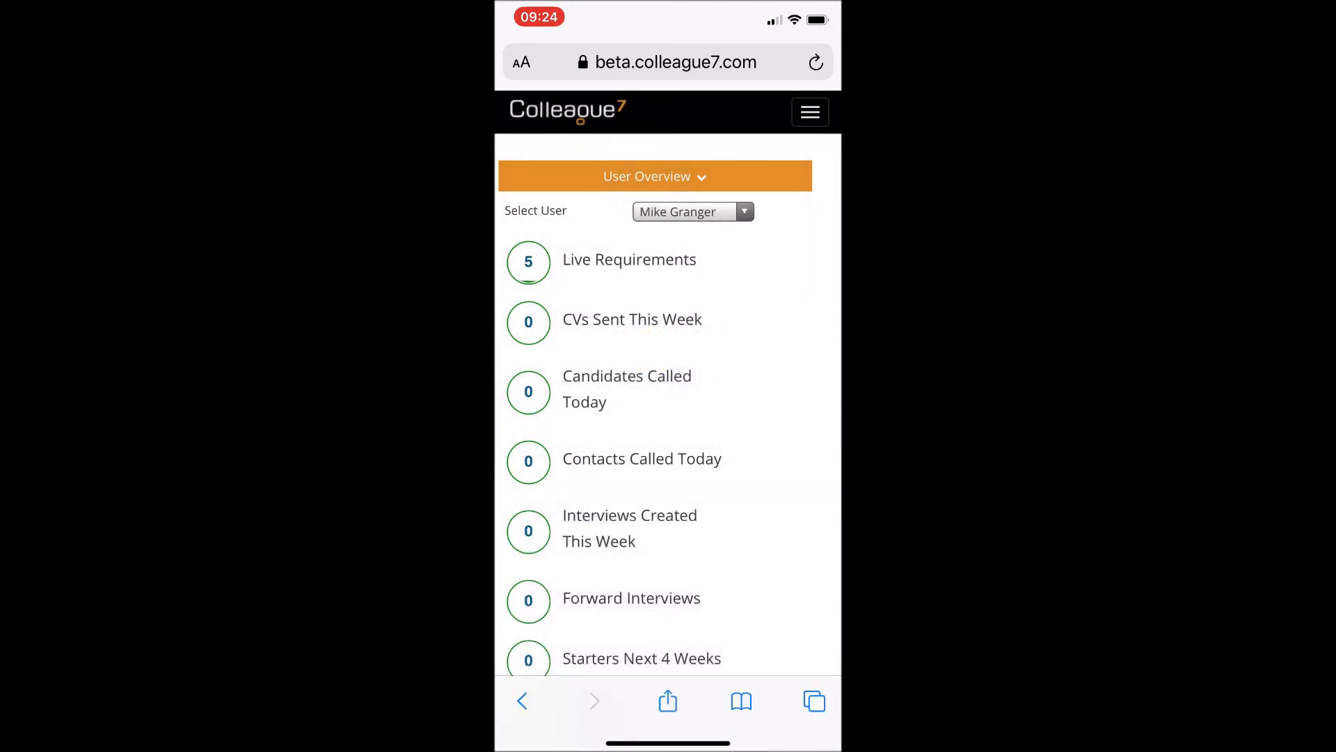
pyautogui.scroll(-2, 668, 418)
pyautogui.scroll(2, 668, 418)
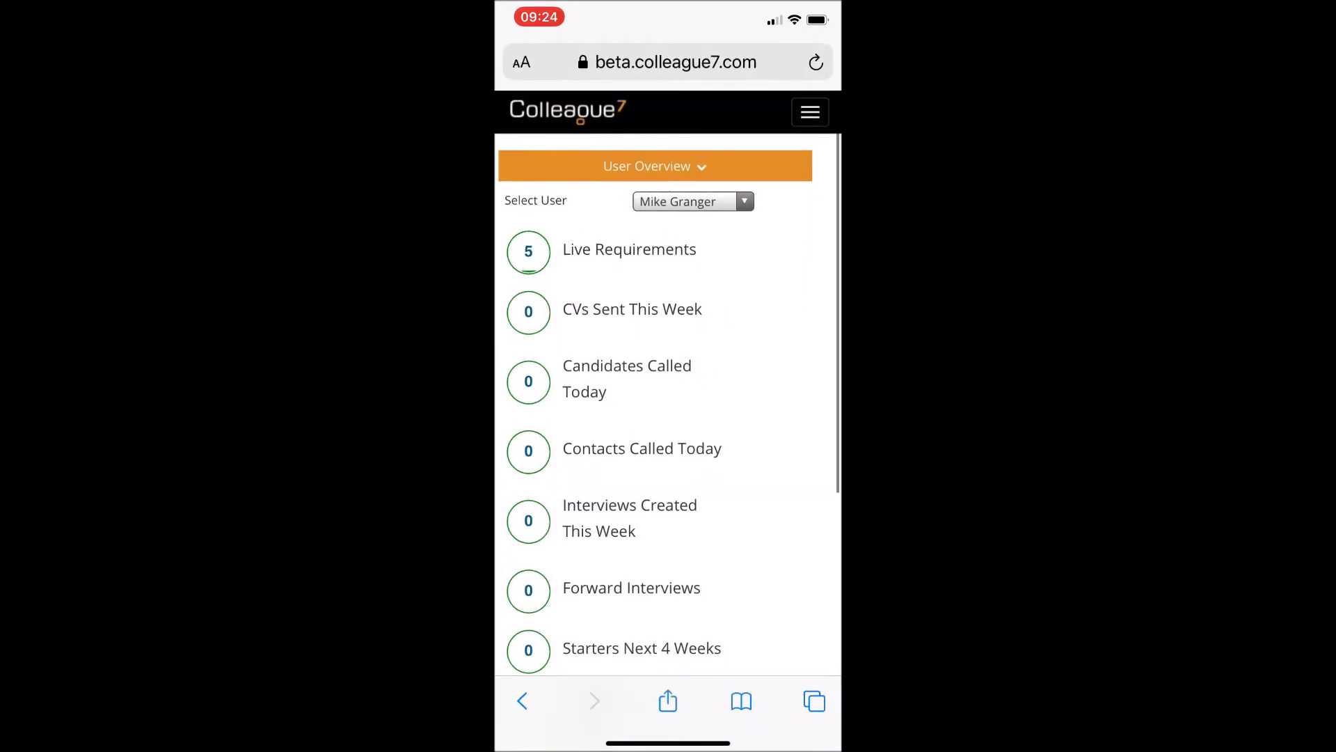
# Collapse the User Overview, expand Lists on the mobile home page, and switch the selected list to IT Managers (Hot List)
pyautogui.click(654, 166)
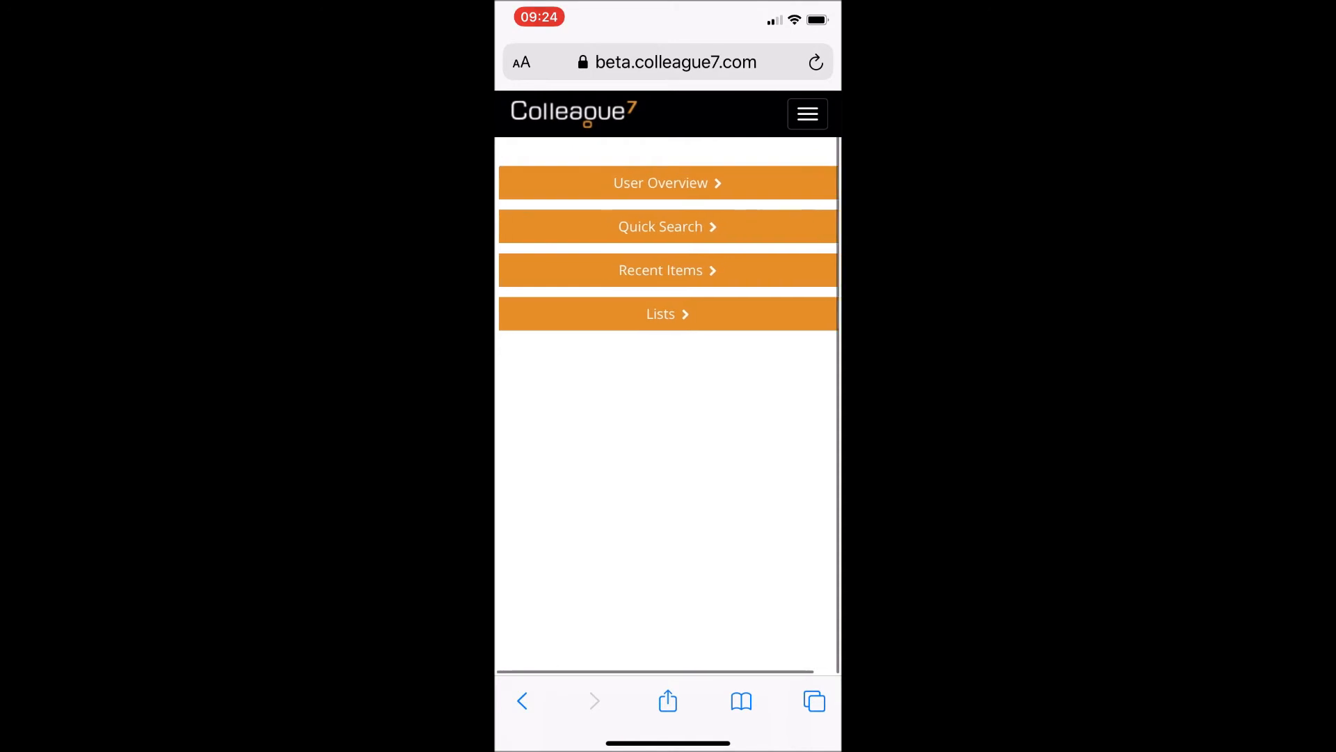
pyautogui.click(661, 314)
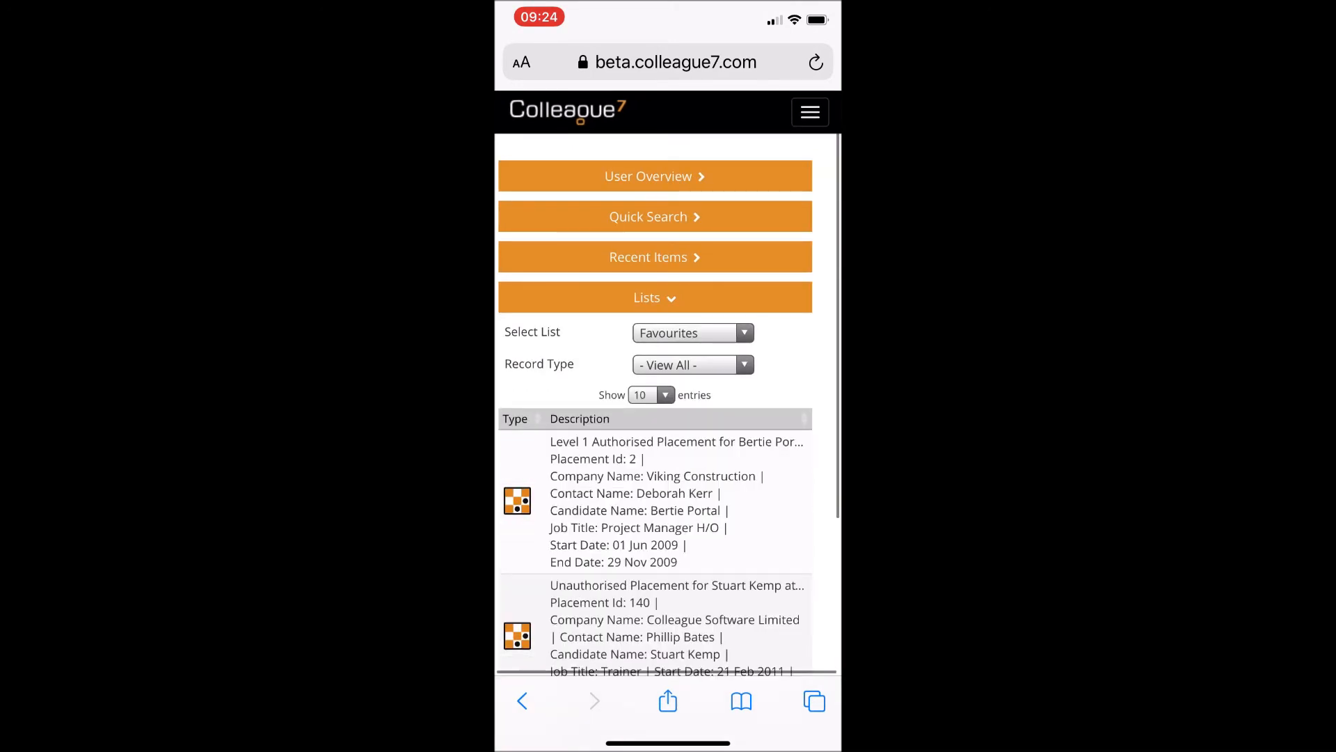
pyautogui.scroll(-2, 668, 418)
pyautogui.scroll(2, 668, 417)
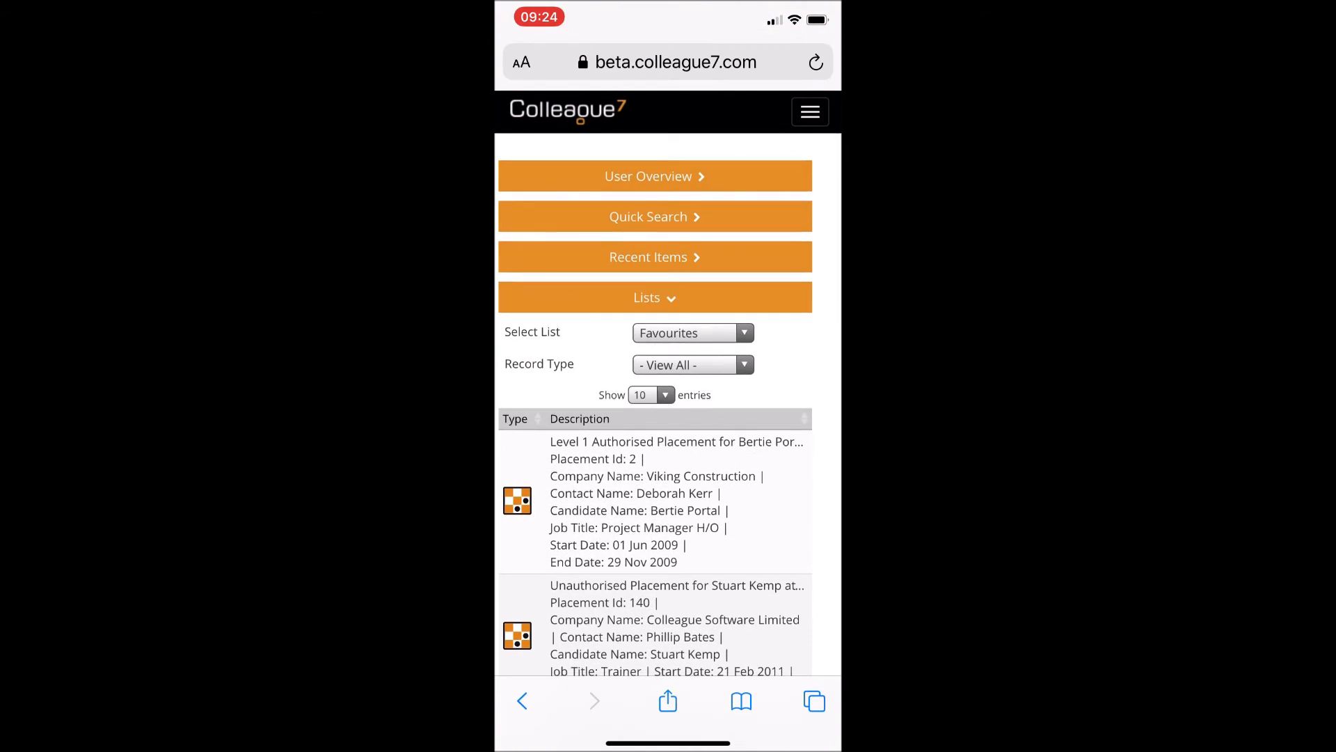
pyautogui.click(693, 332)
pyautogui.scroll(-1, 668, 653)
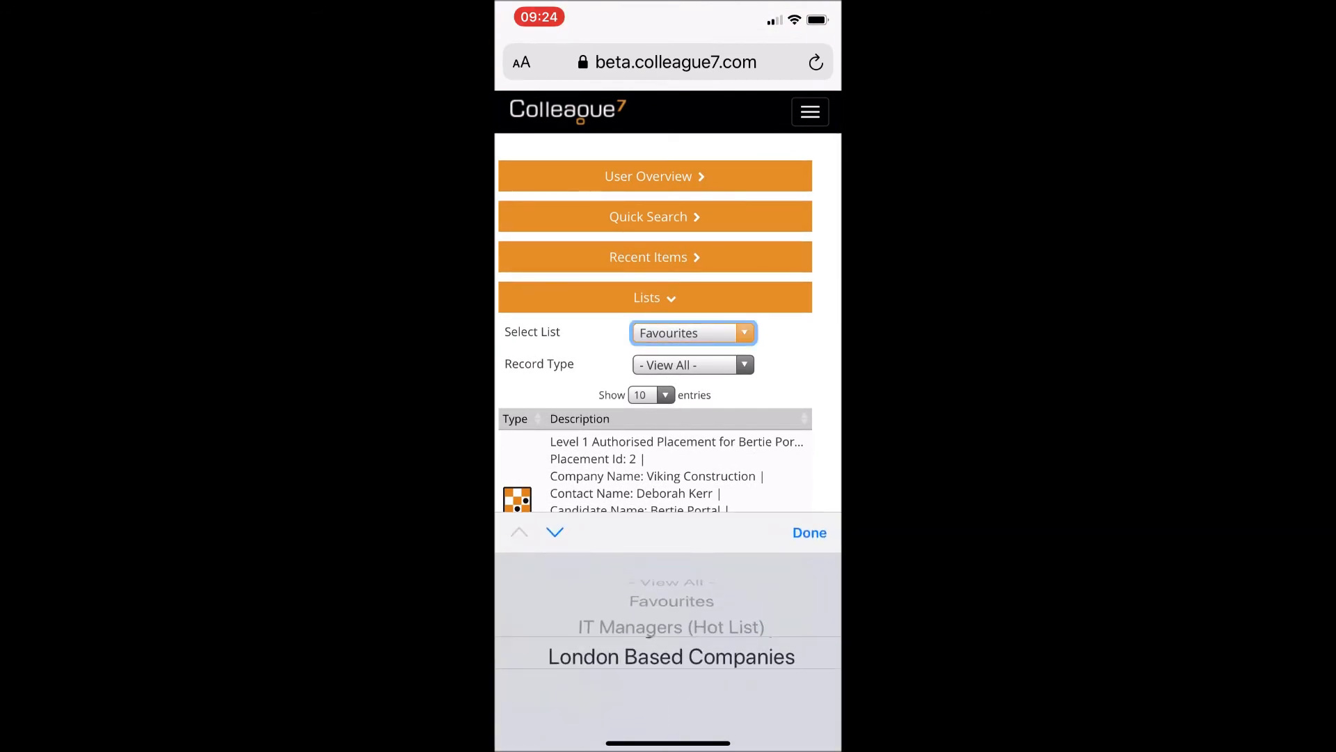
pyautogui.click(809, 532)
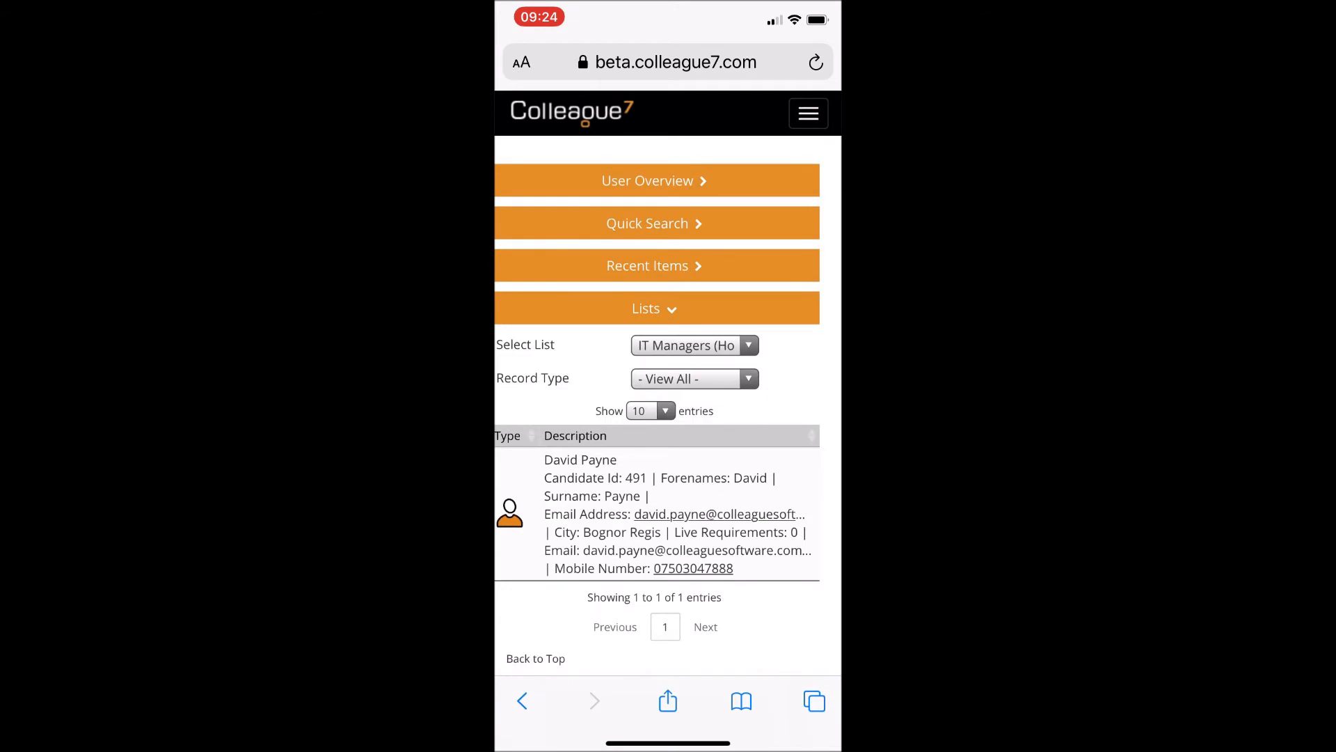
pyautogui.hscroll(-1, 662, 418)
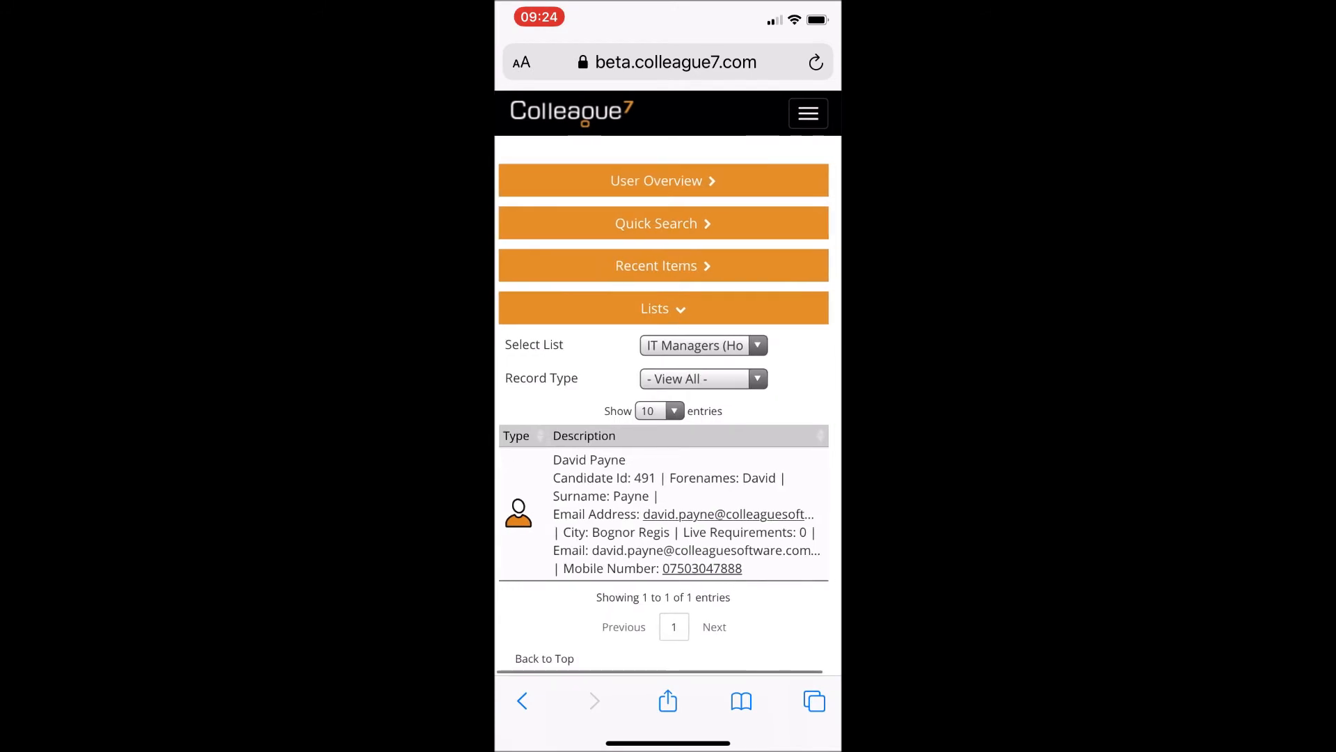
# Try the candidate's mobile number and email links from the list, cancelling the call and deleting the email draft
pyautogui.click(702, 568)
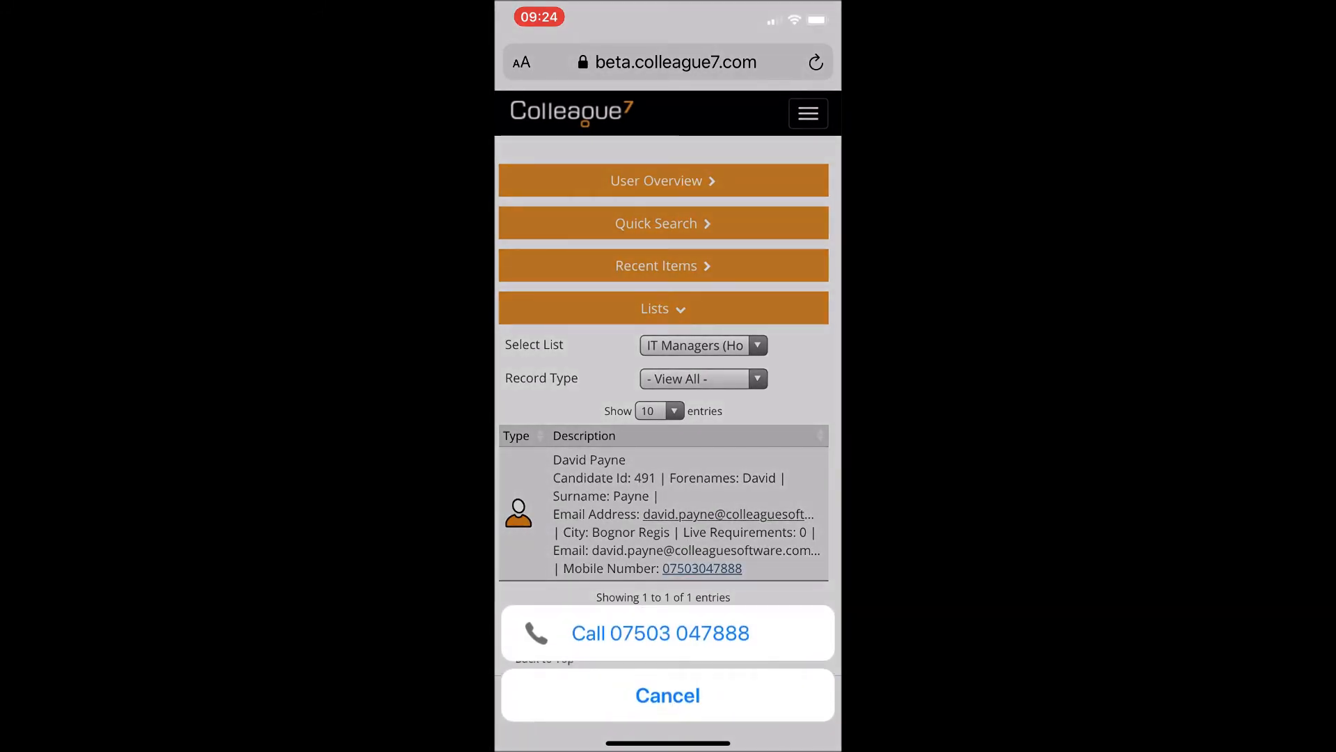
pyautogui.click(665, 695)
pyautogui.click(728, 514)
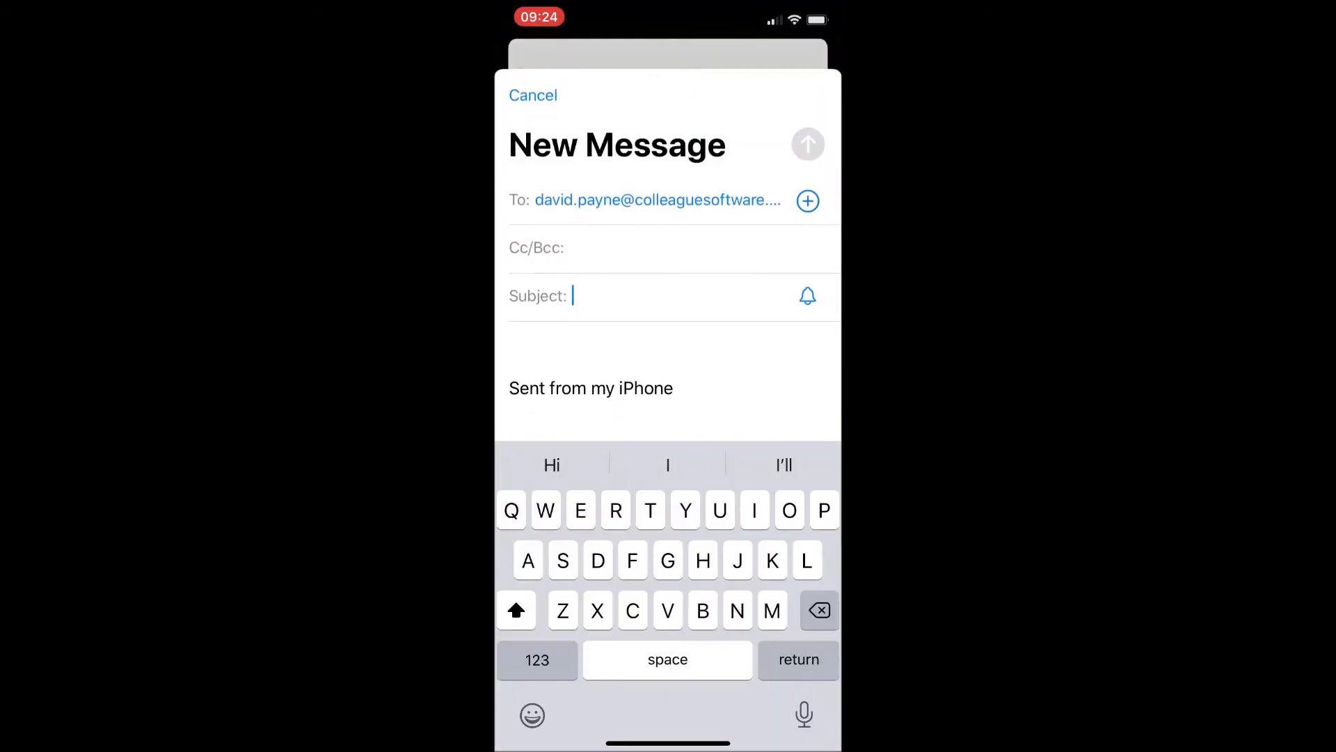
pyautogui.click(533, 75)
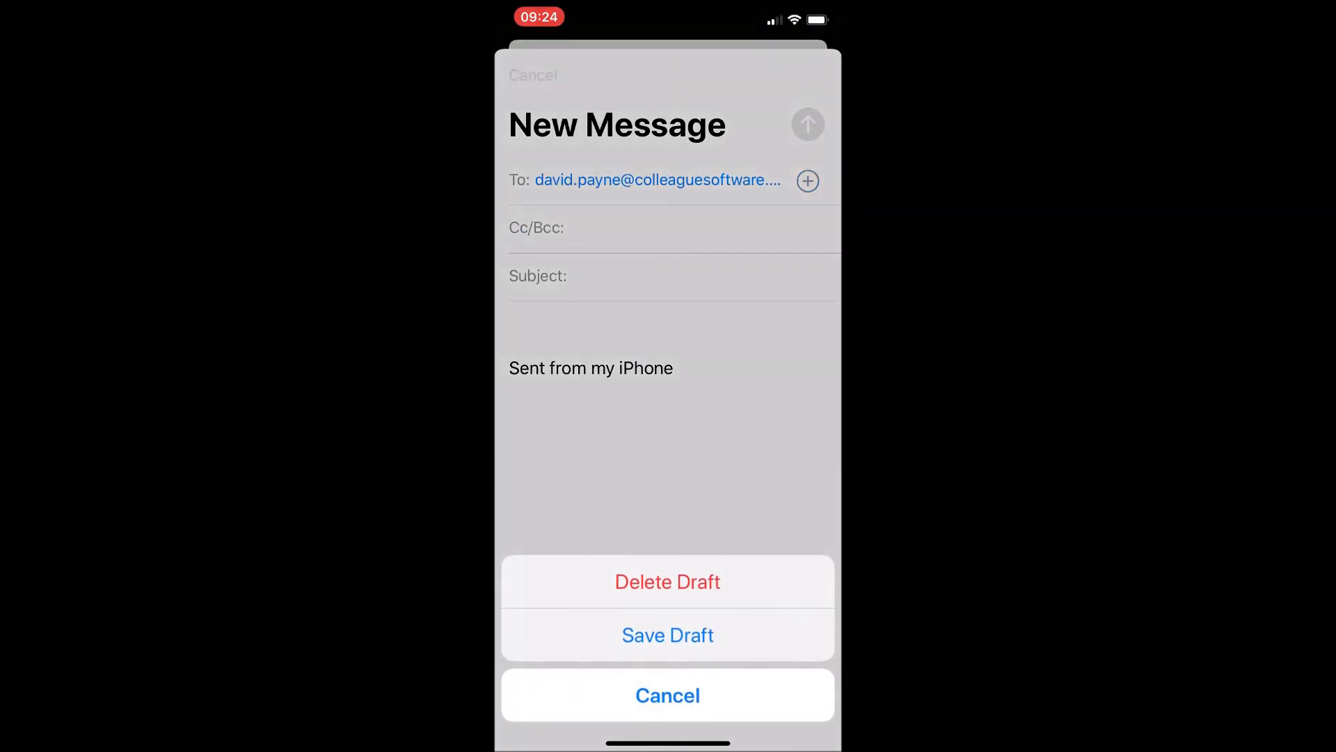
pyautogui.click(668, 581)
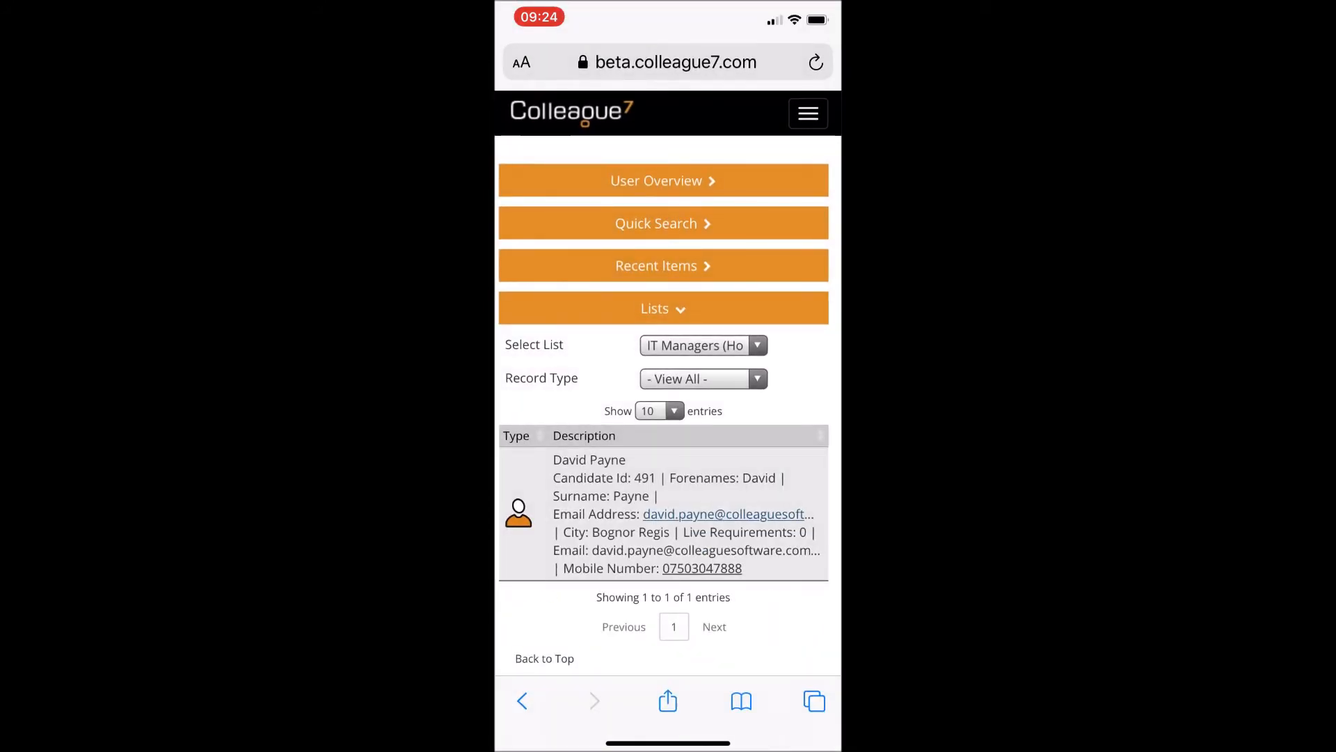
# Collapse Lists and expand Quick Search to examine its search box, Record Type, Include Archived and Include Leavers options
pyautogui.click(663, 309)
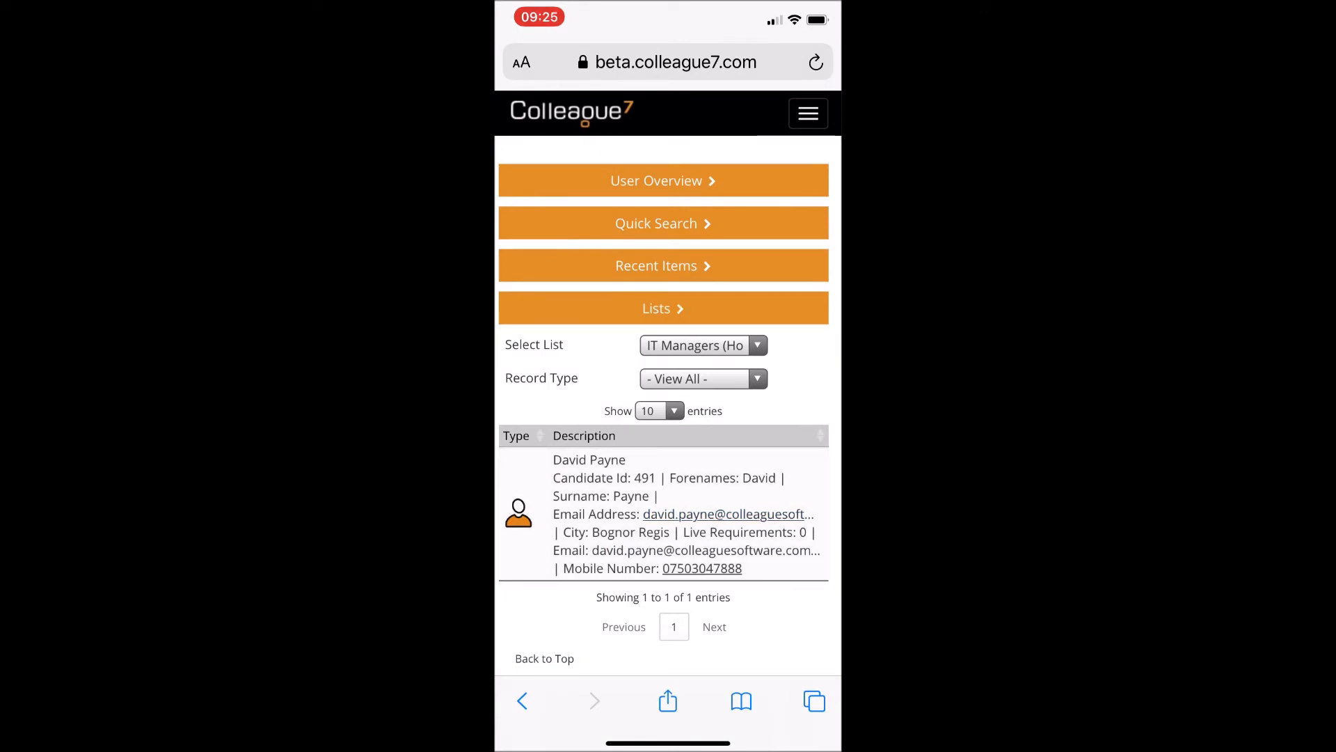
pyautogui.click(656, 224)
pyautogui.hscroll(-1, 668, 418)
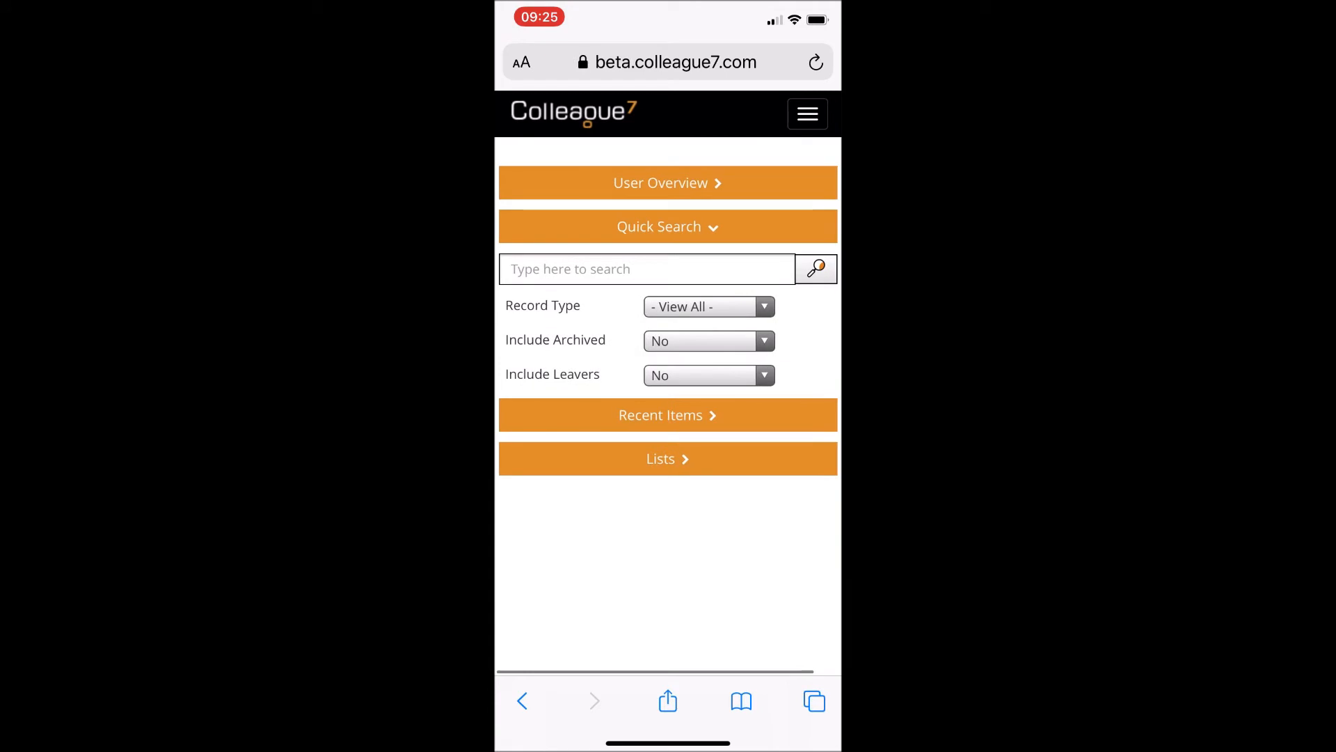
pyautogui.scroll(-1, 668, 418)
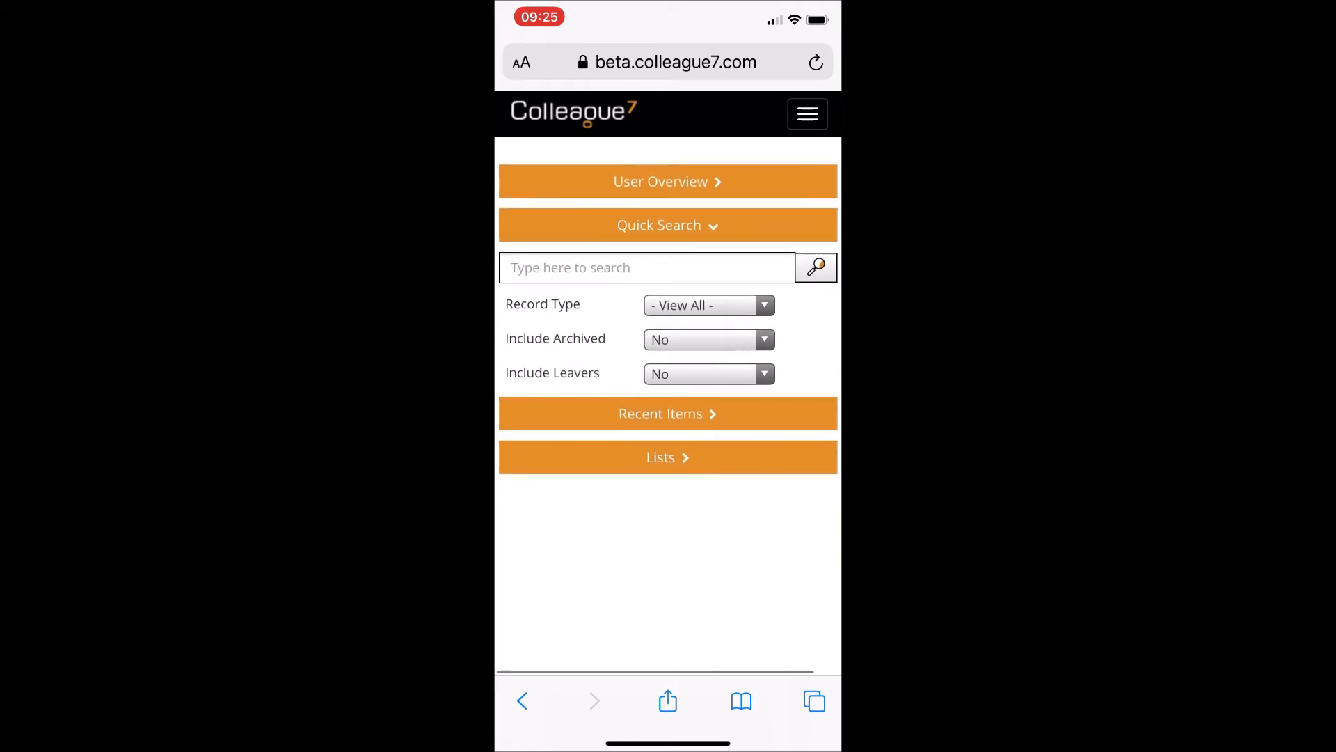
# Expand Recent Items on the mobile home page and review the recently used records
pyautogui.click(661, 415)
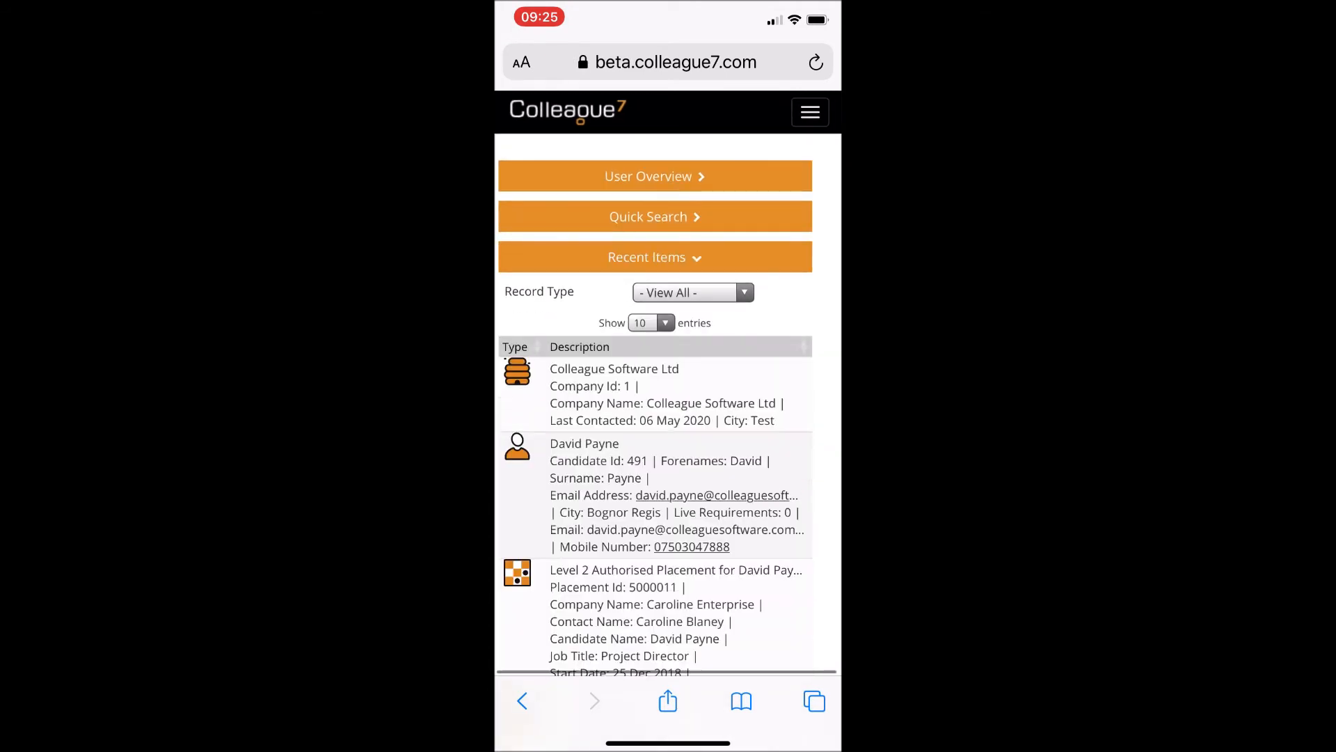
pyautogui.scroll(-3, 654, 418)
pyautogui.scroll(3, 654, 417)
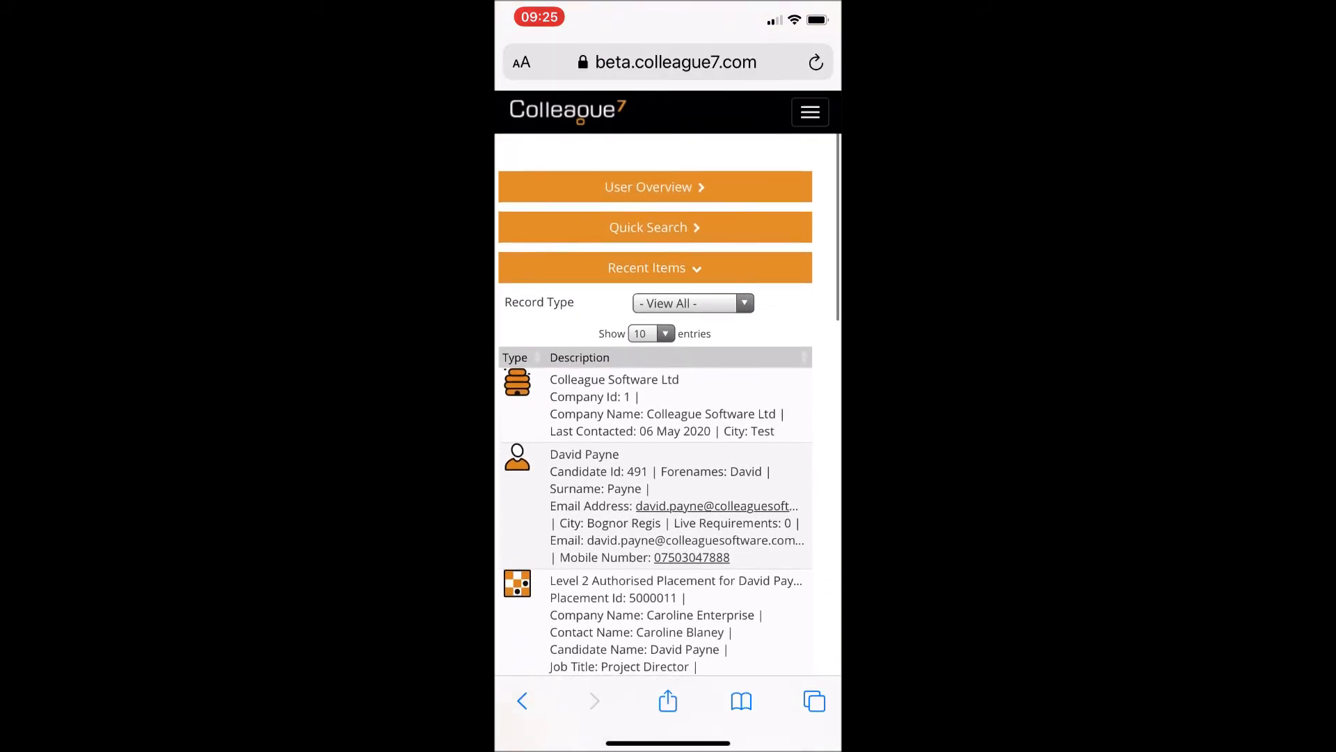
# Collapse Recent Items, reopen Quick Search, and log out of Colleague7 on the phone
pyautogui.click(655, 257)
pyautogui.click(655, 217)
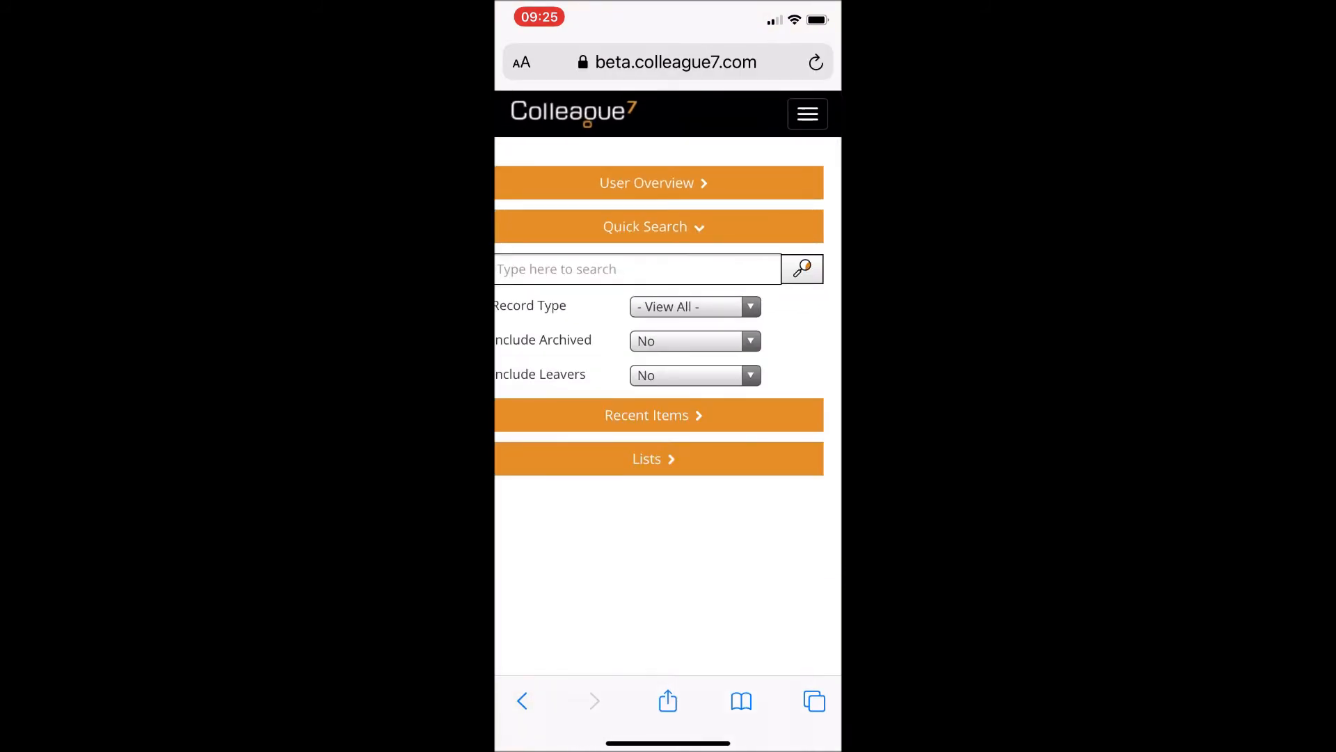
pyautogui.hscroll(-1, 662, 417)
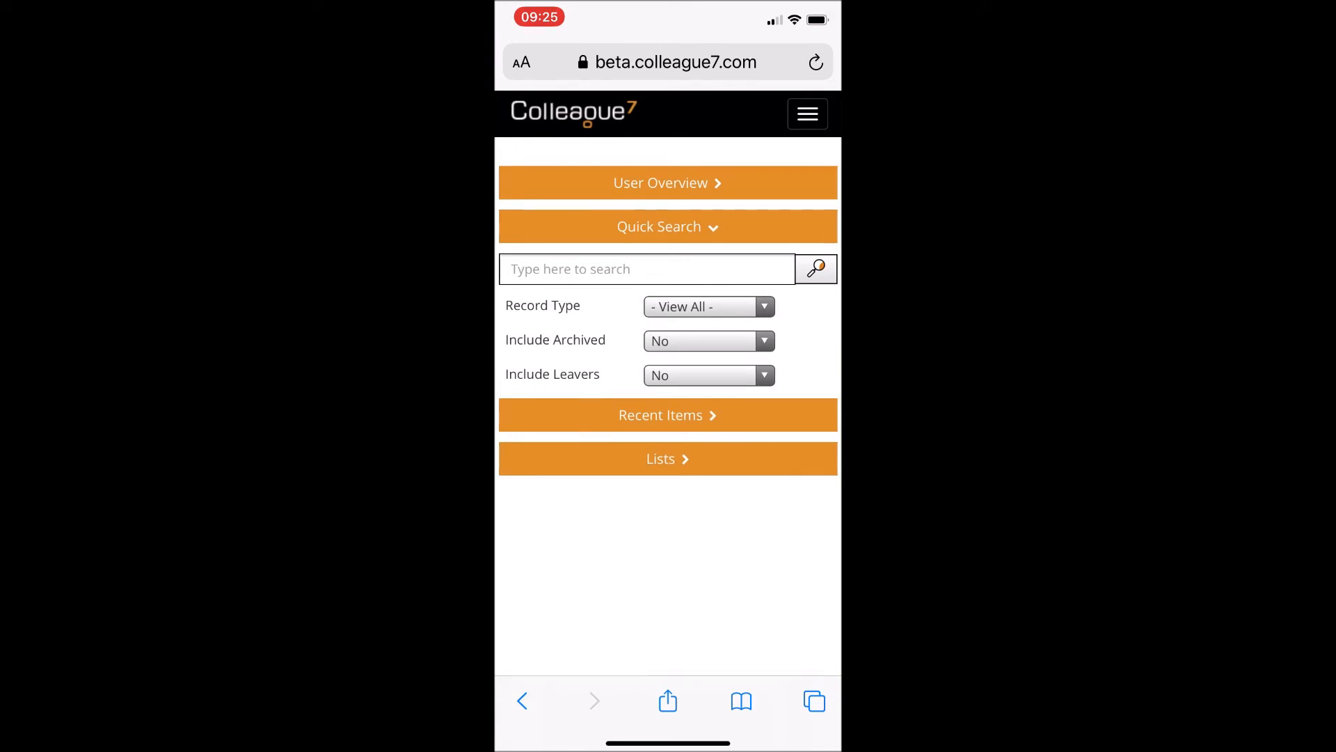
pyautogui.click(807, 114)
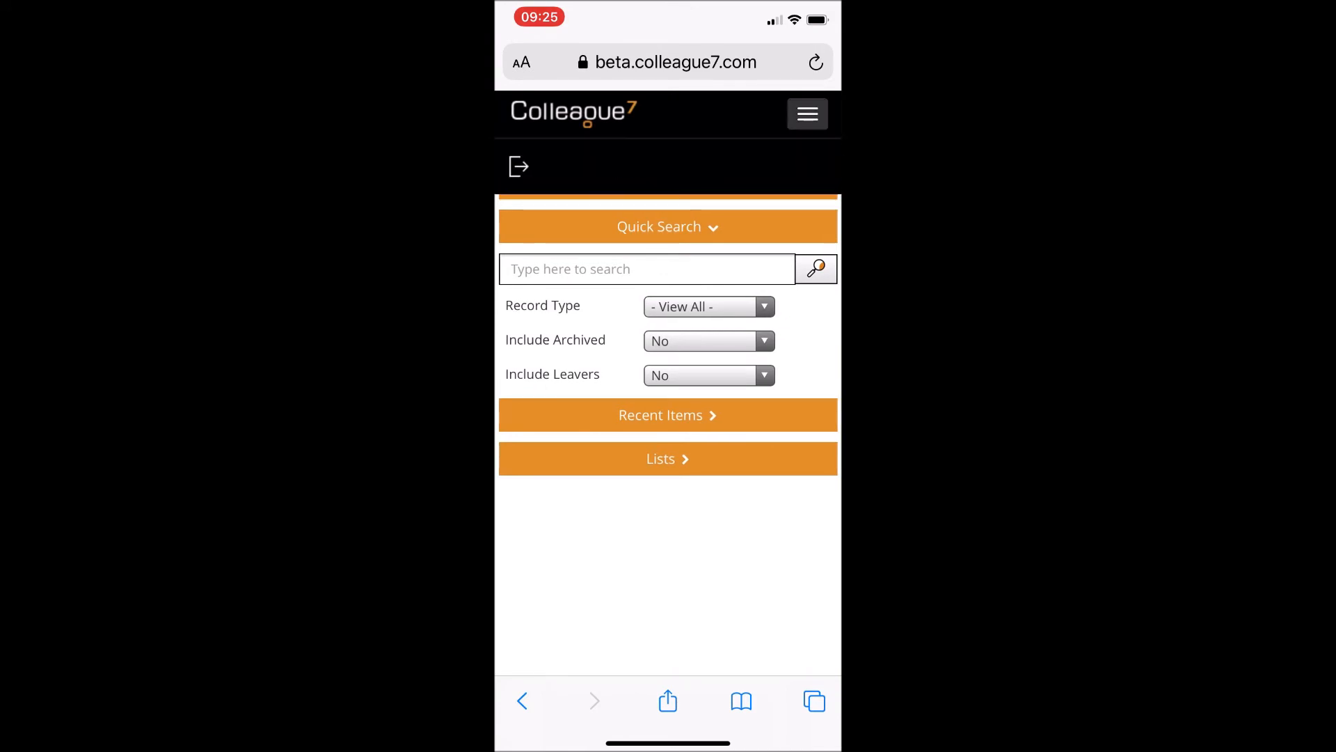
pyautogui.click(518, 166)
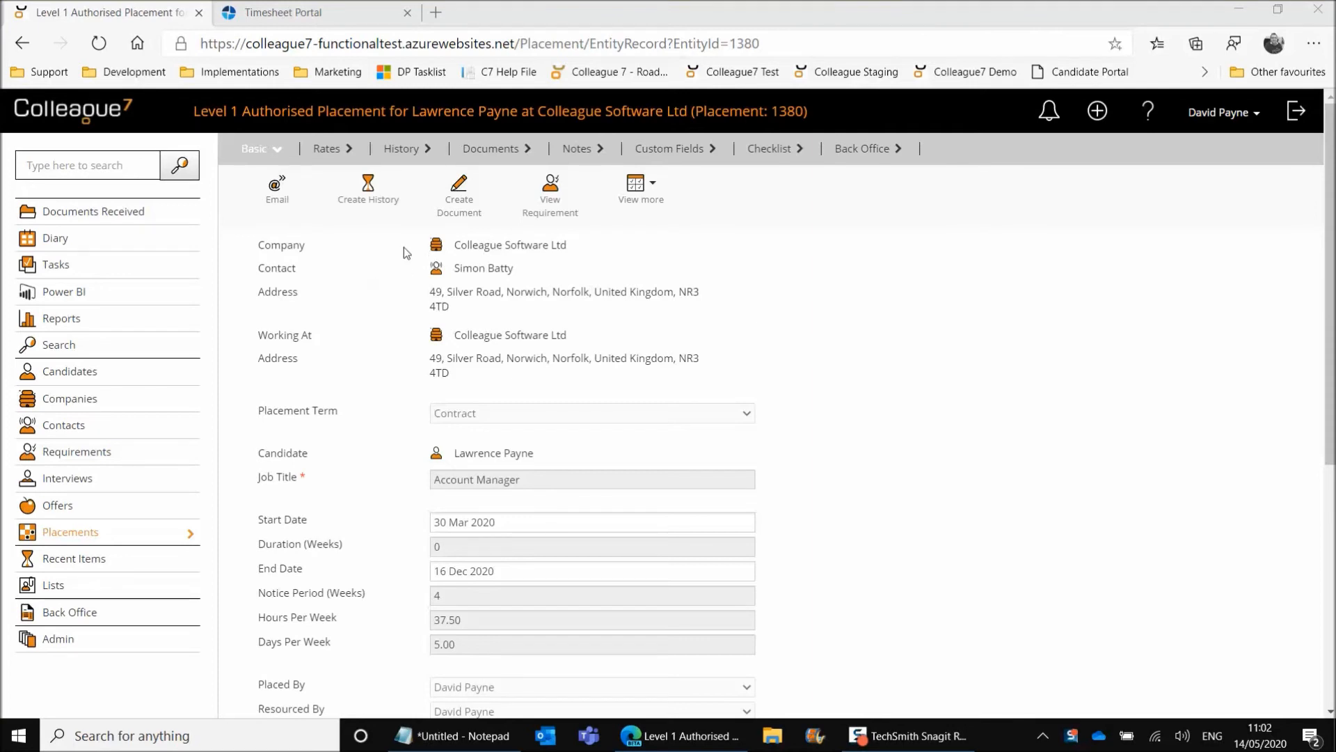
# Switch to the Timesheet Portal website and review the Recruitment Edition features and Online Timesheets section
pyautogui.click(362, 10)
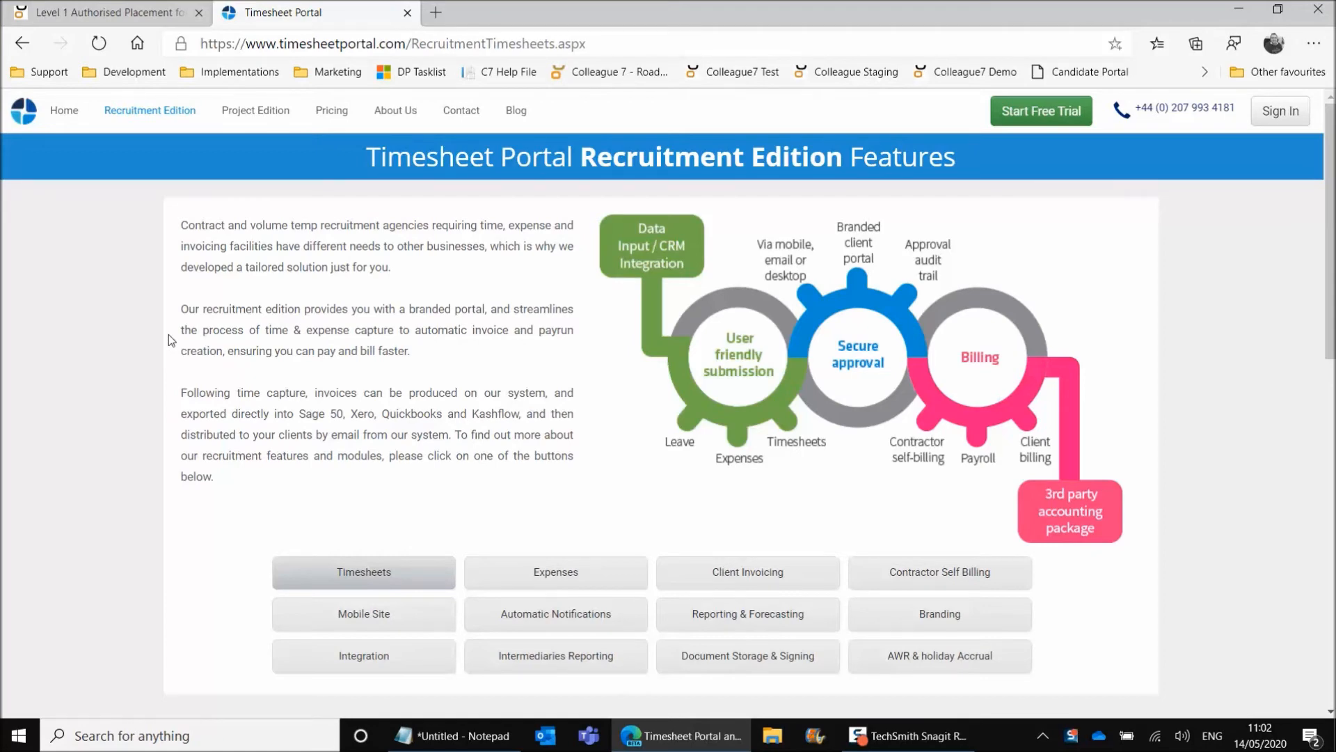
pyautogui.scroll(-6, 169, 337)
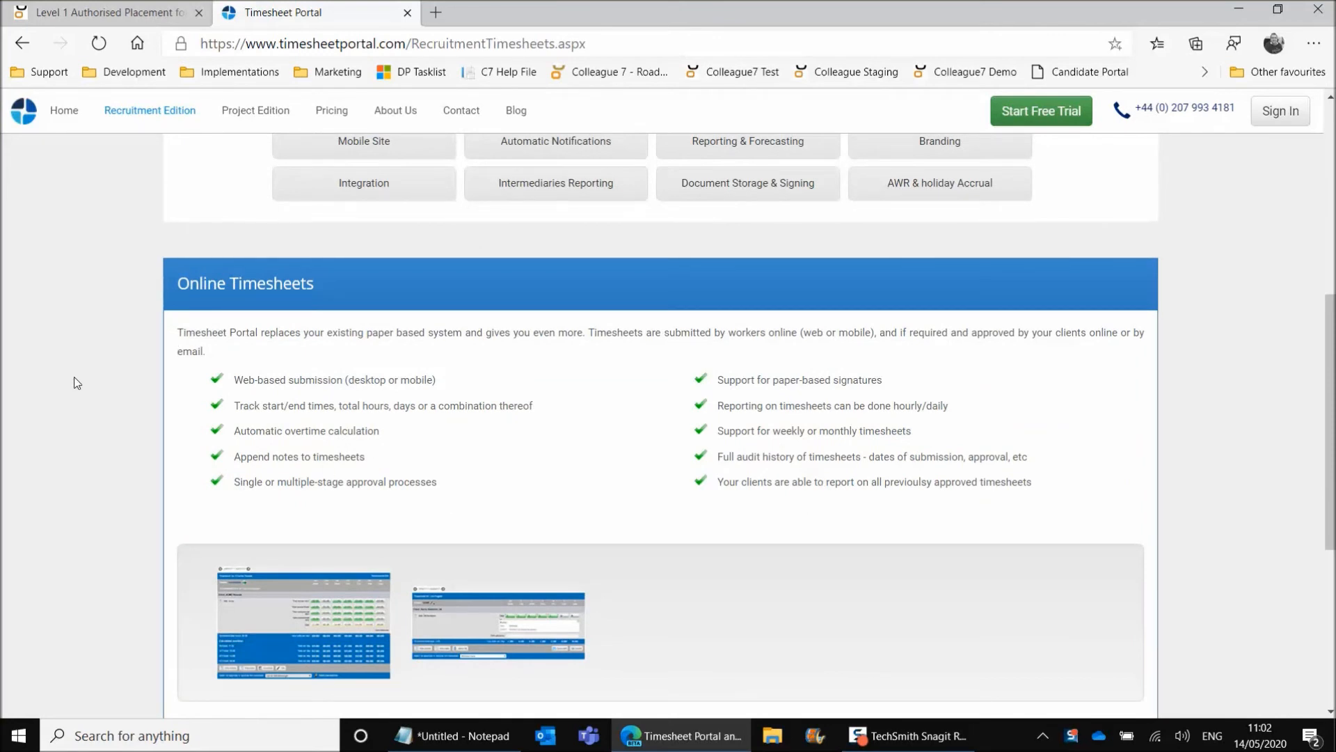
pyautogui.scroll(6, 76, 383)
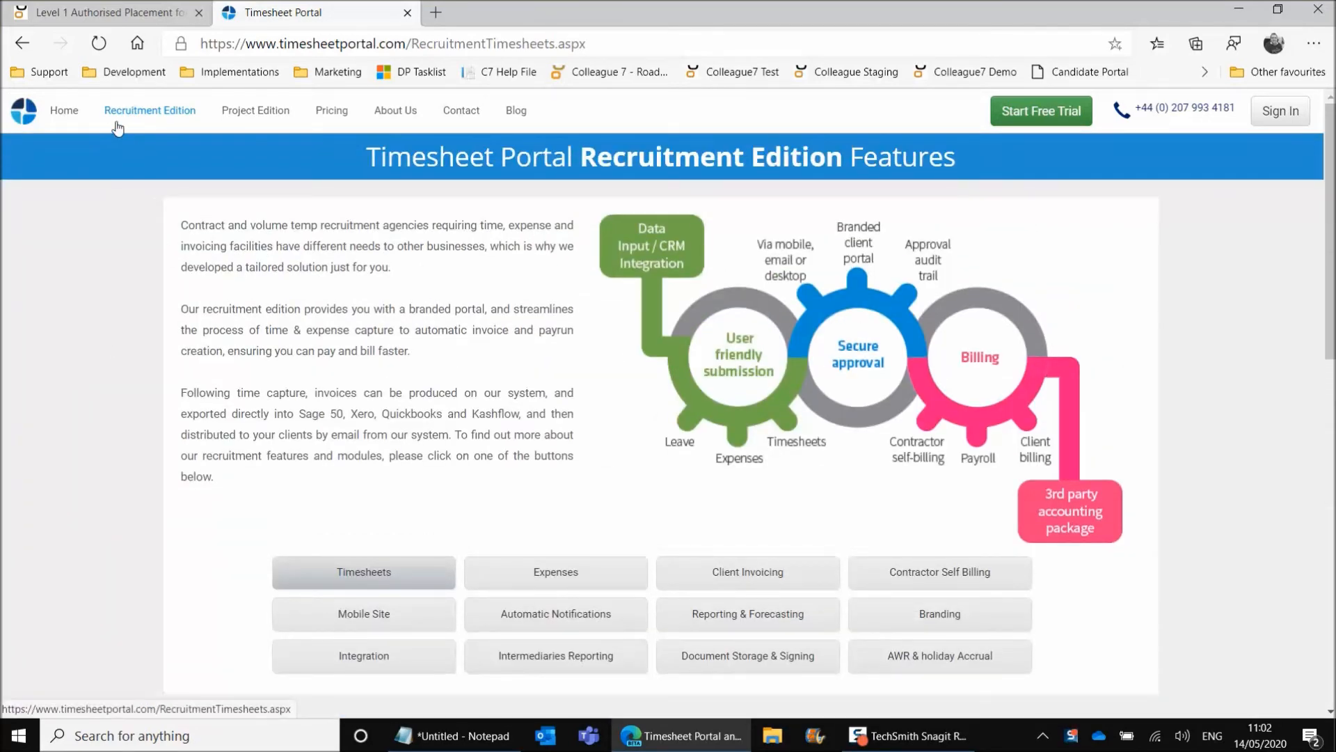
# Return to the Account Manager placement at Colleague Software Ltd in Colleague7 and authorise it to Level 2
pyautogui.click(146, 19)
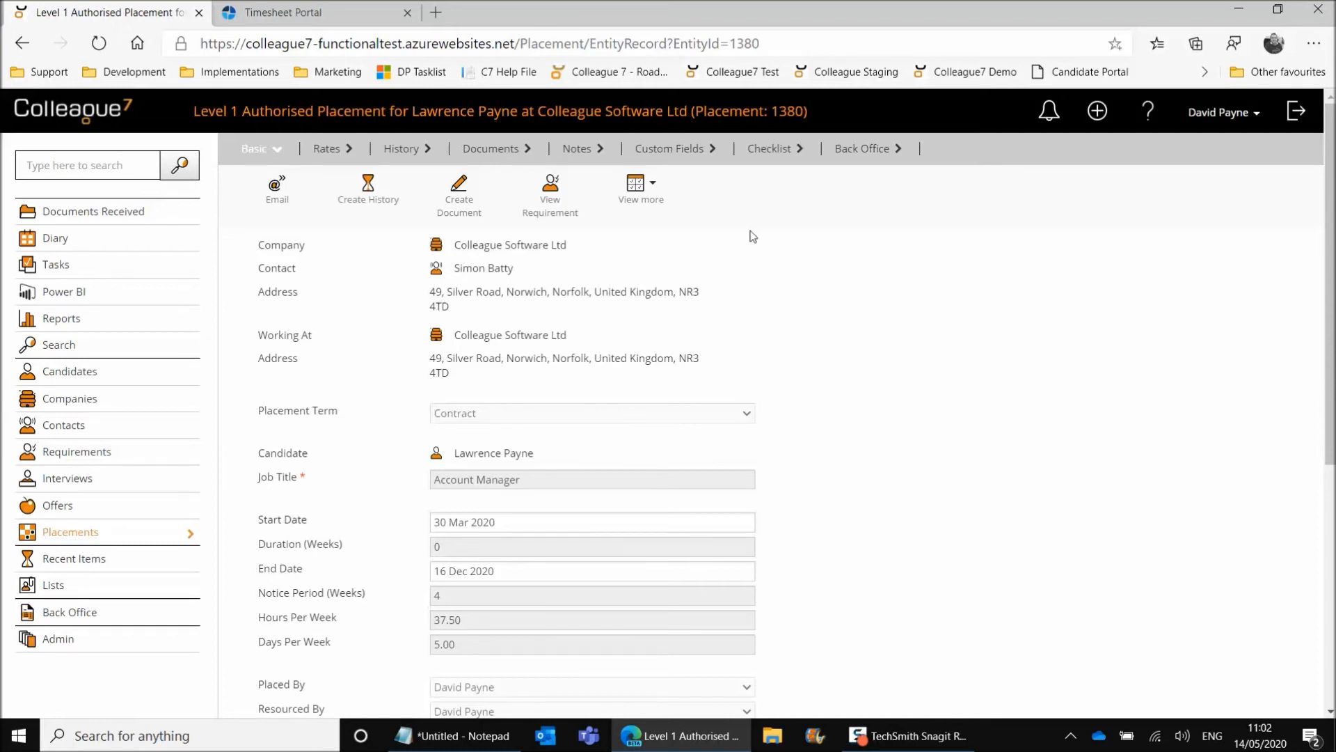
pyautogui.click(657, 199)
pyautogui.click(657, 220)
# Open the bookmarked Timesheet Portal - Employee Time Tracking Software page in a new tab and dismiss its dashboard notice
pyautogui.click(135, 73)
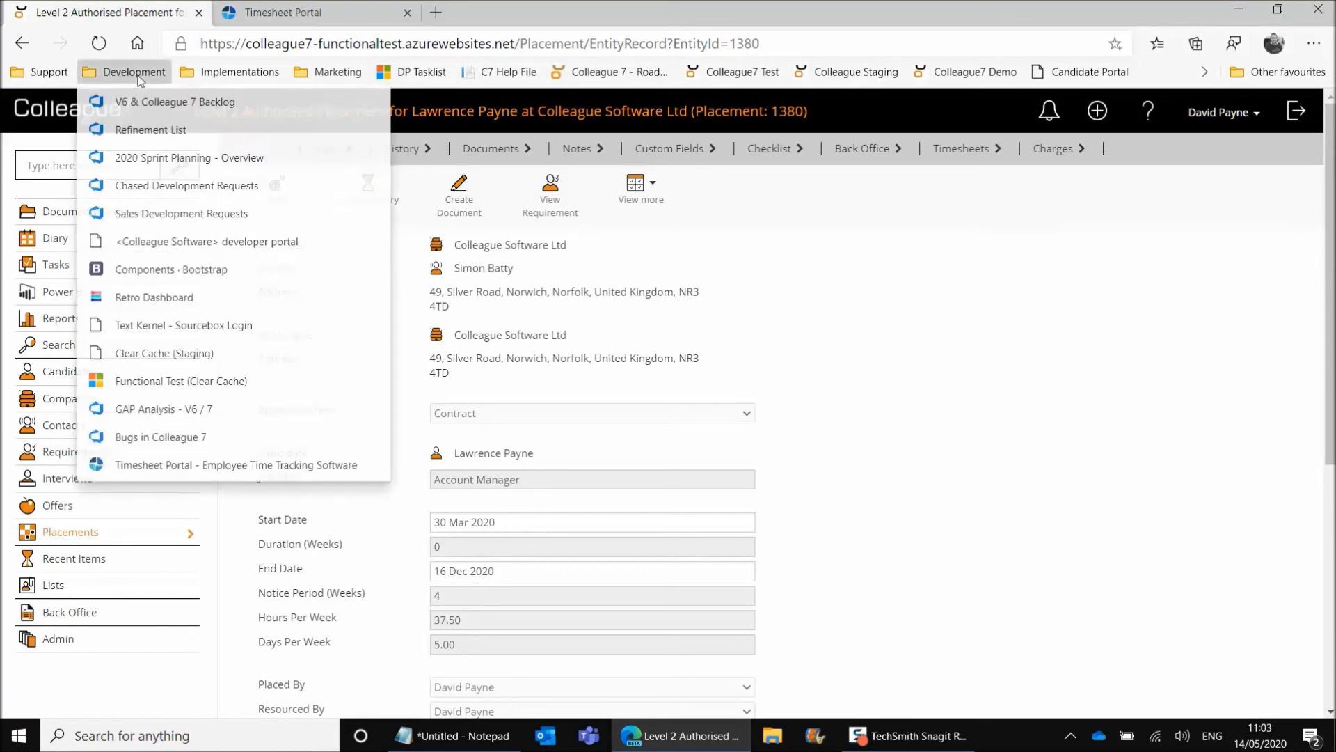
pyautogui.rightClick(225, 465)
pyautogui.click(314, 41)
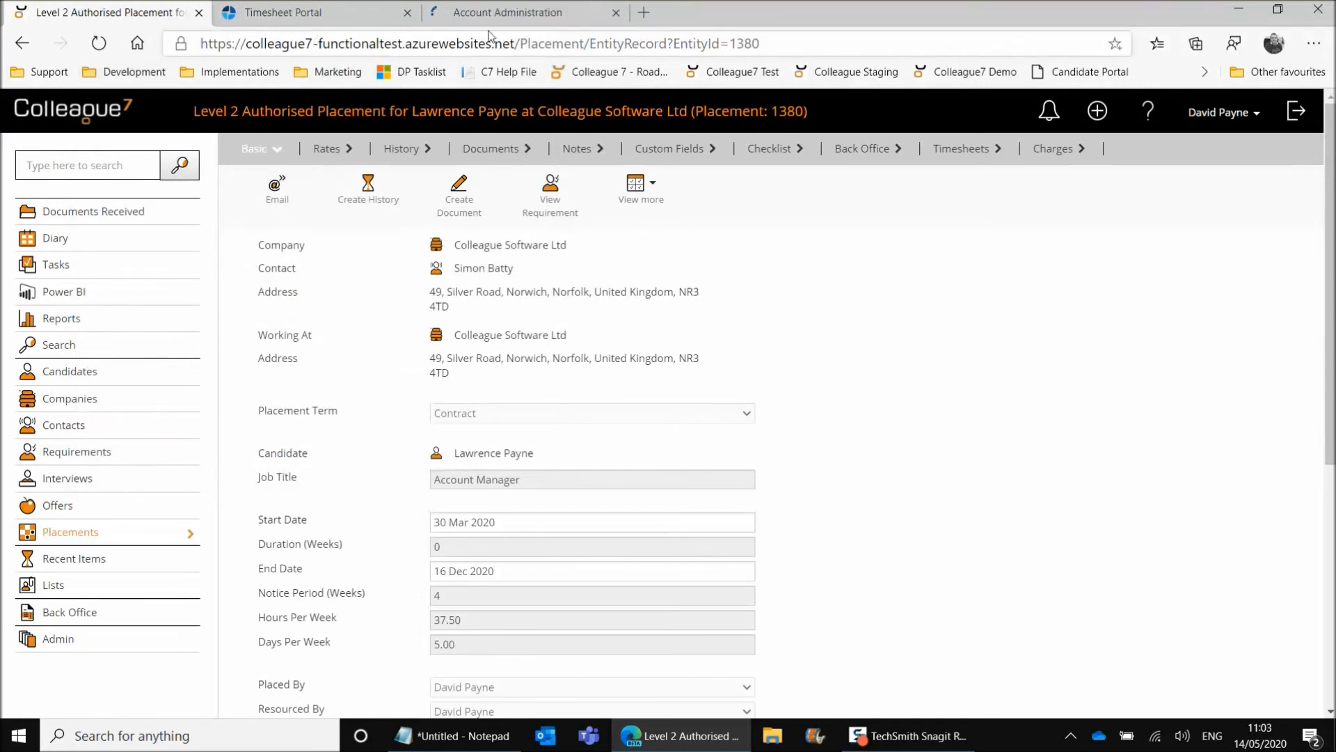
pyautogui.click(515, 12)
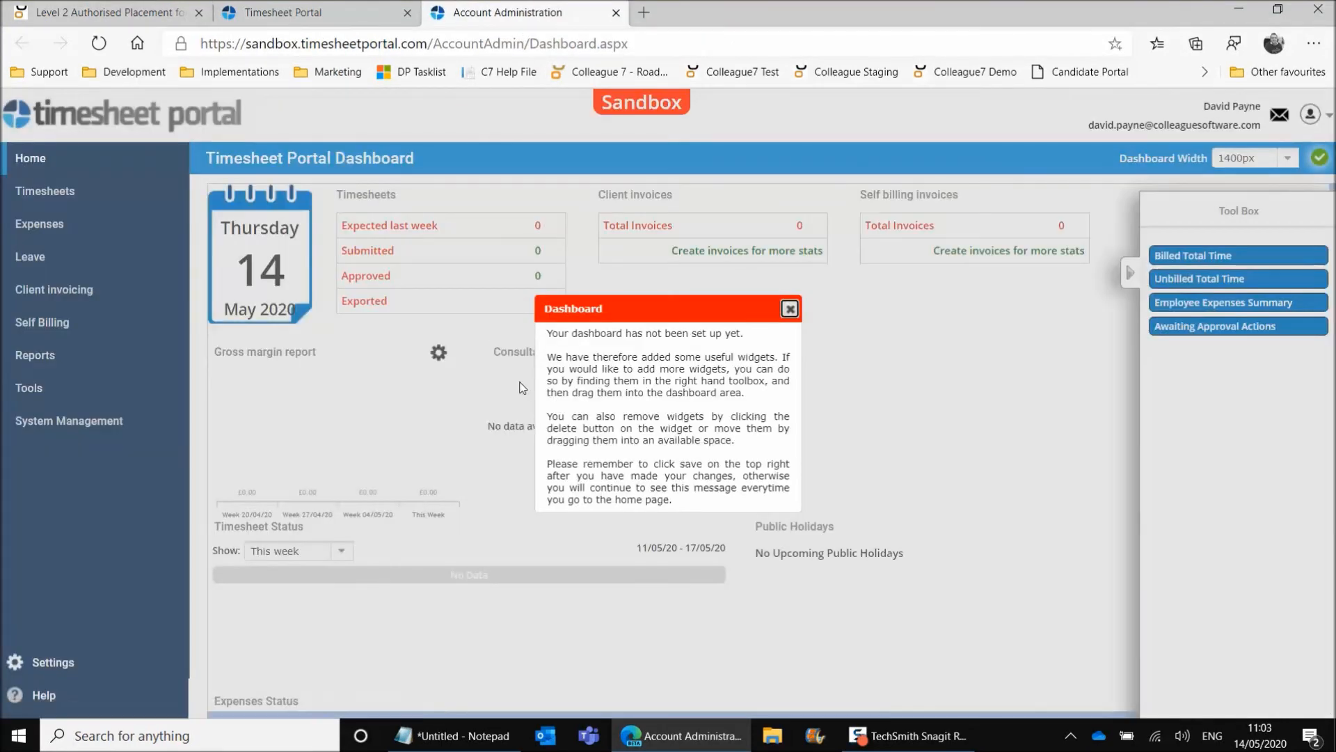
pyautogui.click(790, 309)
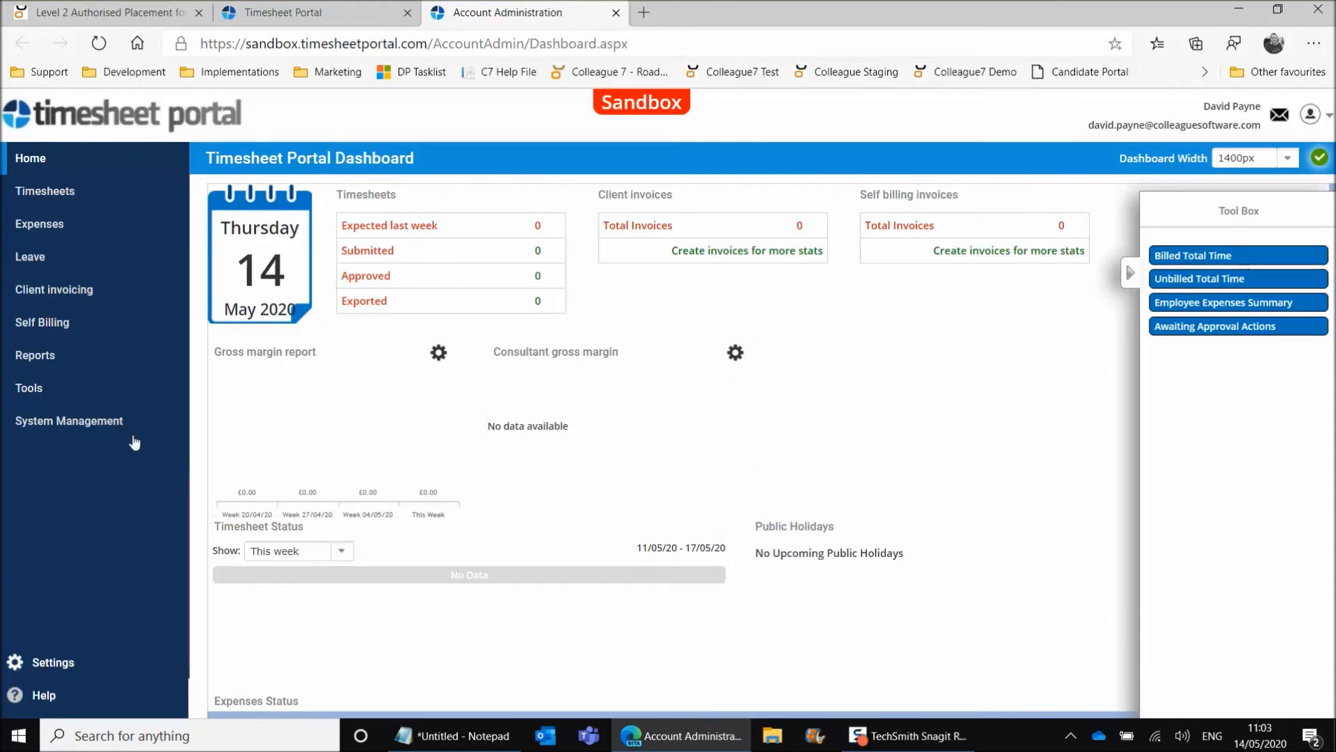
# Review the Clients list under System Management, then open Jobs and filter it by job date to All jobs
pyautogui.click(97, 424)
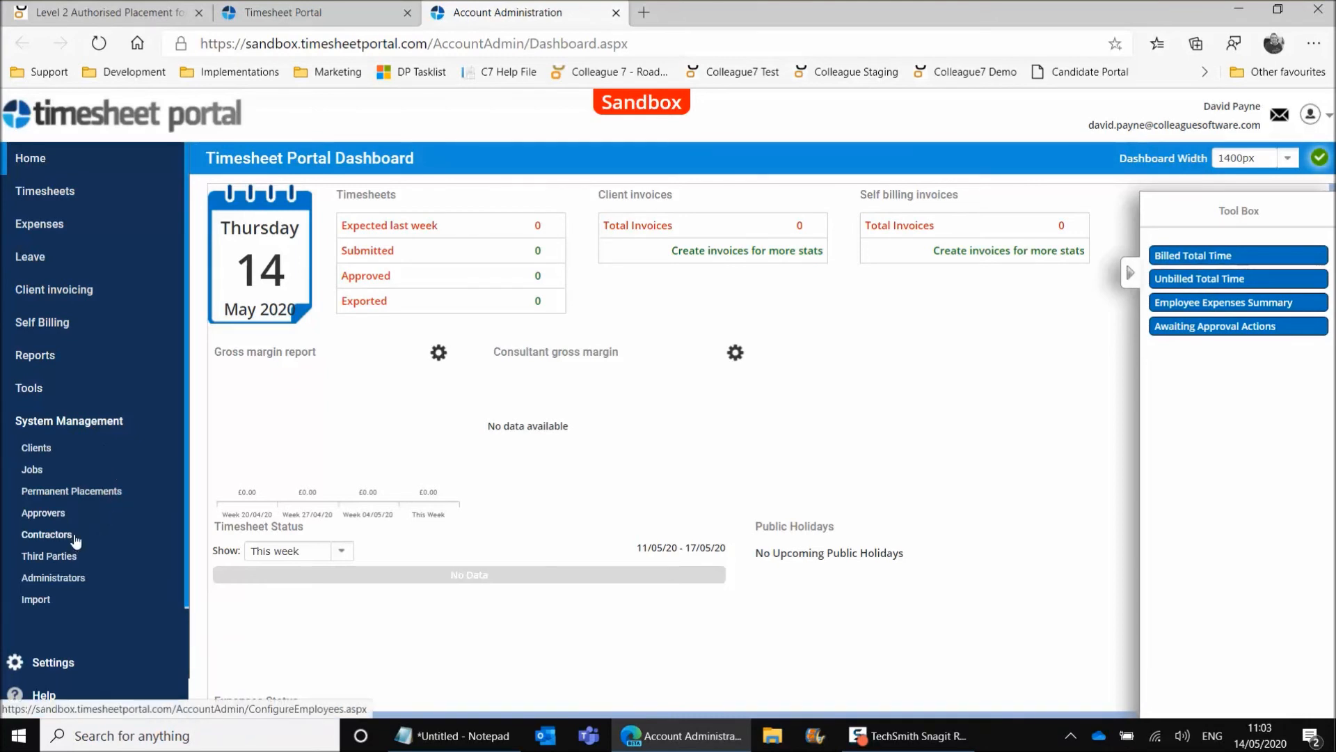
pyautogui.click(42, 450)
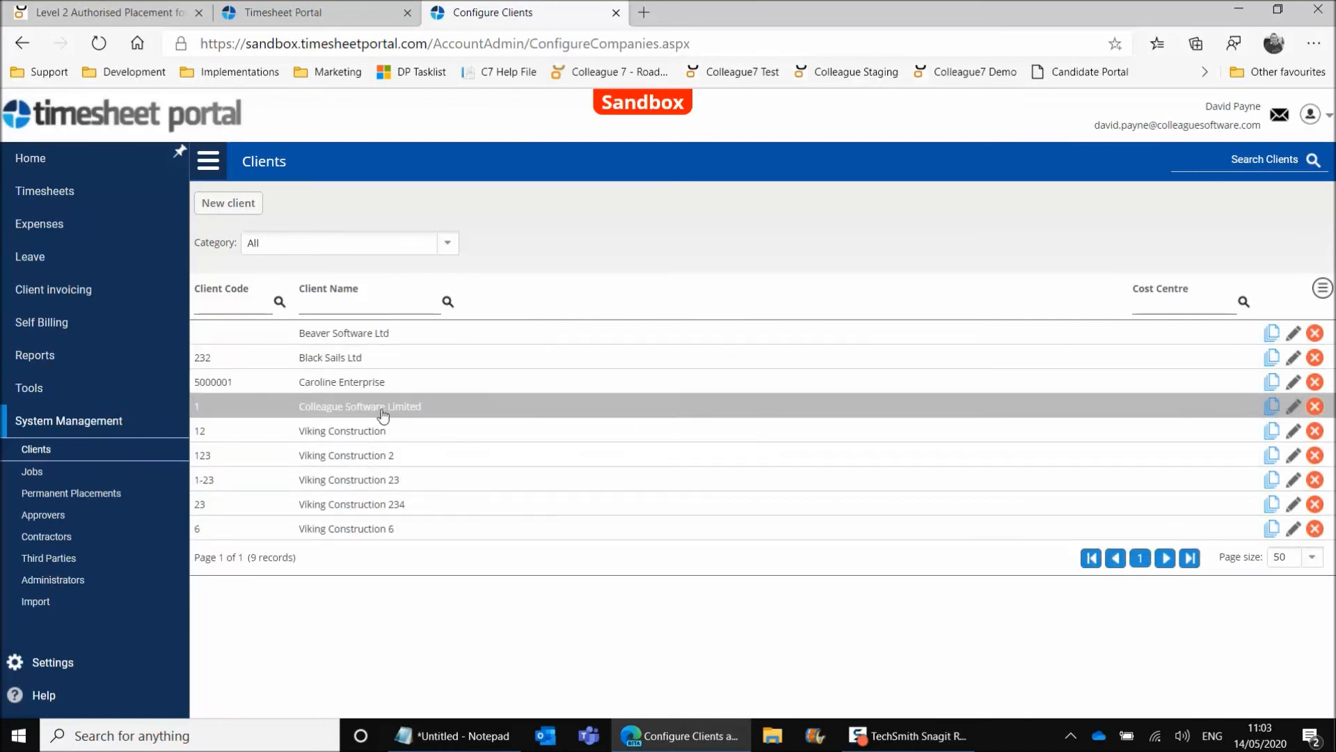
pyautogui.click(31, 474)
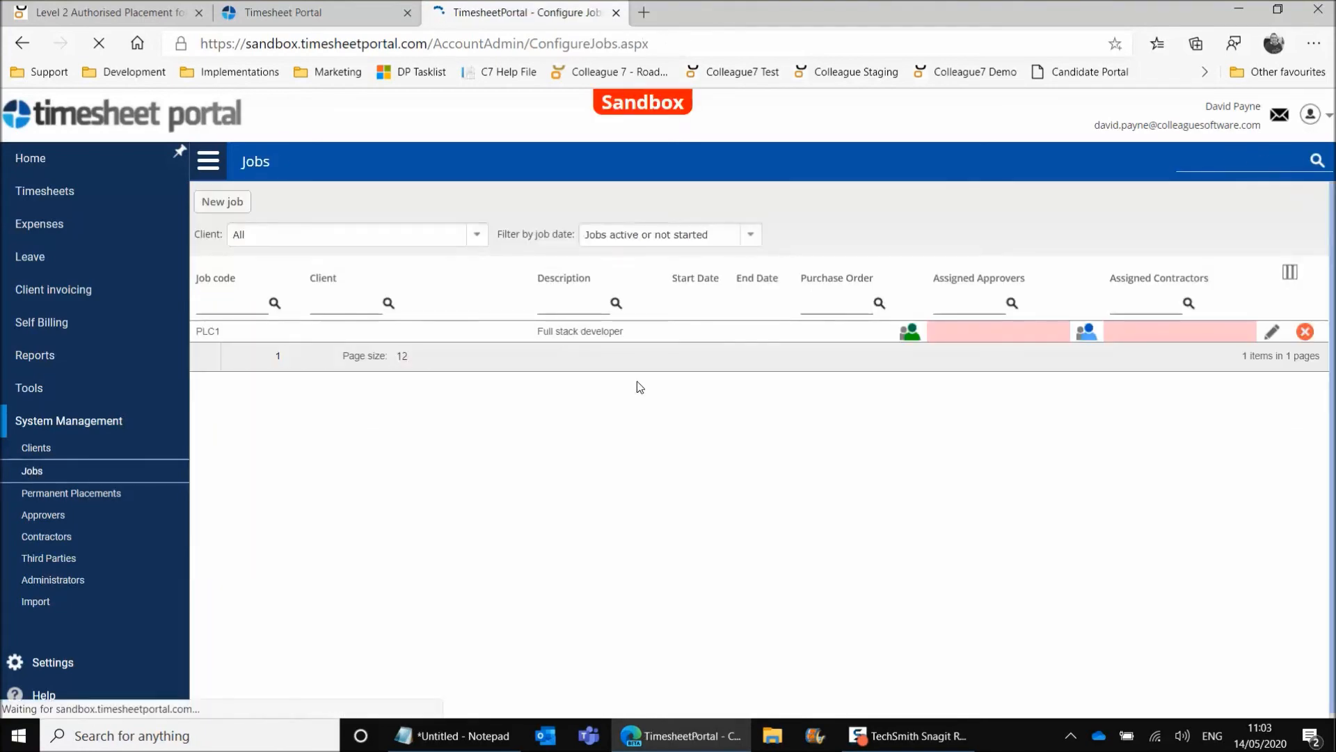
pyautogui.click(750, 234)
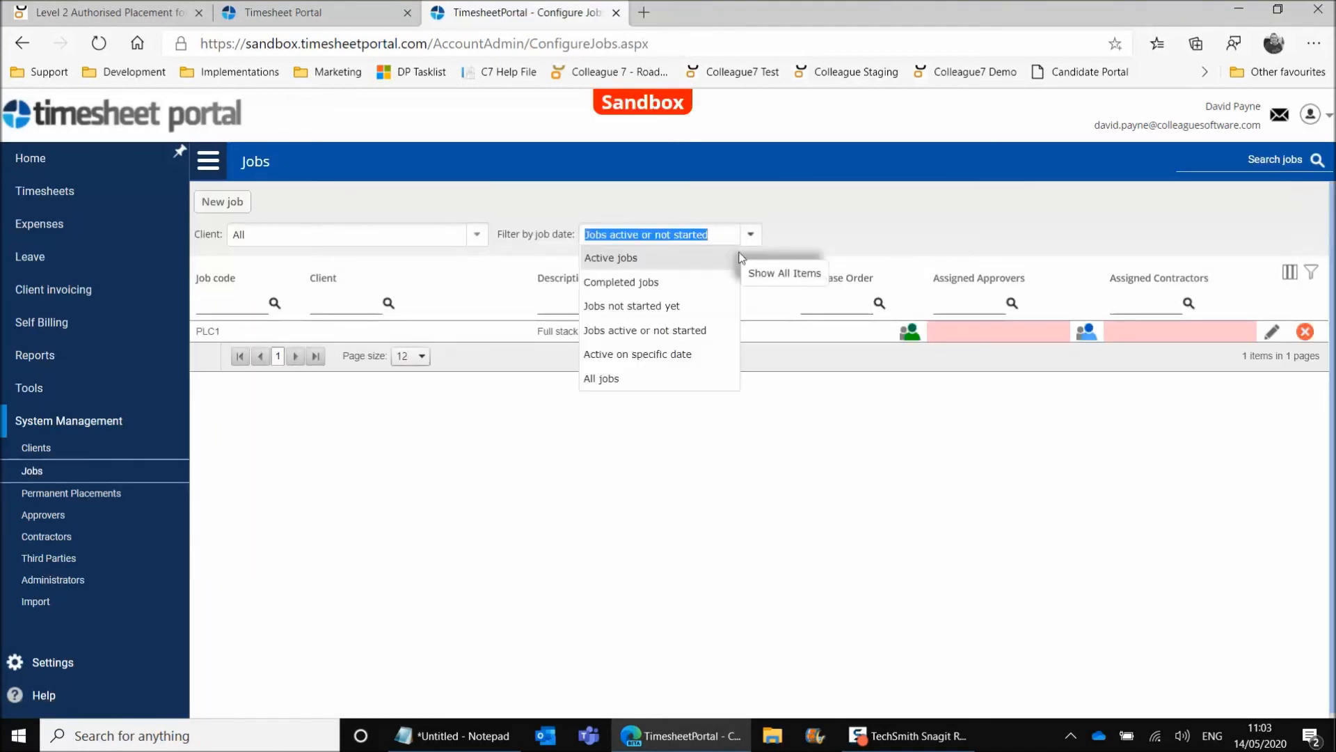
pyautogui.click(618, 381)
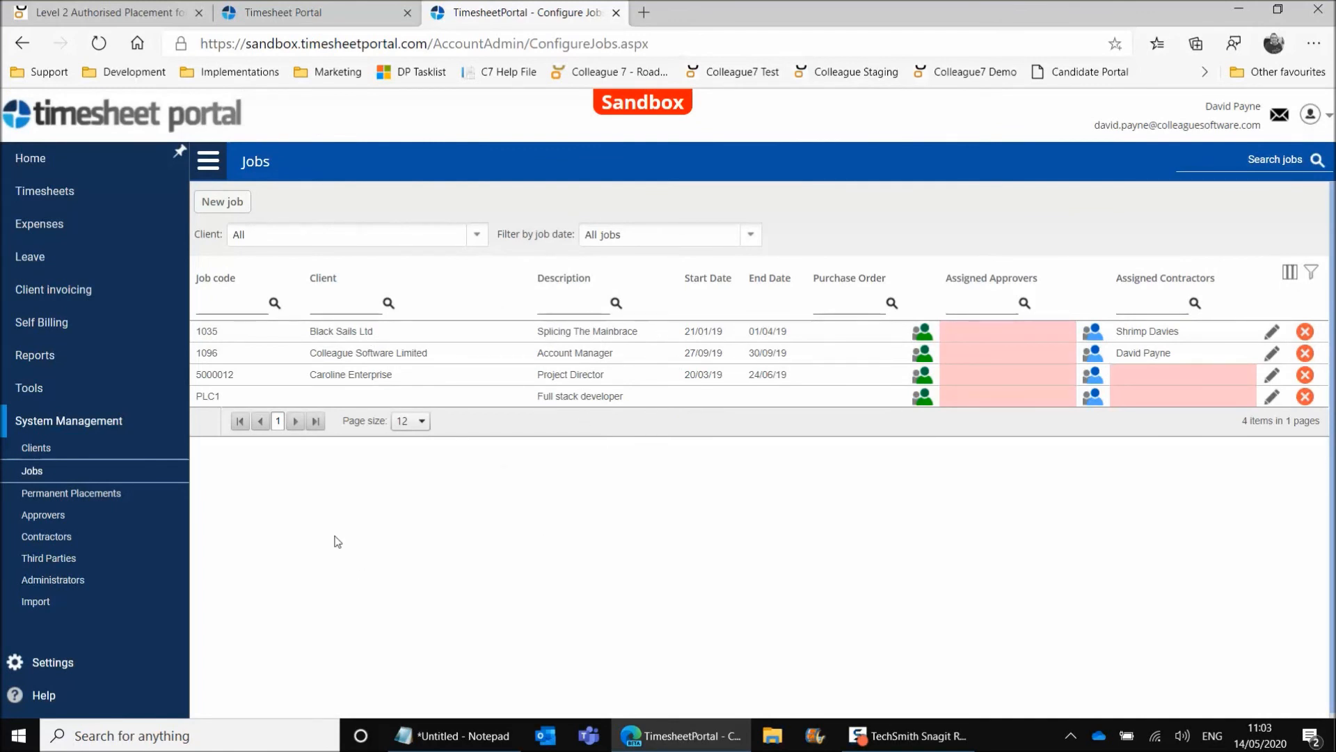
# Open the placed candidate's record from the Contractors list, review its main details, and return to the list
pyautogui.click(44, 541)
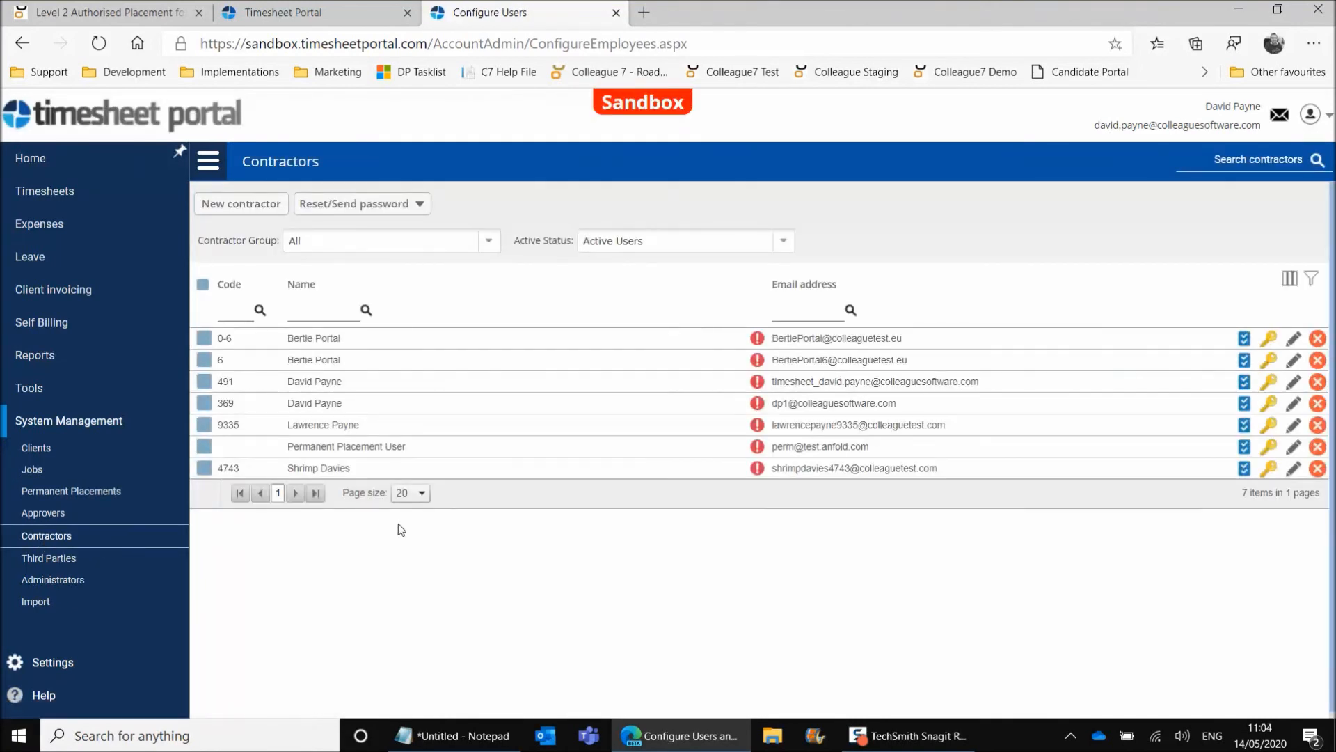
pyautogui.click(382, 430)
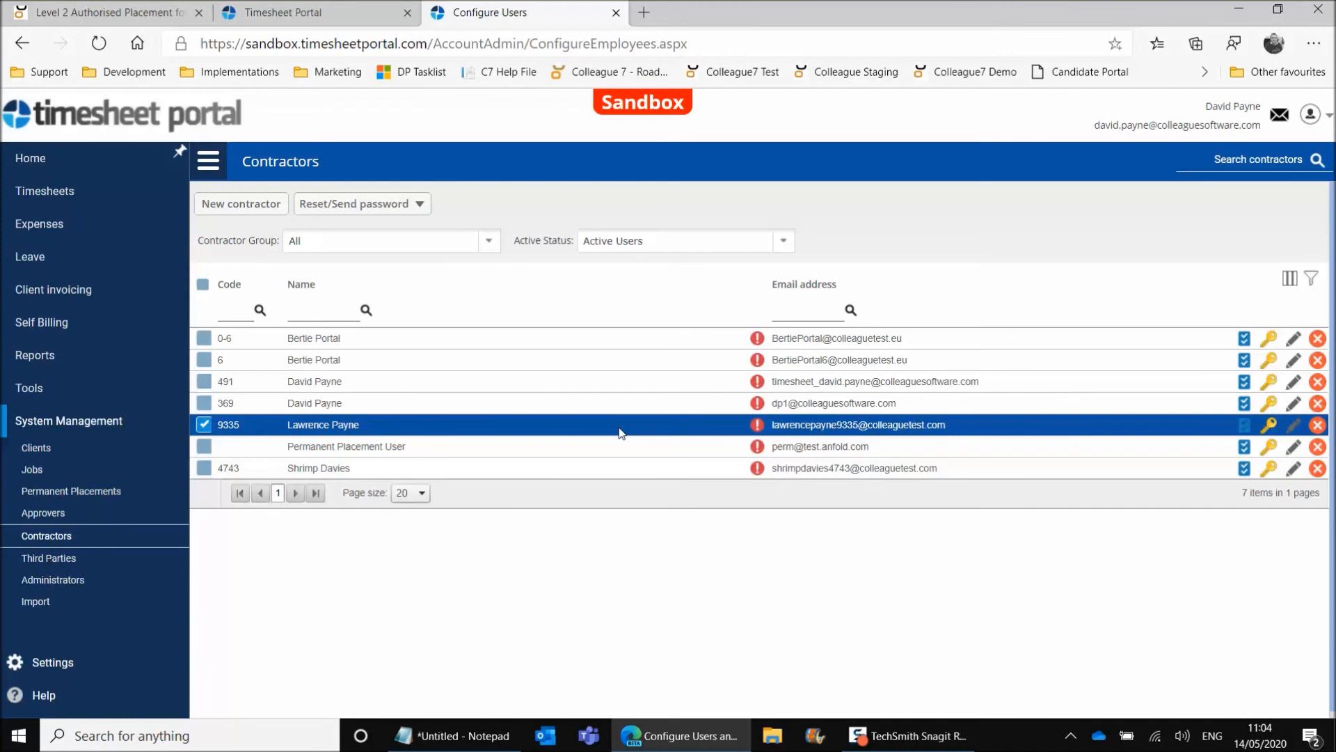
pyautogui.click(1293, 424)
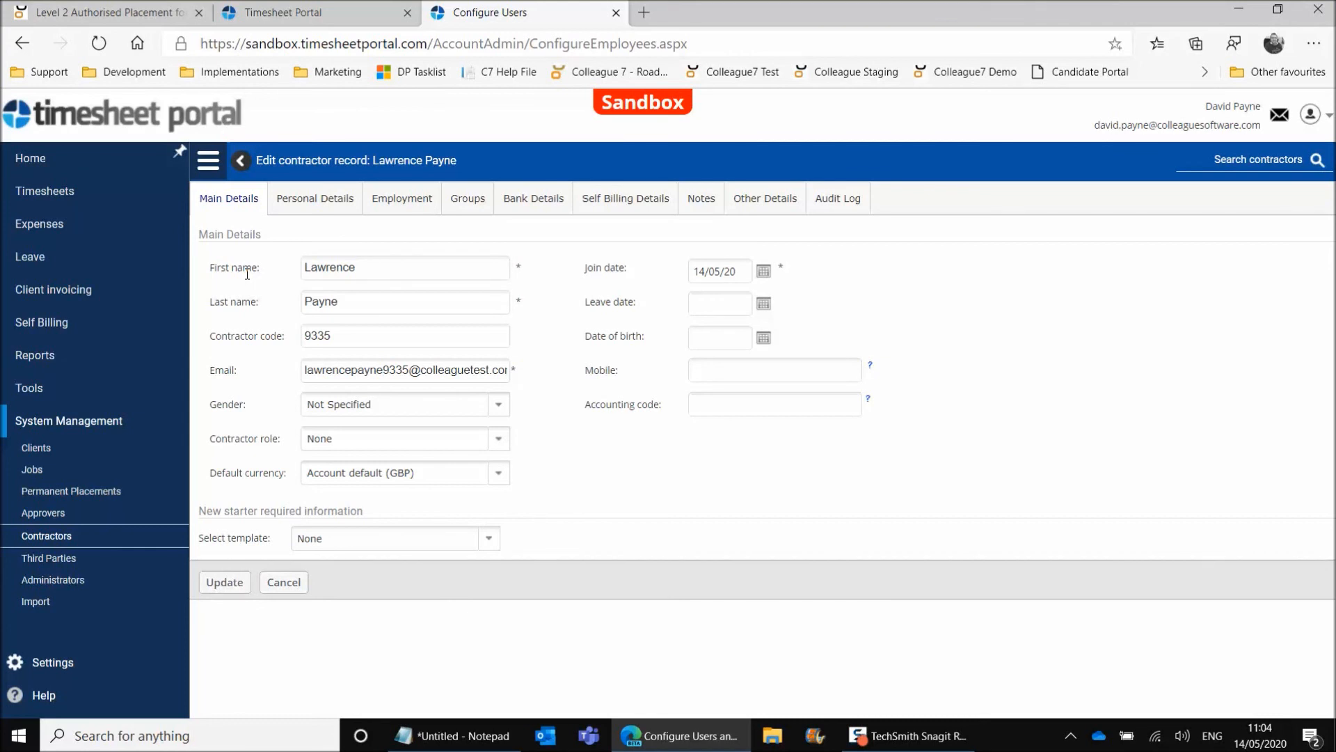
pyautogui.click(242, 163)
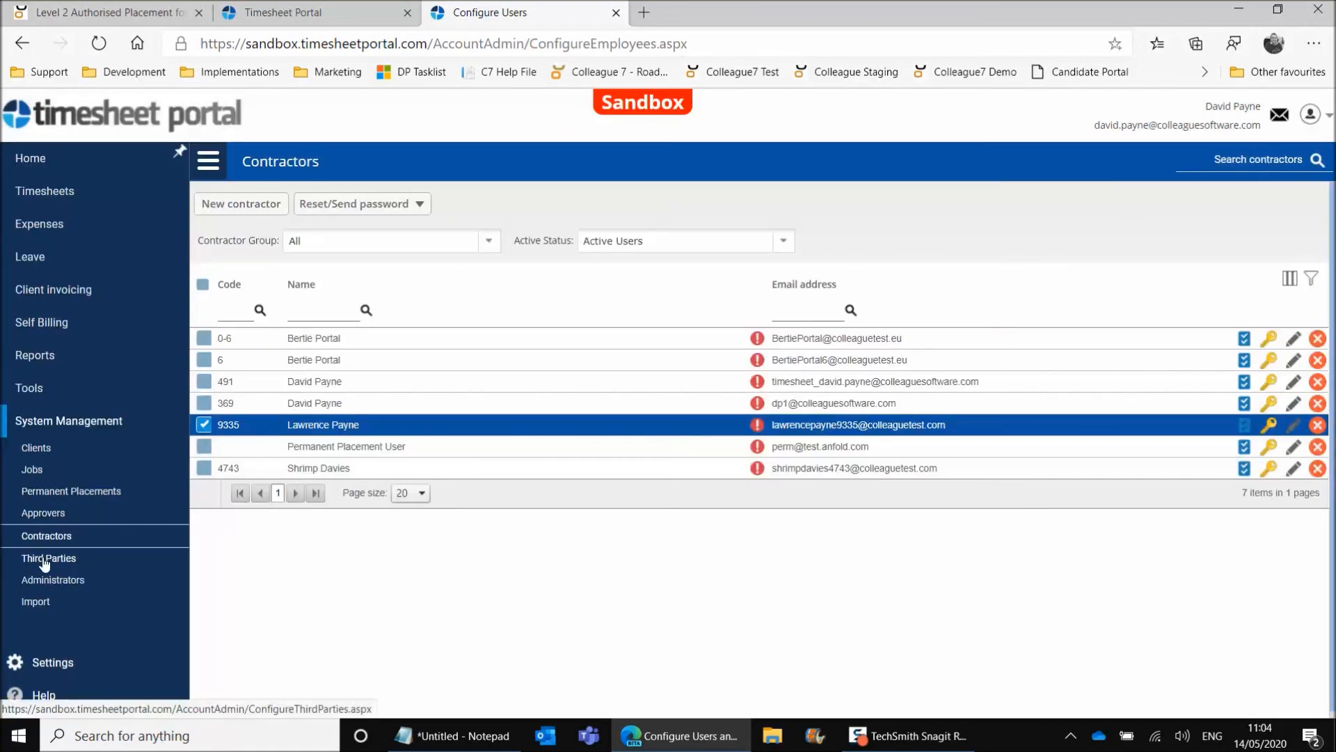
# Reopen the Clients list to check the client records and return to the Level 2 placement in Colleague7
pyautogui.click(37, 451)
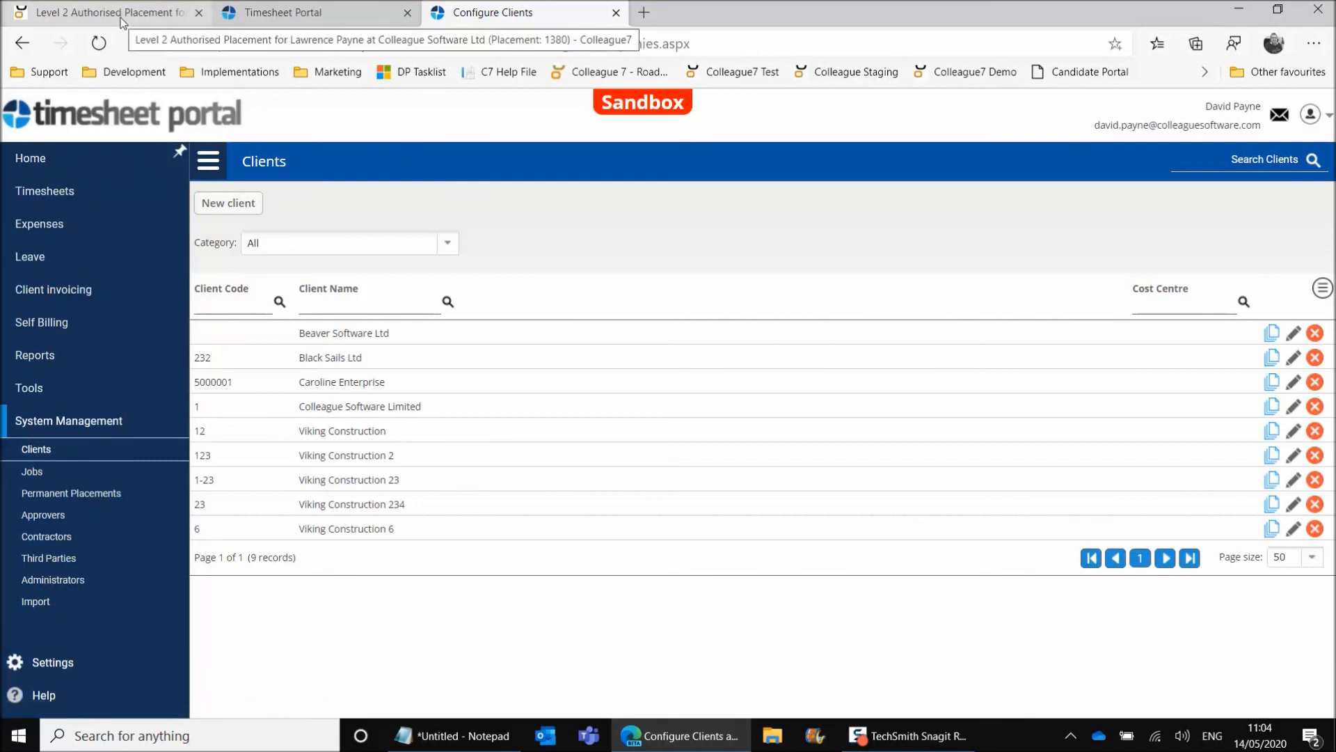
pyautogui.click(180, 19)
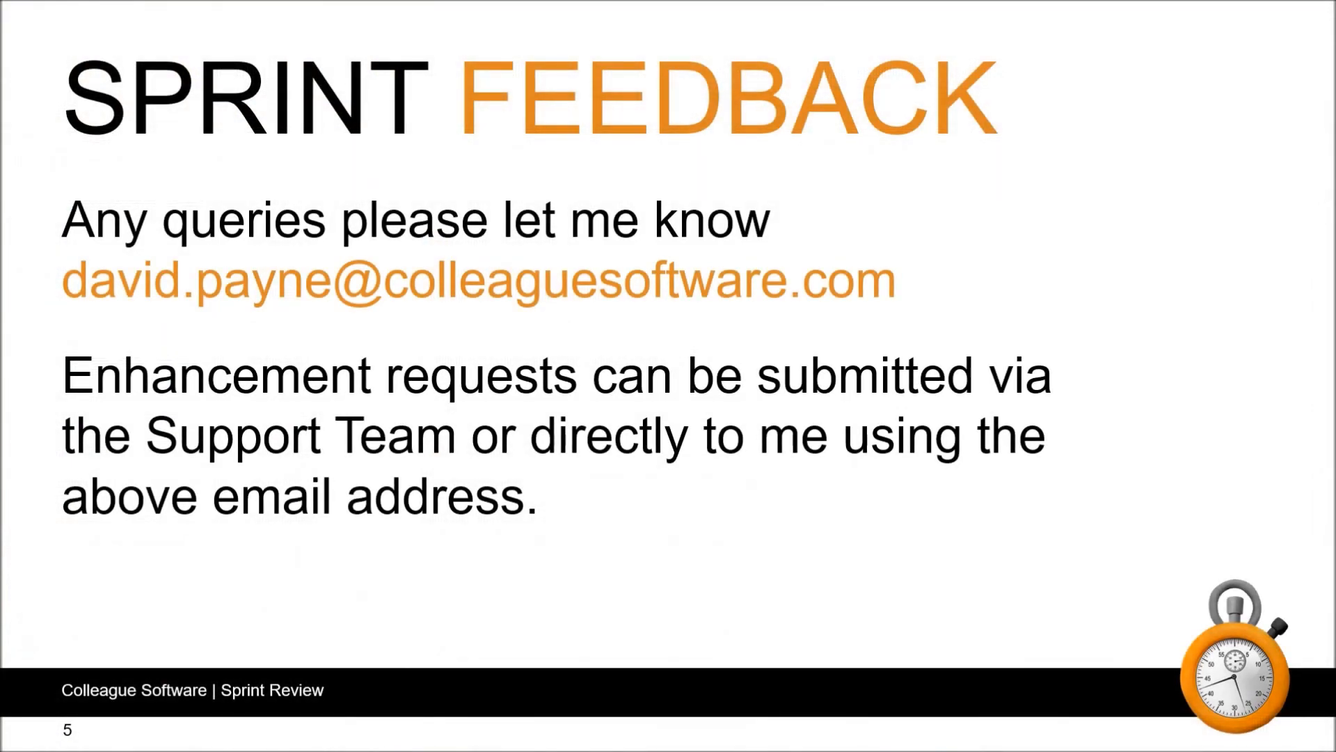